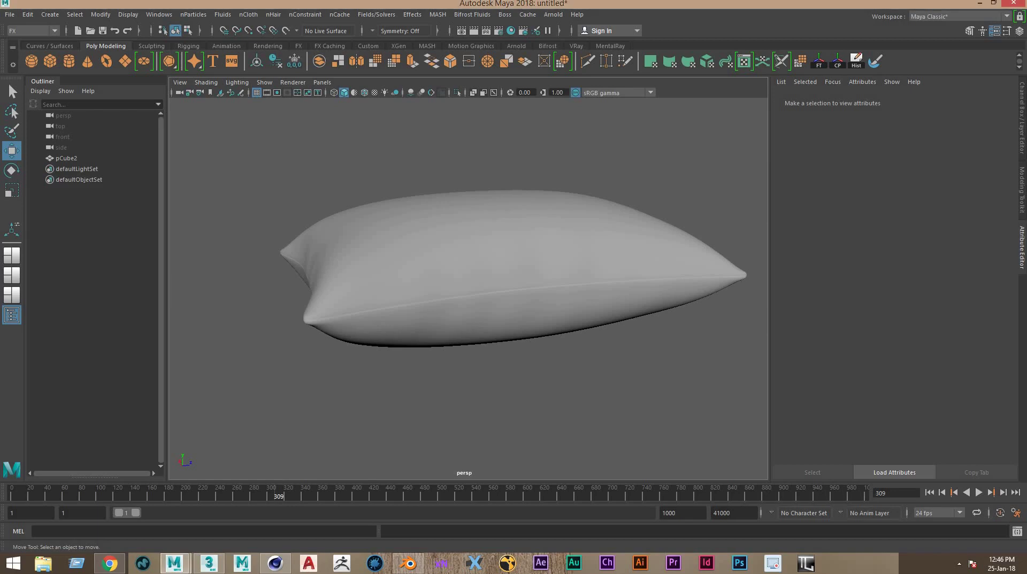
Orbit in close on the pillow and switch to the four-view layout framed on it
left_click(422, 302)
left_click(267, 318)
mouse_move(267, 317)
left_mouse_down("alt")
mouse_move(383, 327)
mouse_move(551, 302)
left_mouse_up("alt")
scroll(431, 332, "up", 5)
key("ctrl+z")
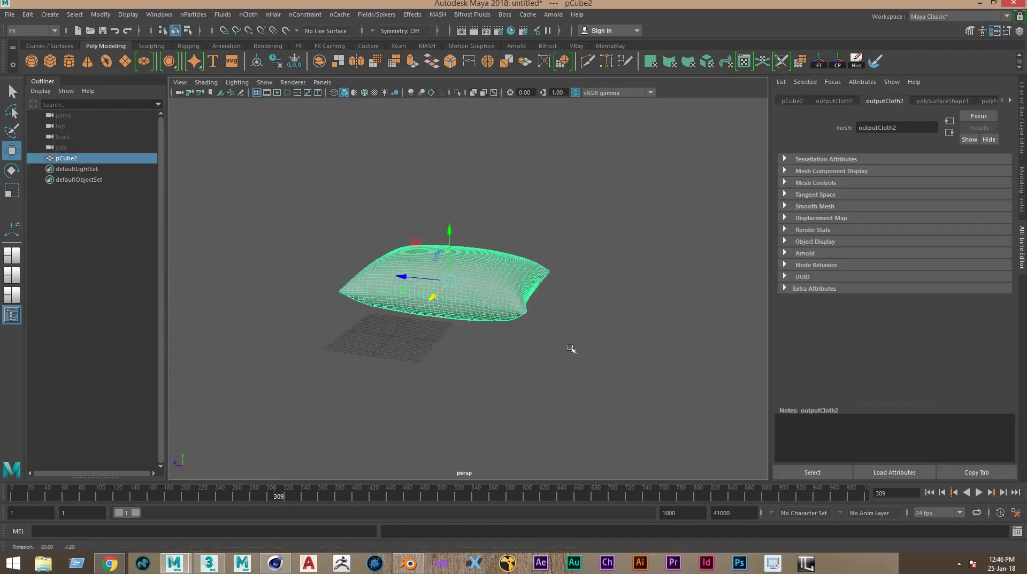
key("shift+z")
key("ctrl+z")
key("space")
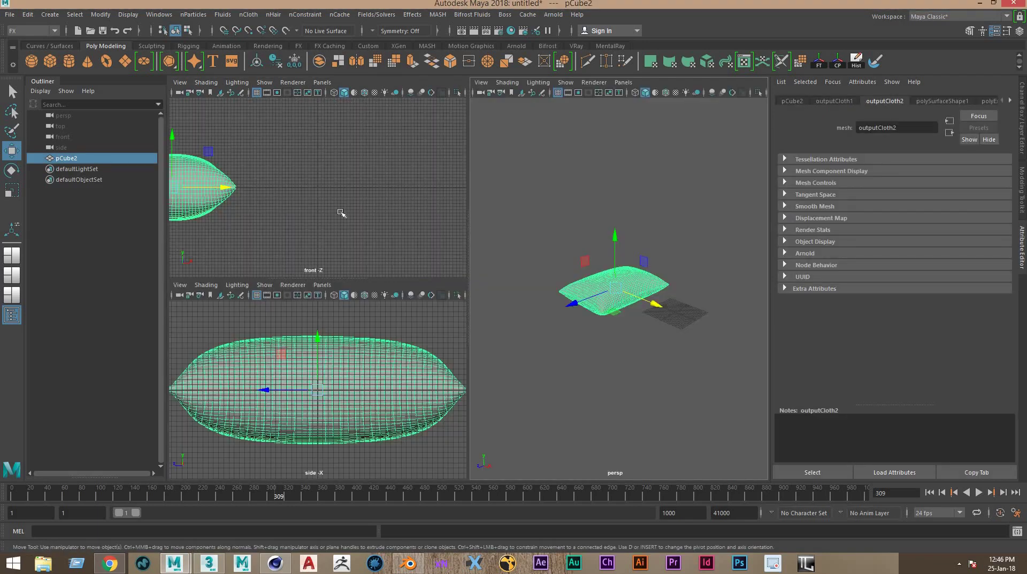
key("f")
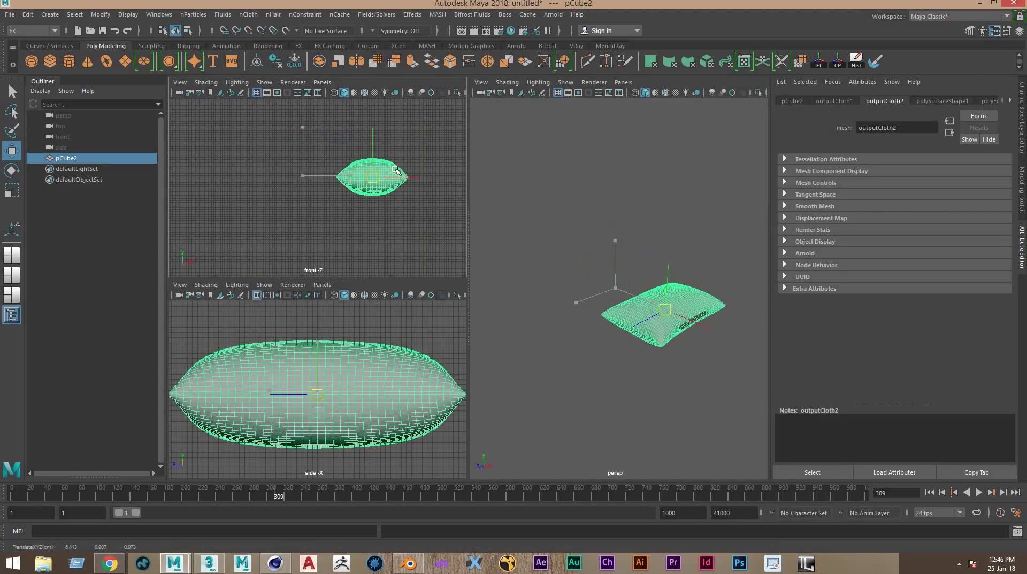
Move the pillow right and up, return to a single perspective view, and select pCube2
left_click_drag(309, 163, 395, 153)
left_click(636, 212)
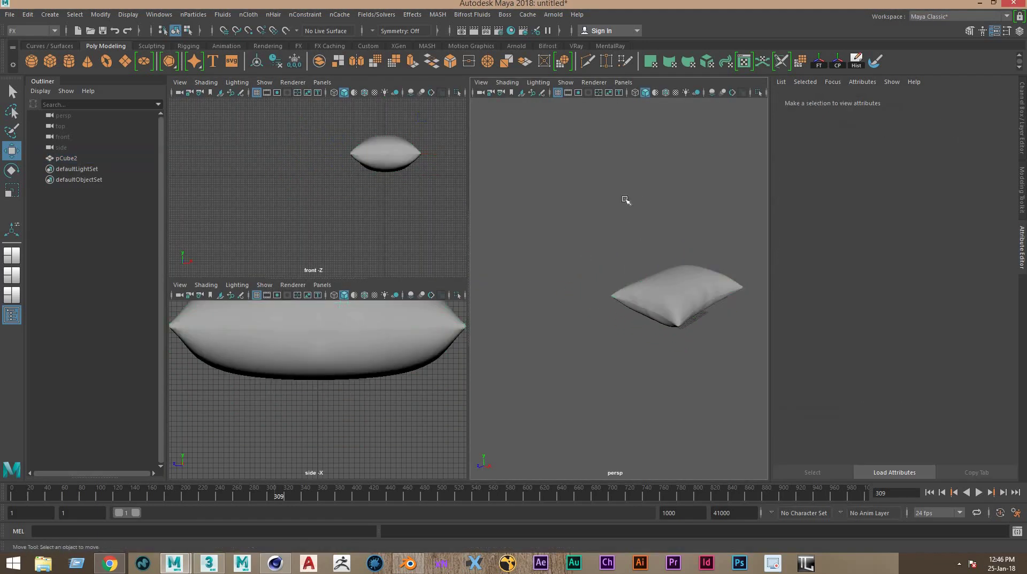
left_click(658, 287)
key("space")
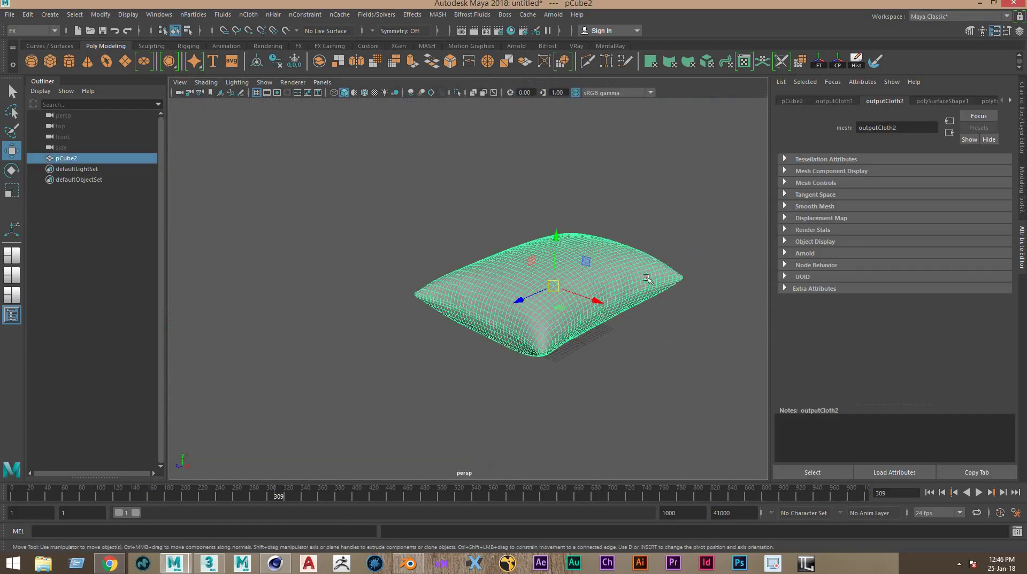
left_click(642, 374)
left_click_drag(535, 342, 607, 240, "alt")
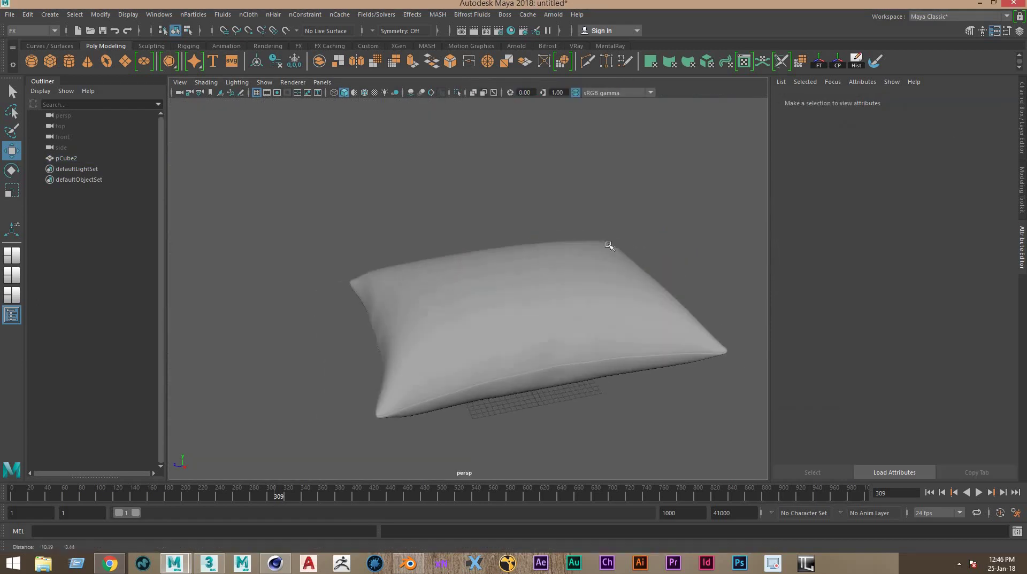
left_click(388, 251)
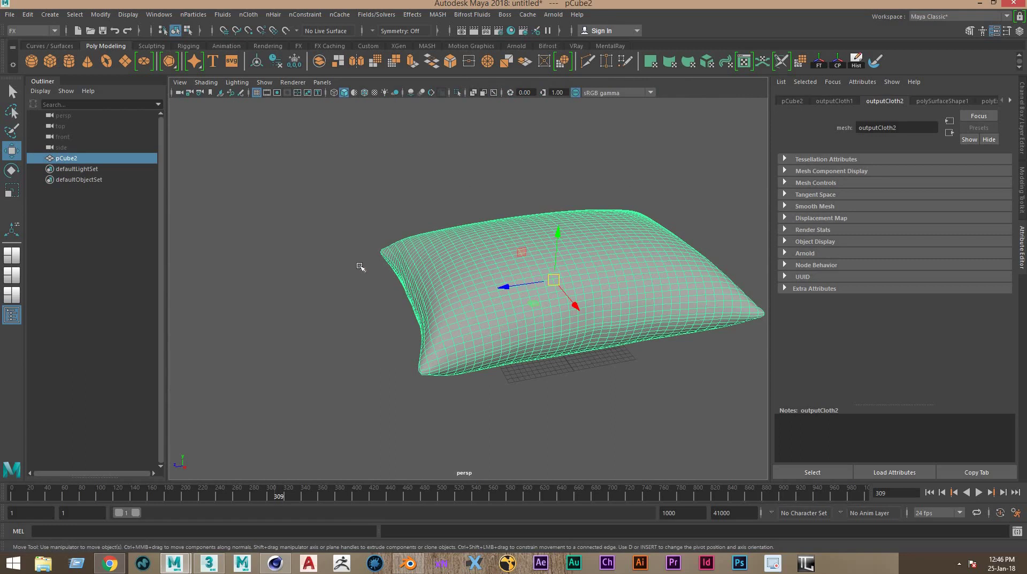
left_click(115, 191)
left_click(58, 159)
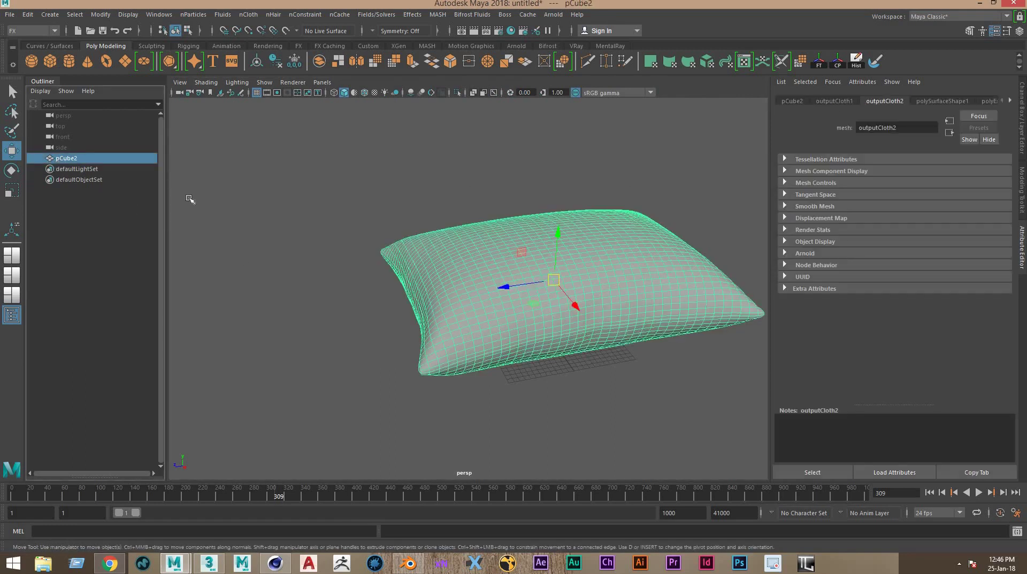
Rename the pCube2 object to 'Pillow' in the Outliner
double_click(79, 157)
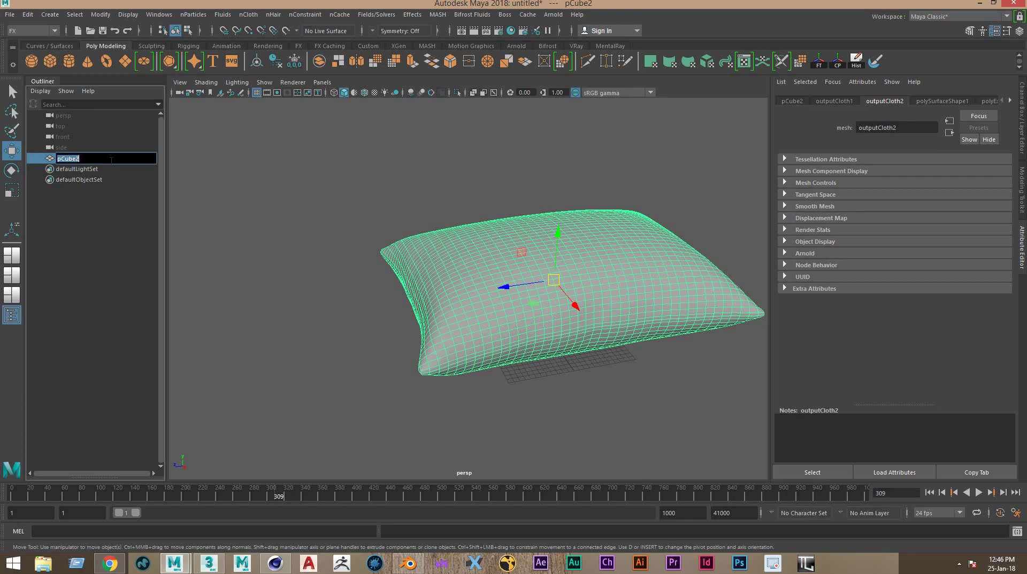
type("Pillow")
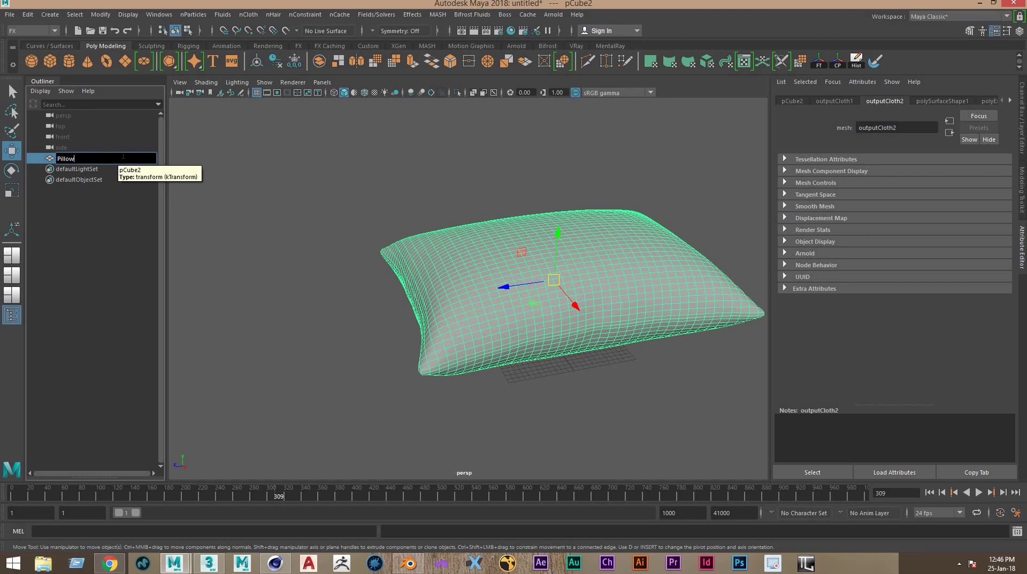
key("Return")
left_click(229, 220)
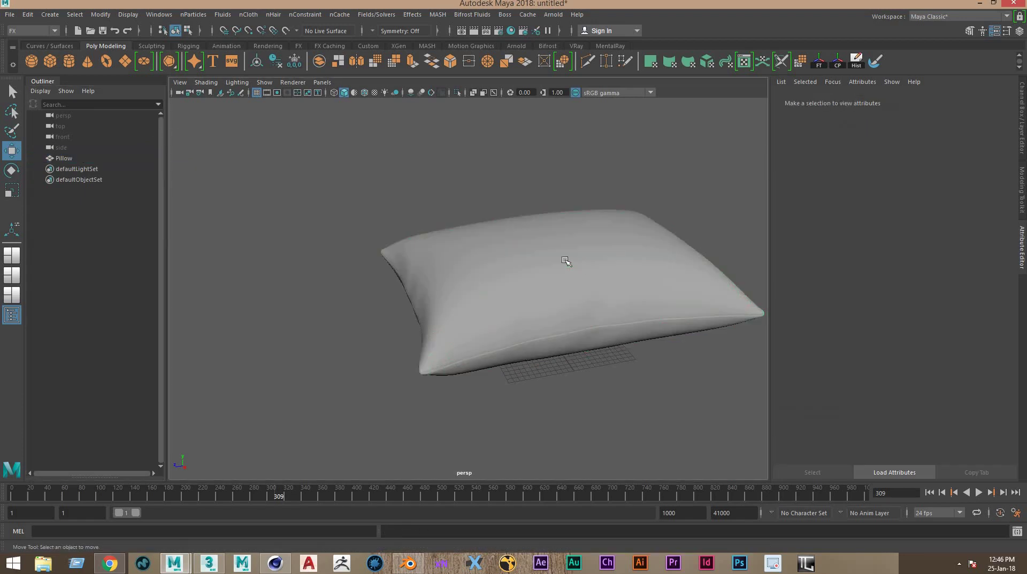
left_click(566, 257)
left_click(326, 354)
left_click(502, 287)
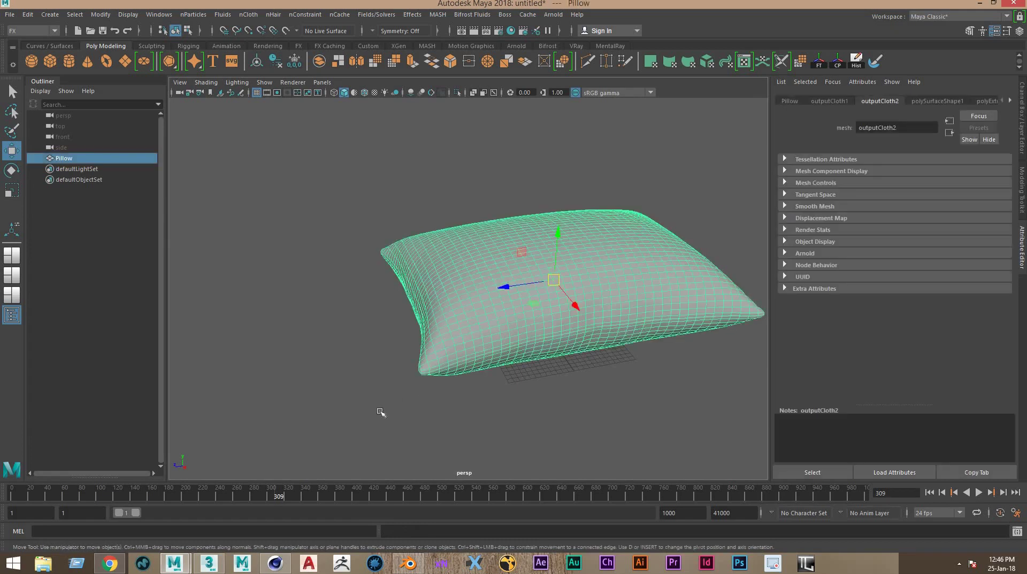
left_click(374, 415)
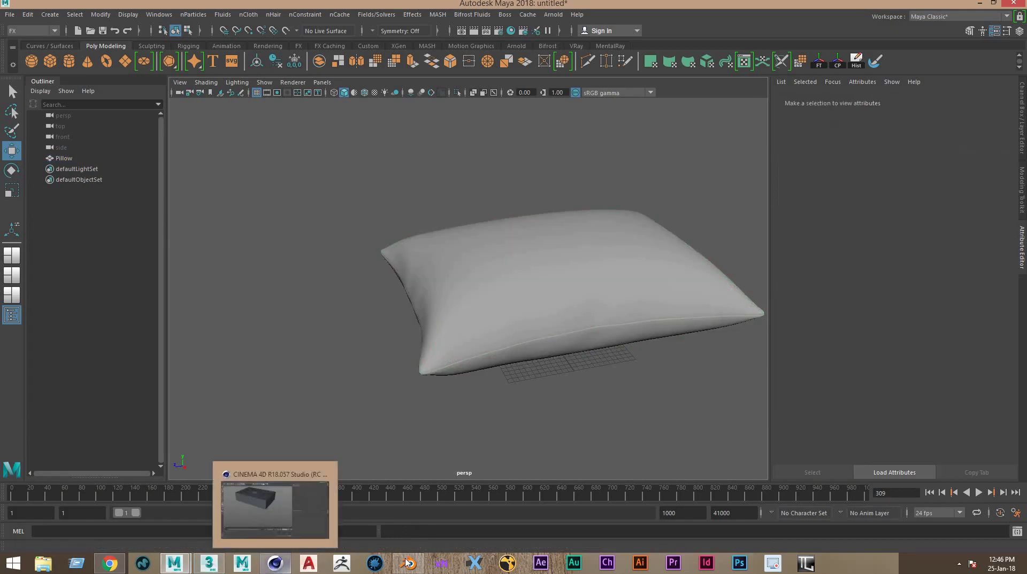
Add the Pillow to a new display layer1 and hide that layer
left_click(597, 265)
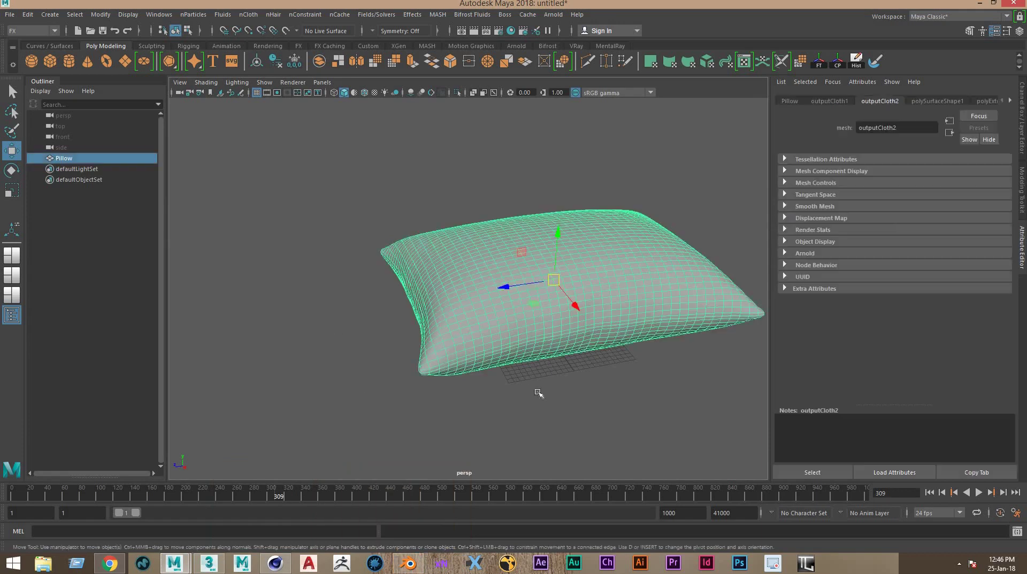
left_click(588, 363)
left_click(619, 287)
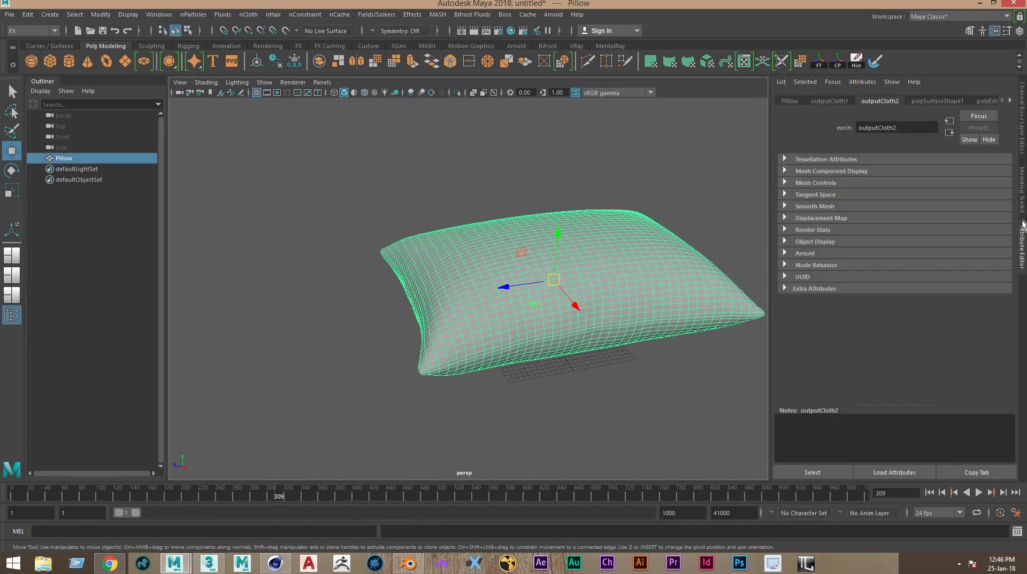
left_click(1022, 136)
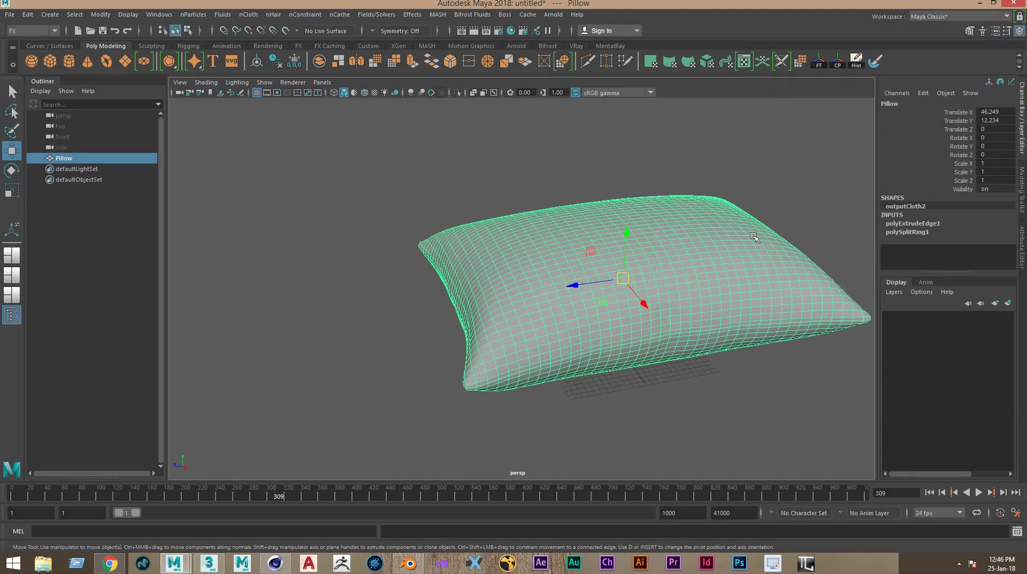
left_click(994, 303)
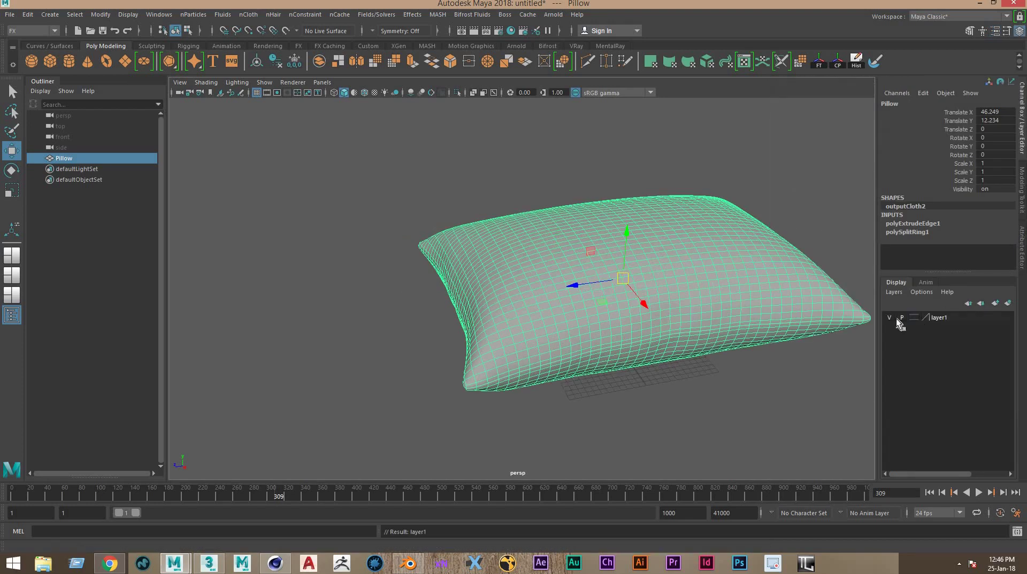
right_click(944, 320)
left_click(949, 344)
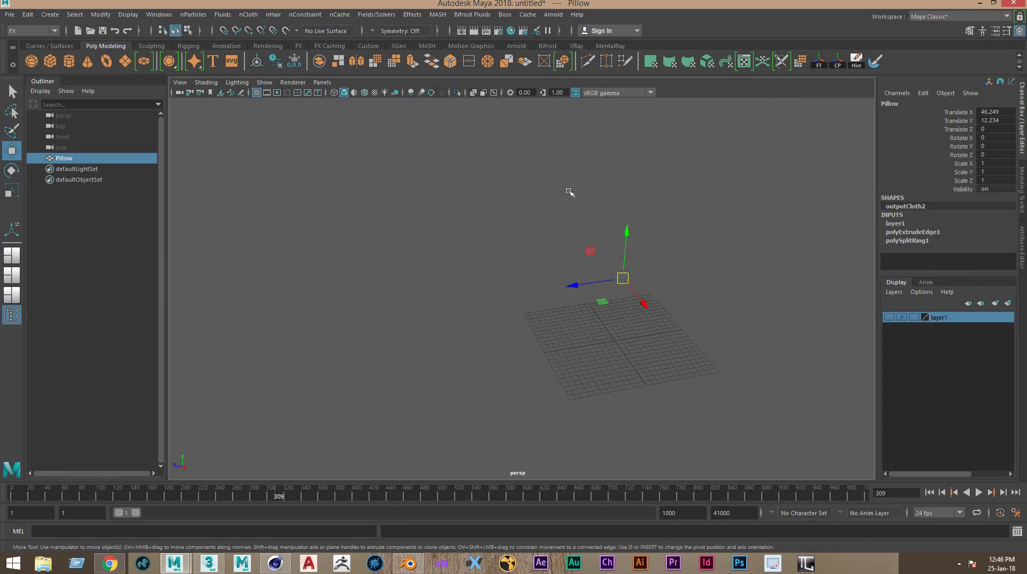
left_click(569, 193)
Create a polygon cube sized width 4, height 0.1, depth 6
left_click(54, 62)
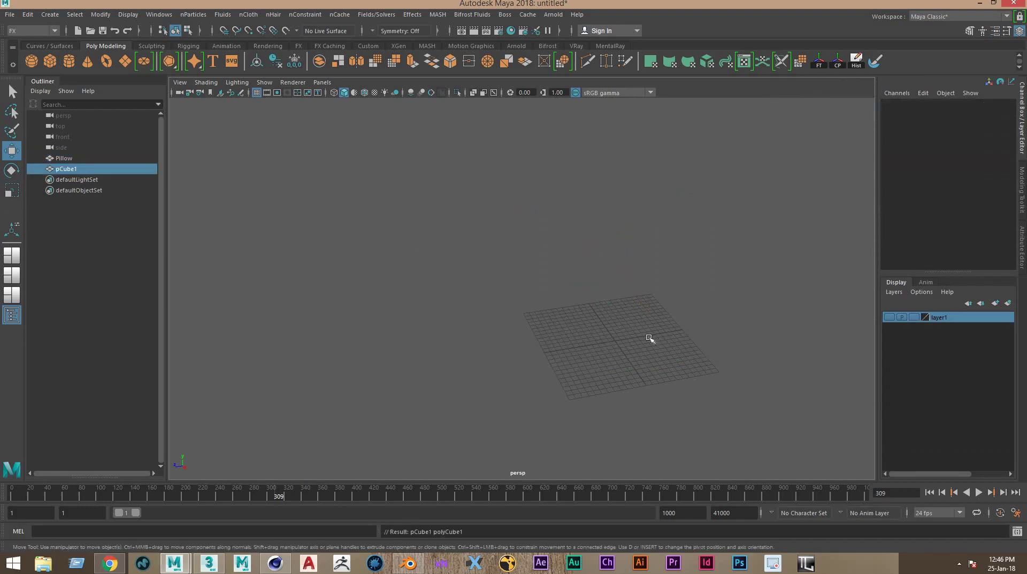
left_click_drag(497, 296, 444, 283, "alt")
mouse_move(443, 283)
right_mouse_down("alt")
mouse_move(789, 380)
mouse_move(468, 291)
mouse_move(369, 183)
mouse_move(730, 221)
right_mouse_up("alt")
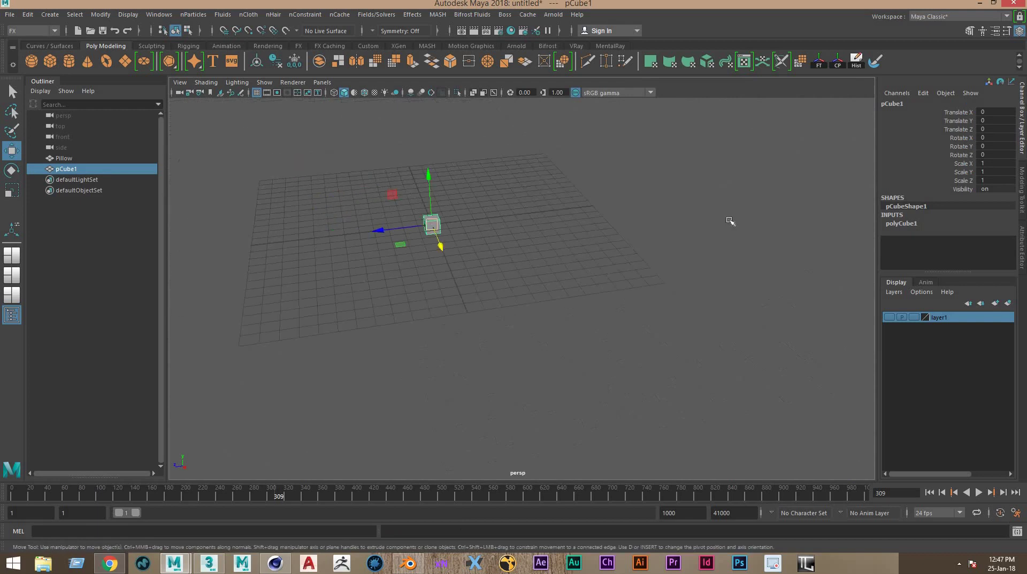
double_click(905, 225)
left_click(982, 231)
type("4")
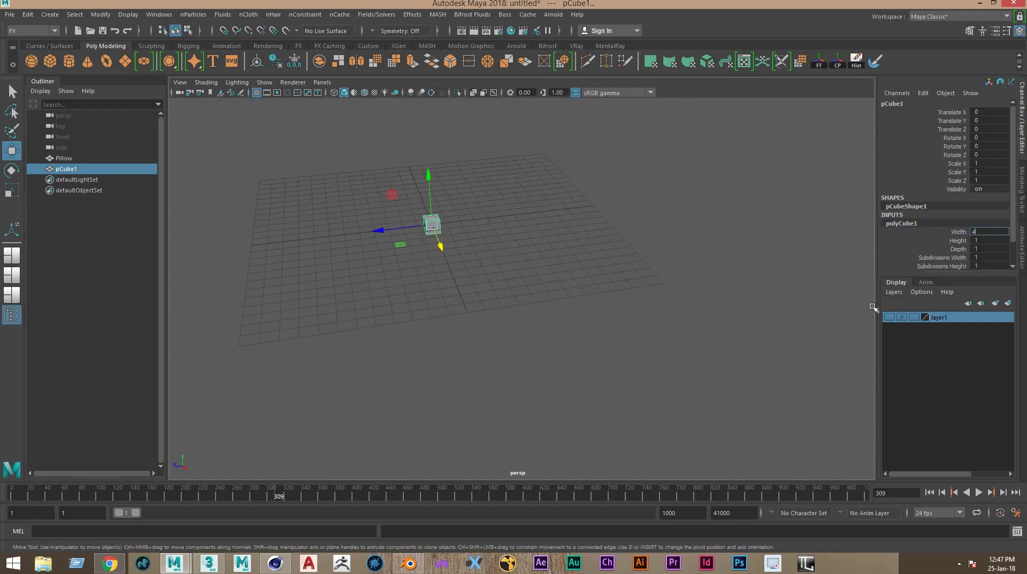
key("Tab")
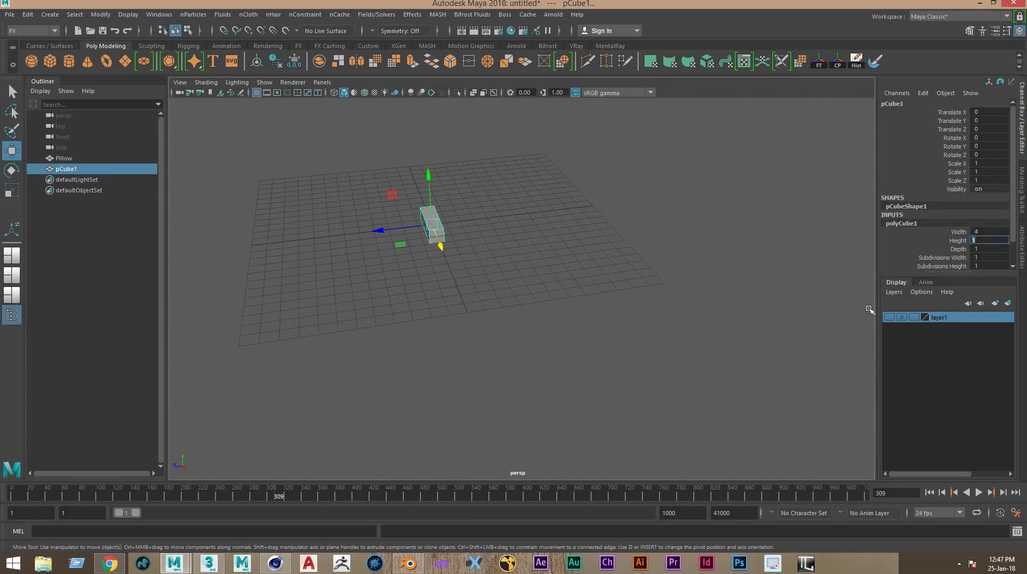
type("01")
key("Tab")
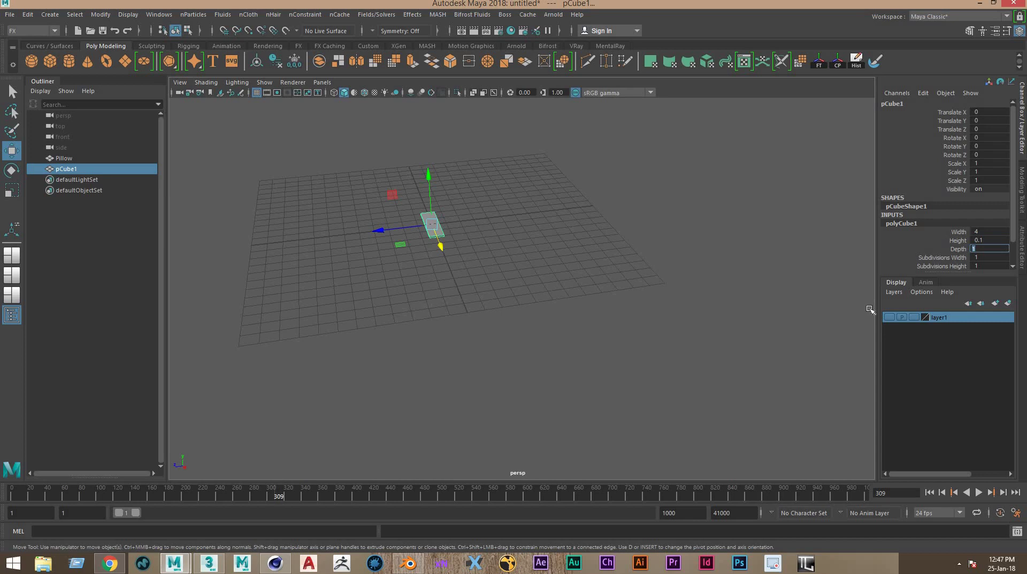
type("6")
key("Return")
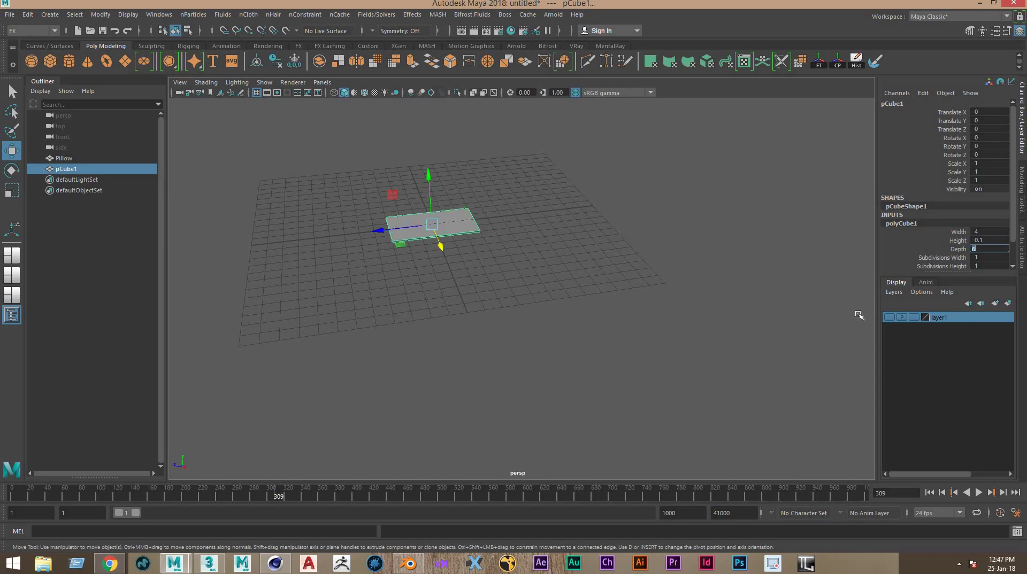
Give the slab 20 width and 20 depth subdivisions
left_click(668, 249)
key("ctrl+z")
left_click(901, 224)
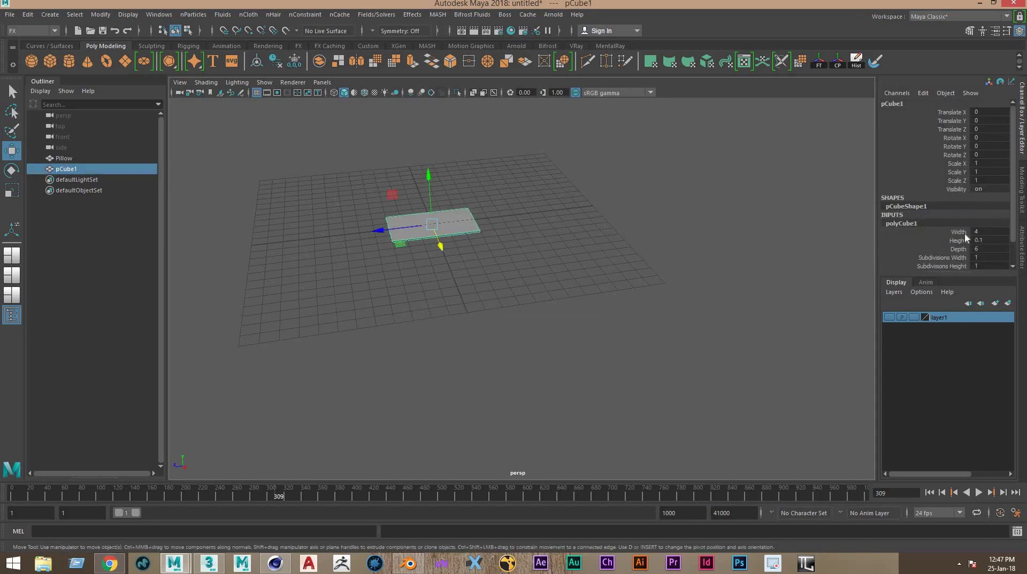
scroll(985, 259, "down", 2)
left_click(990, 231)
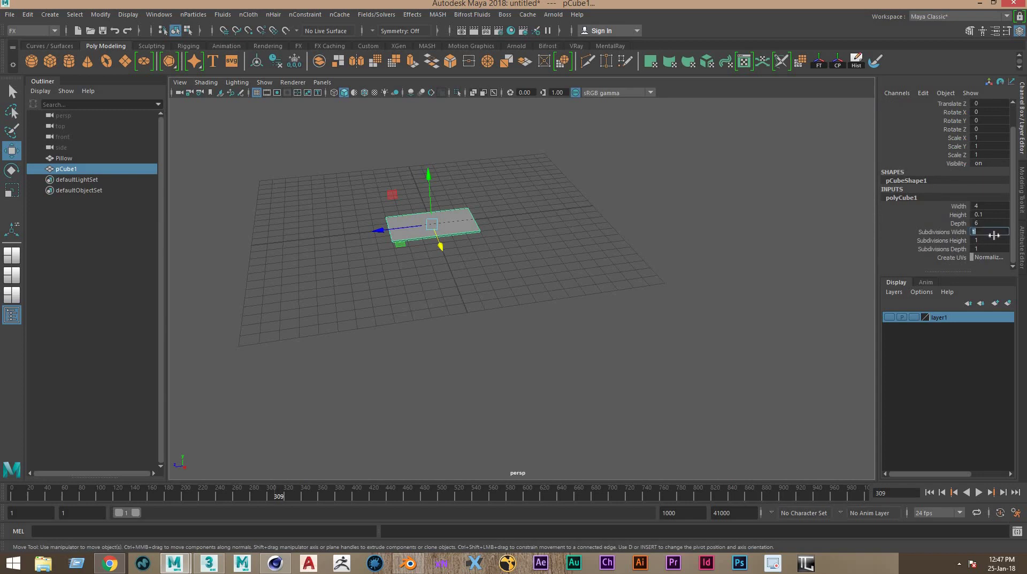
type("20")
key("Tab")
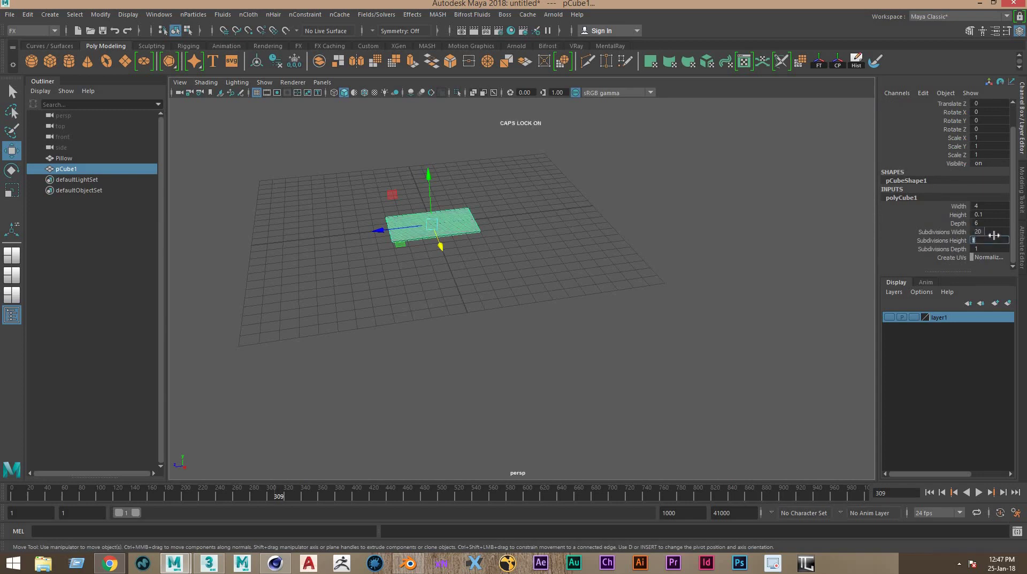
key("Tab")
type("20")
Zoom the view onto the subdivided plane and select pCube1
scroll(391, 273, "up", 5)
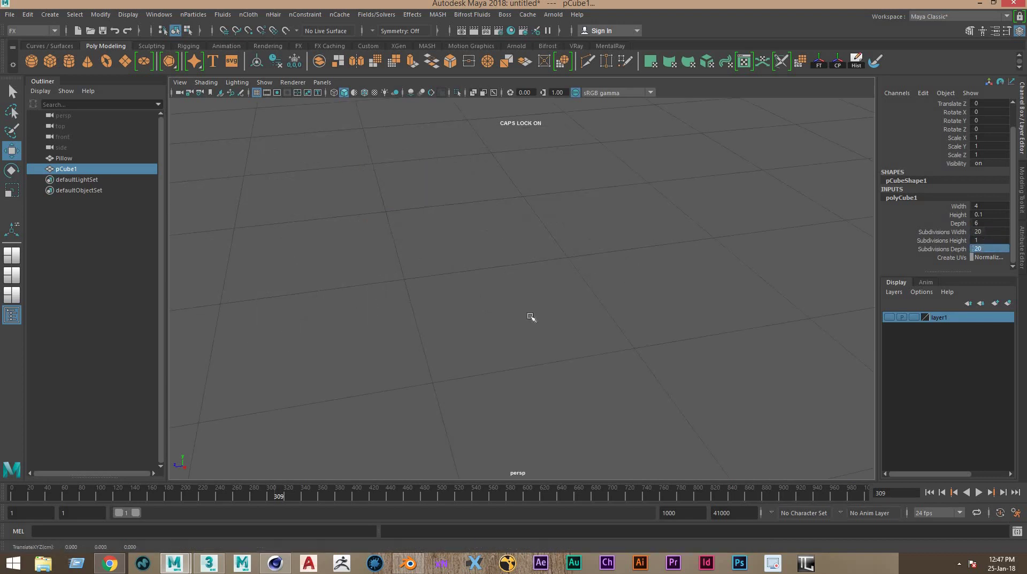
middle_click_drag(518, 238, 552, 255, "alt")
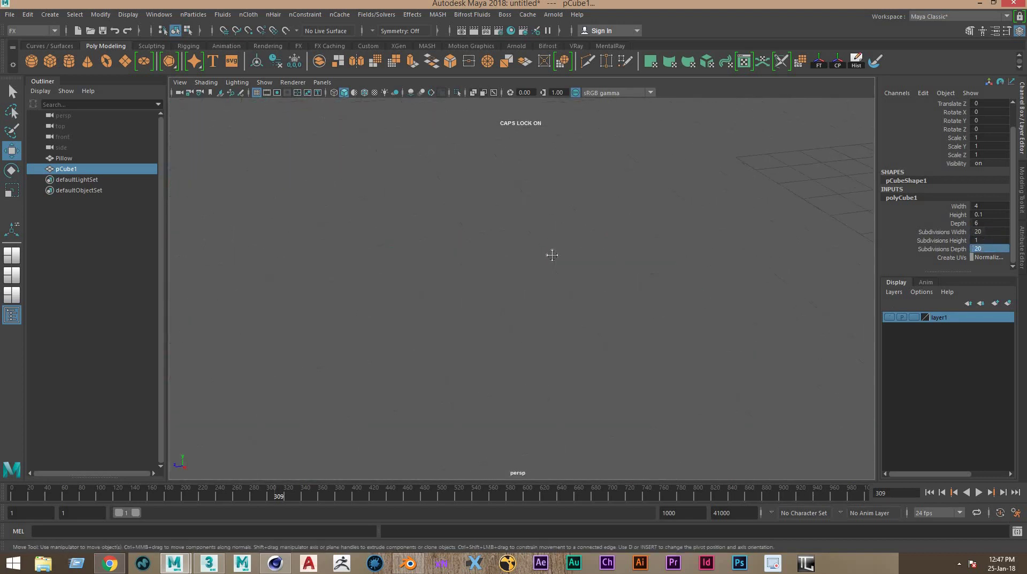
scroll(556, 277, "down", 5)
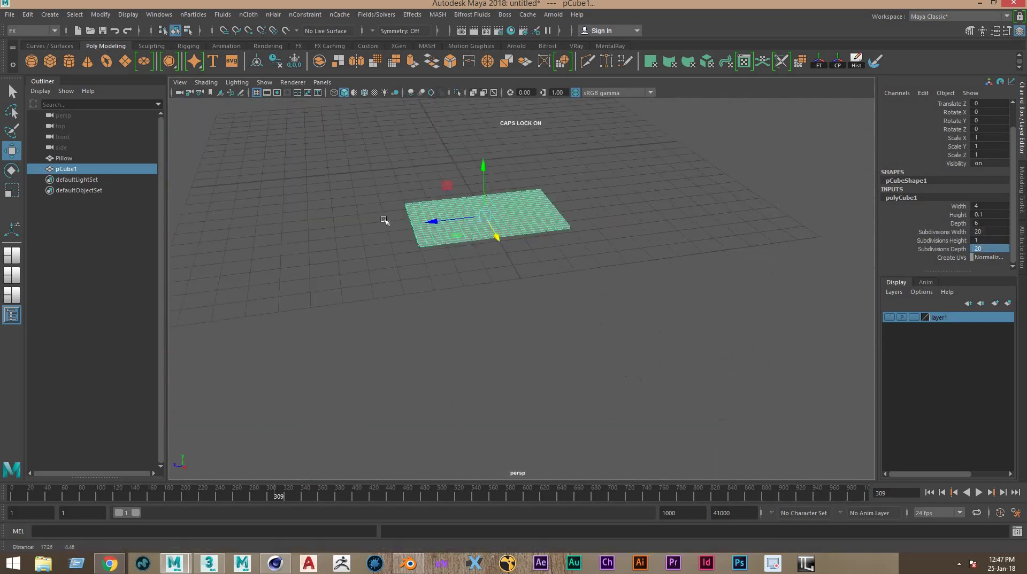
mouse_move(431, 222)
middle_mouse_down("alt")
mouse_move(484, 260)
mouse_move(594, 267)
middle_mouse_up("alt")
scroll(451, 227, "up", 3)
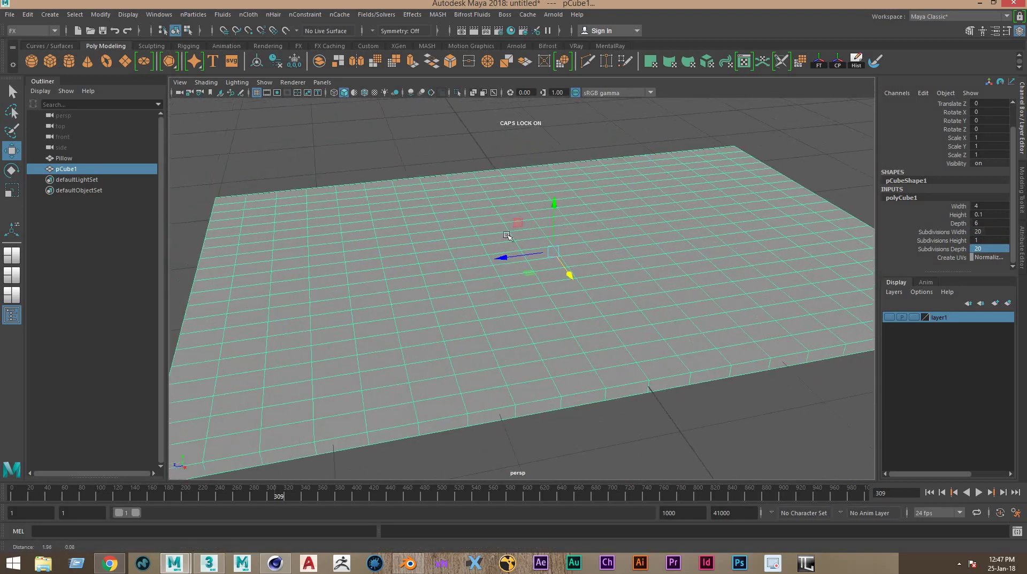
left_click(615, 145)
left_click(607, 278)
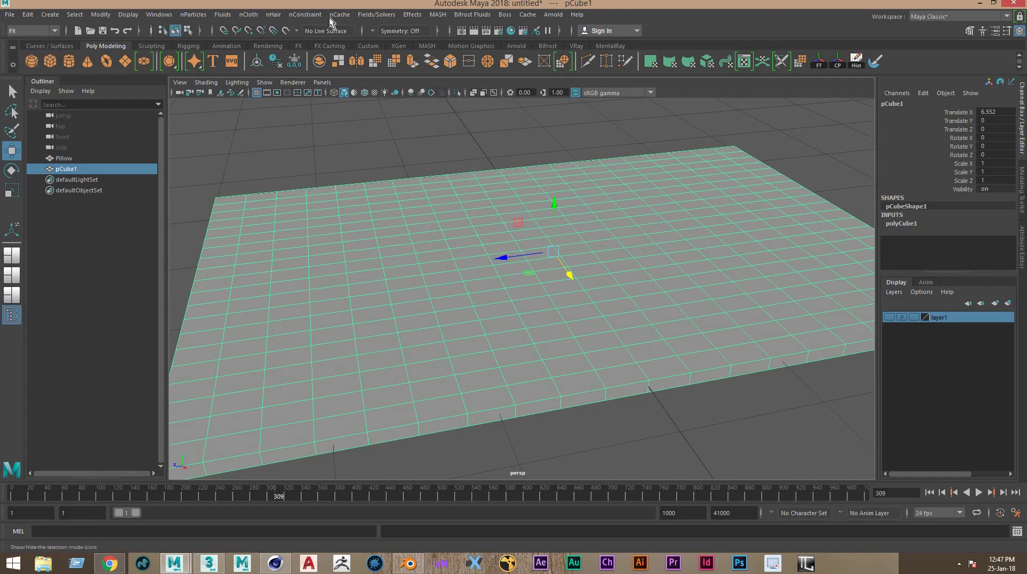
Convert pCube1 into an nCloth with nCloth1 and nucleus1, then open the Attribute Editor
left_click(248, 15)
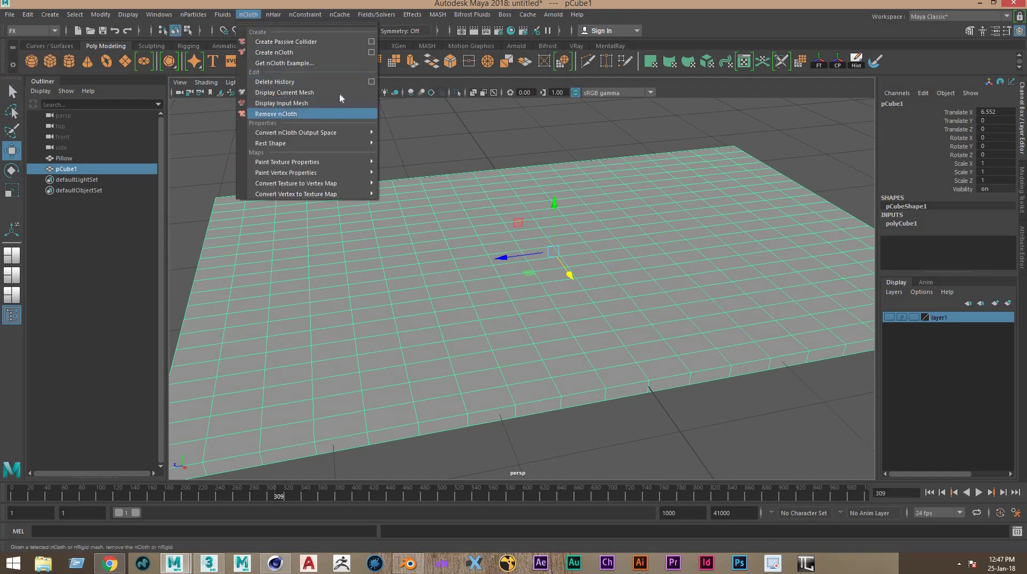
left_click(320, 53)
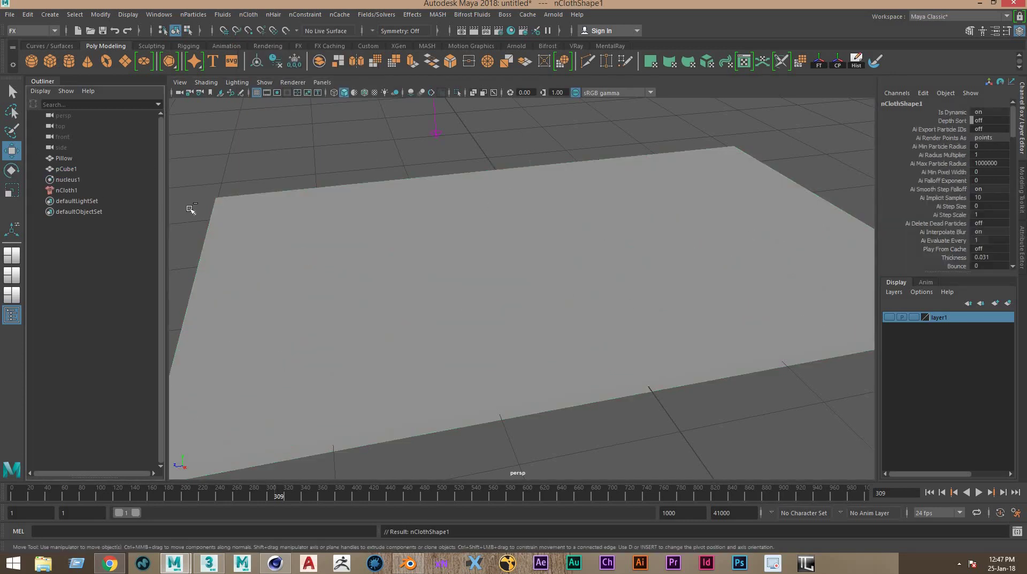
left_click(343, 177)
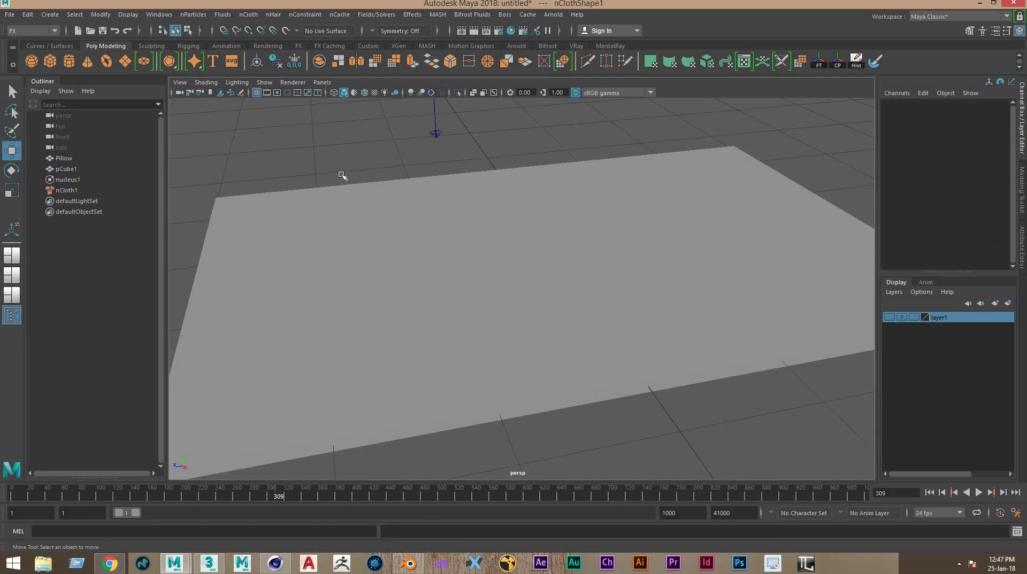
key("ctrl+a")
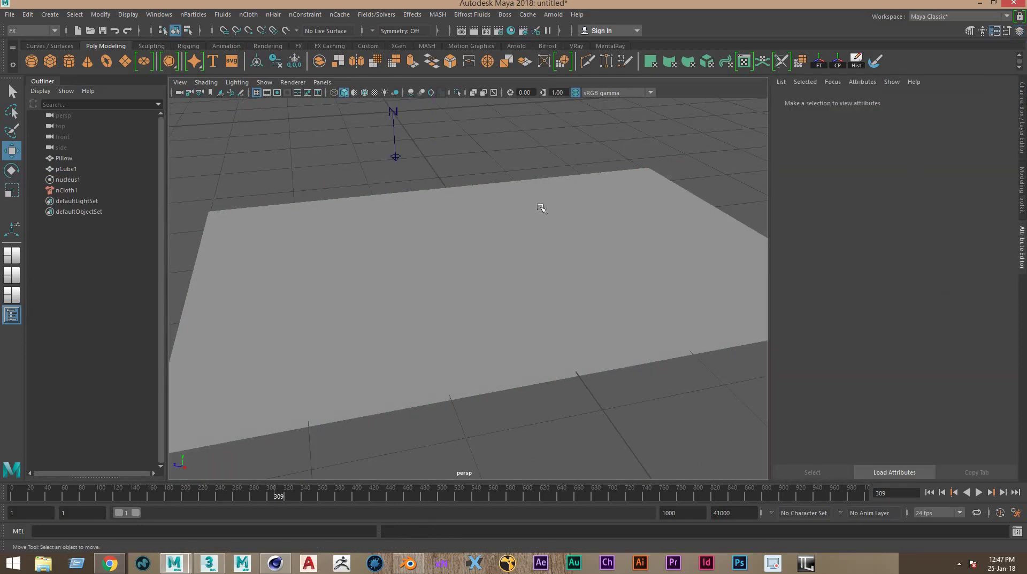
Set the nucleus1 solver's Gravity to 0
left_click(541, 208)
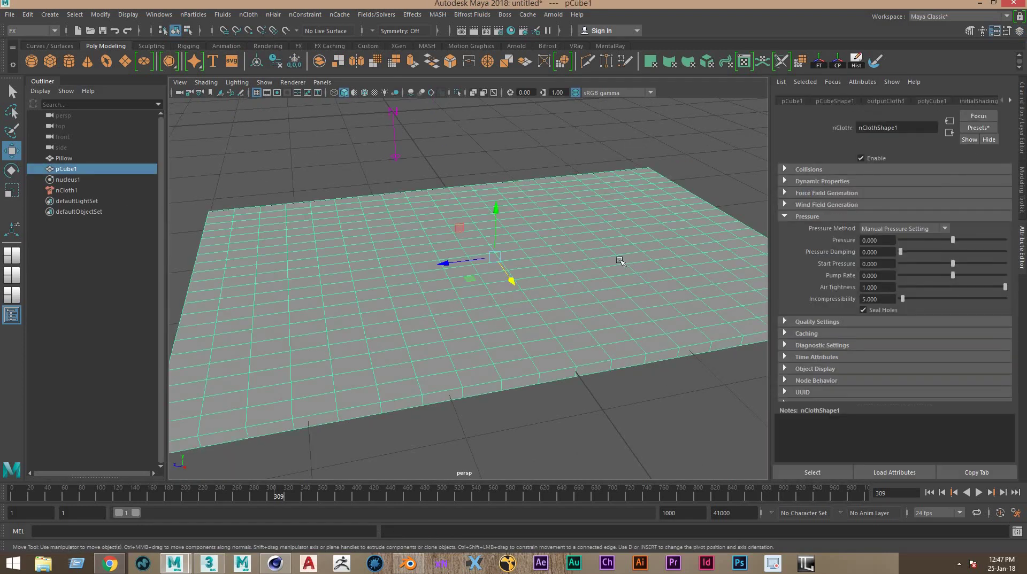
left_click(784, 217)
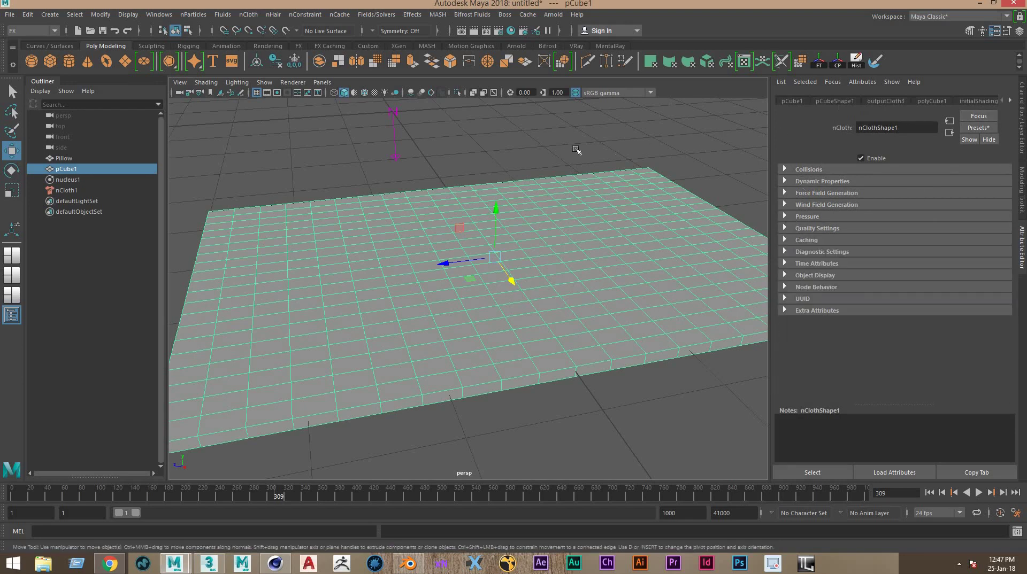
left_click(550, 153)
left_click(390, 272)
left_click(80, 180)
left_click(829, 101)
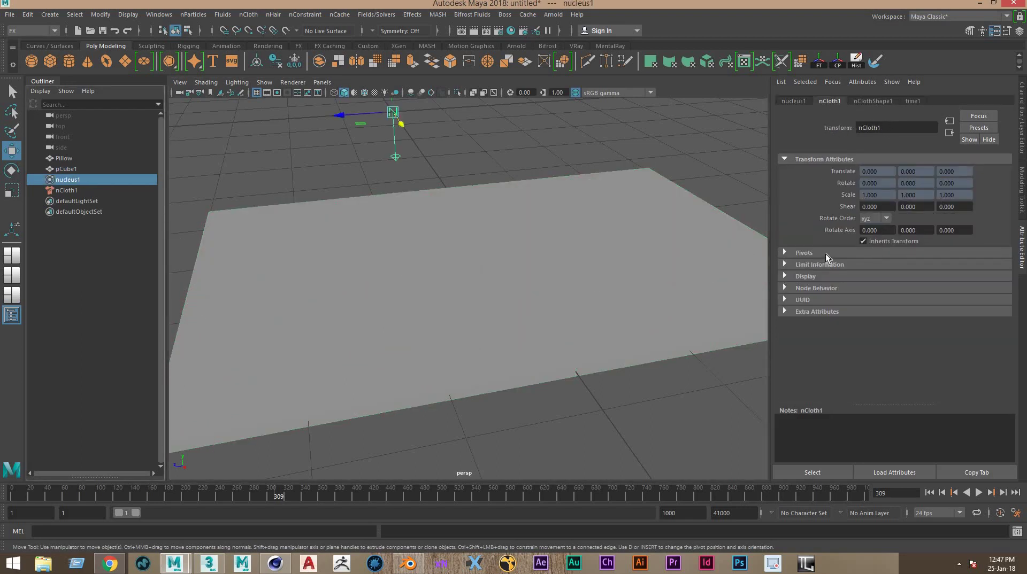
left_click(862, 102)
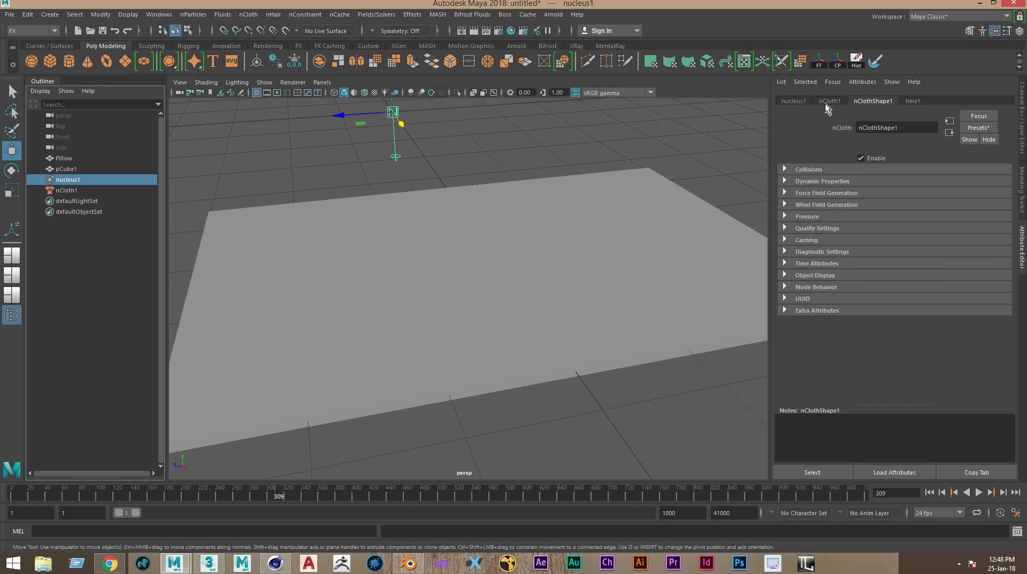
left_click(794, 104)
key("Tab")
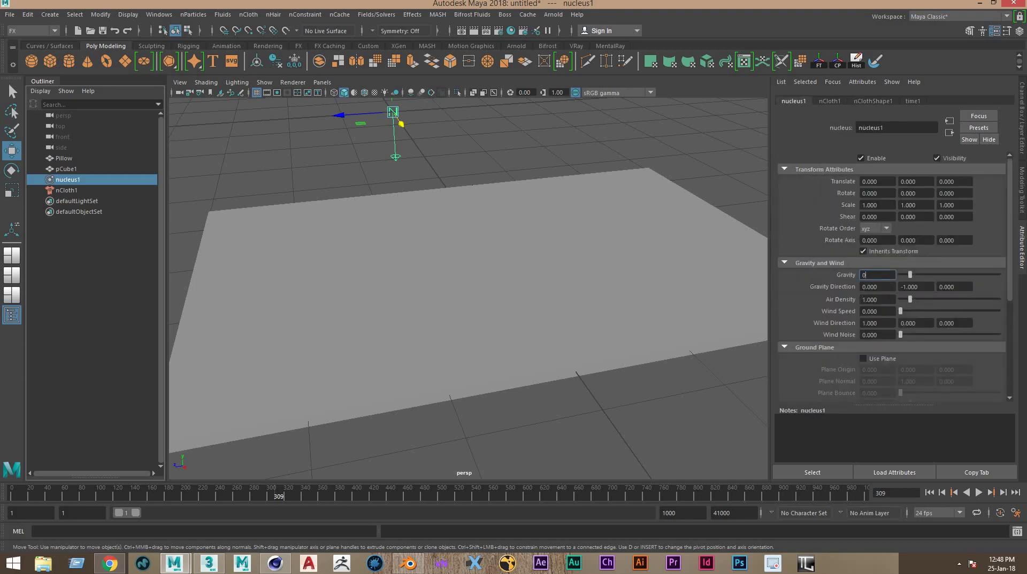
key("Return")
Set the nClothShape1 Pressure to 0.5
left_click(84, 189)
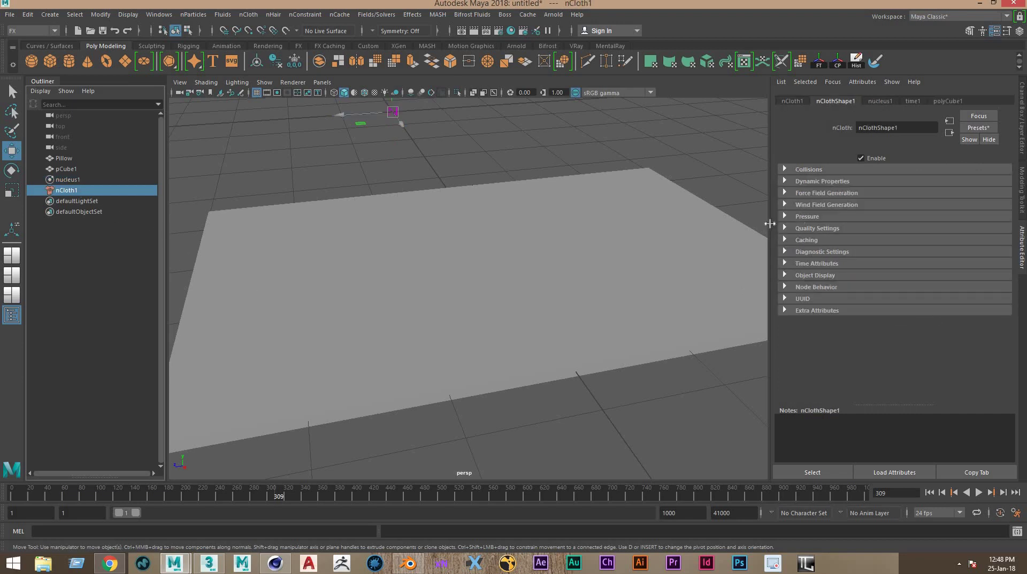
left_click(786, 217)
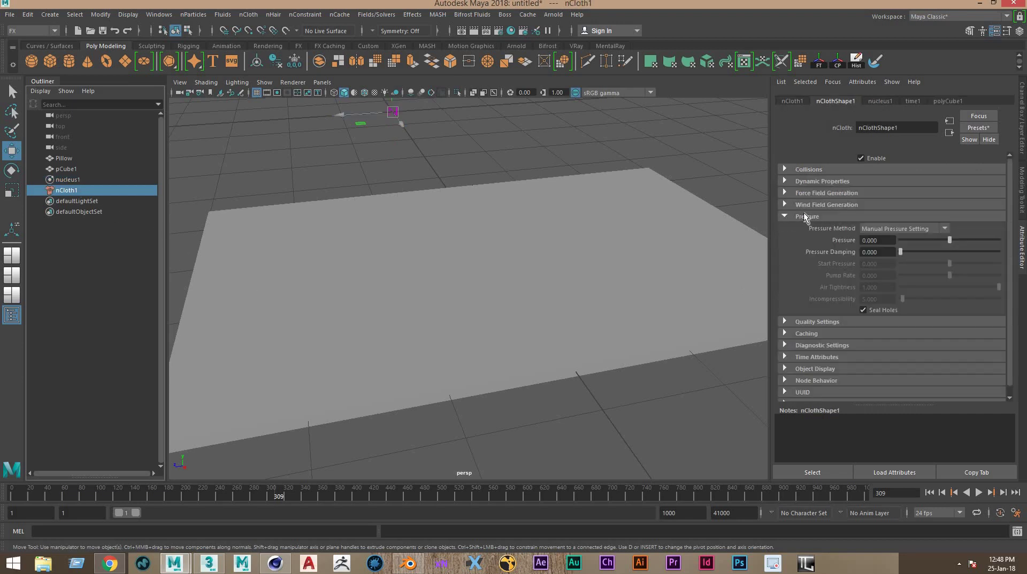
key("Tab")
key("Return")
Run the simulation and scrub to frame 508 so the slab inflates into a pillow
left_click(929, 493)
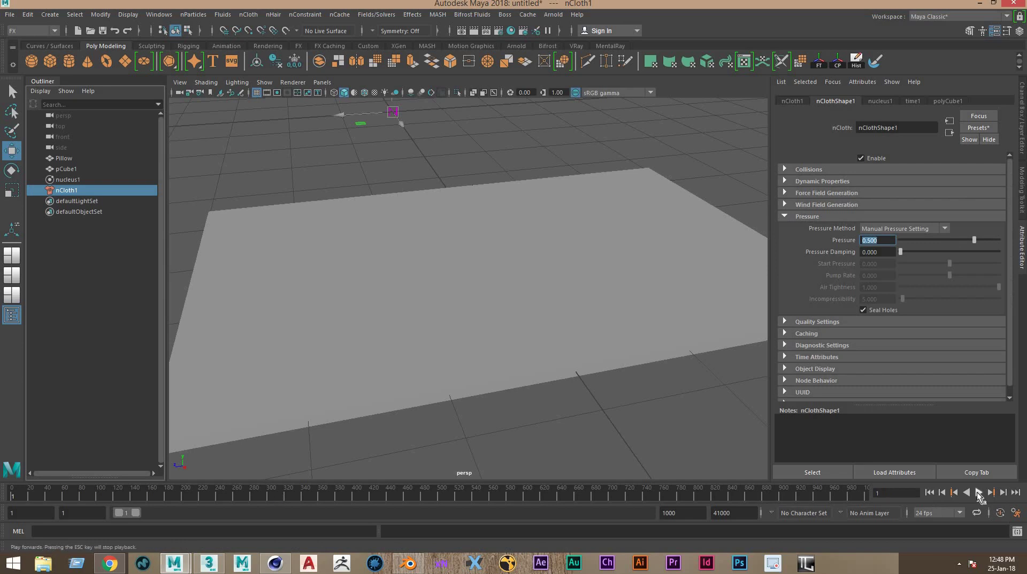
left_click(978, 492)
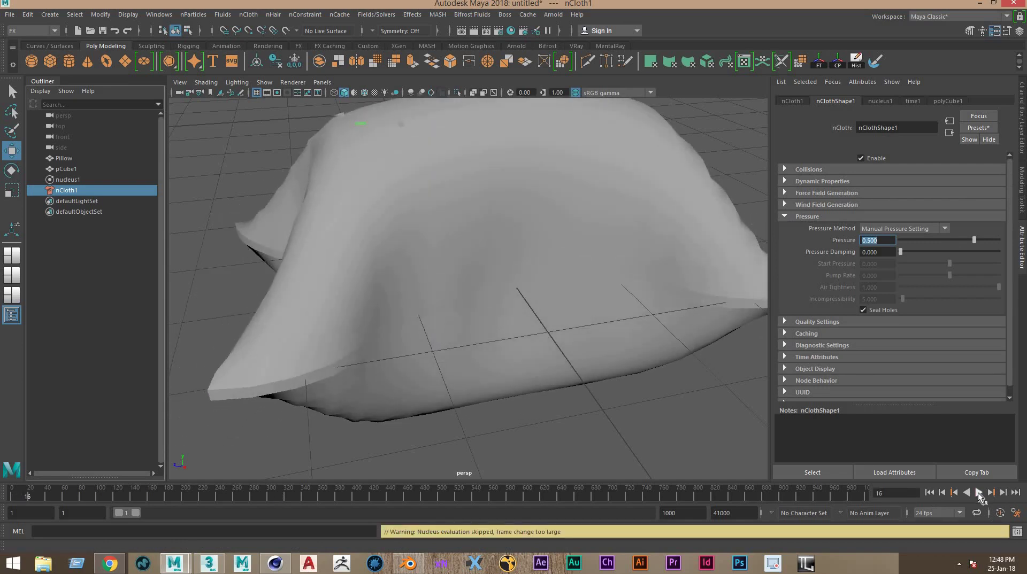
left_click(979, 493)
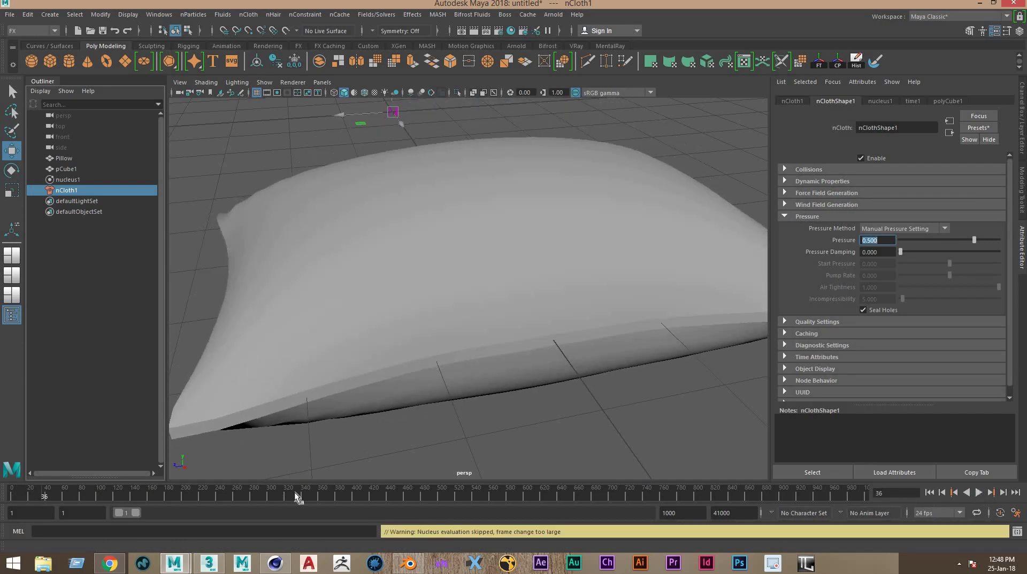
mouse_move(44, 502)
left_mouse_down()
mouse_move(194, 516)
mouse_move(448, 508)
left_mouse_up()
left_click_drag(535, 295, 576, 300, "alt")
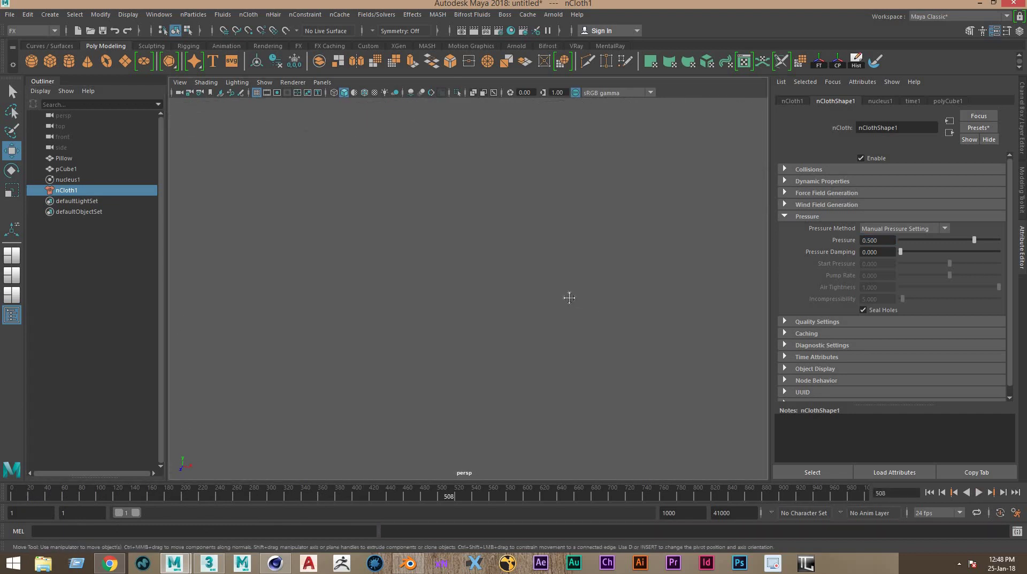
scroll(620, 287, "down", 5)
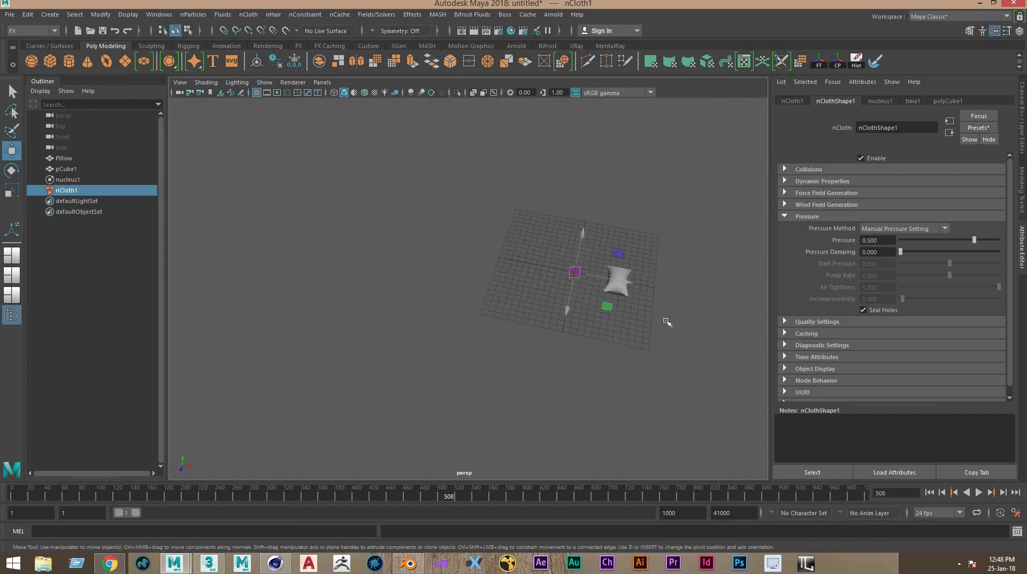
mouse_move(666, 322)
left_mouse_down()
mouse_move(629, 289)
mouse_move(631, 300)
left_mouse_up()
key("ctrl+z")
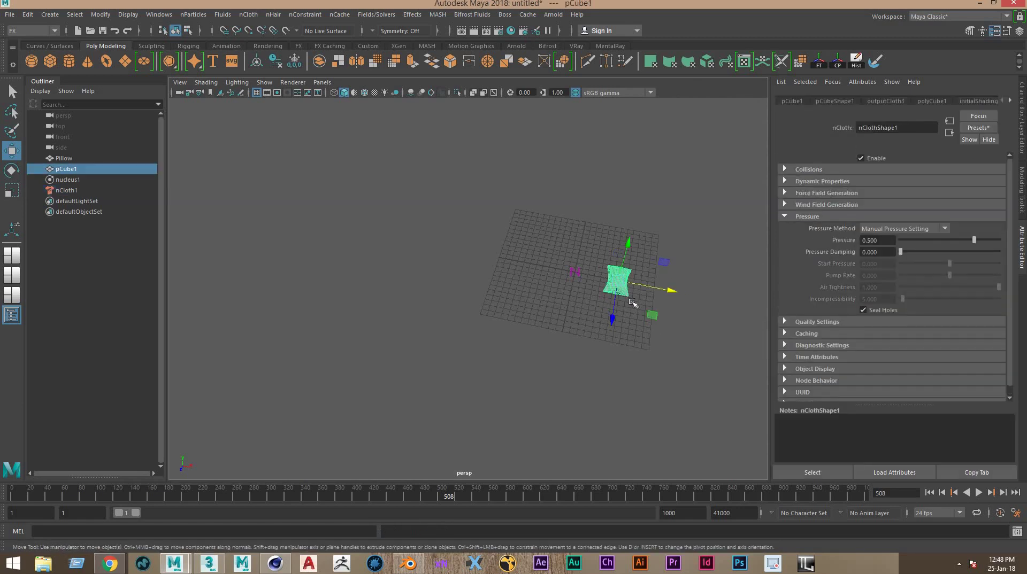
Duplicate the inflated pCube1 as a new mesh pCube2 and move it aside
key("f")
left_click(578, 332)
mouse_move(578, 333)
left_mouse_down("alt")
mouse_move(507, 333)
mouse_move(620, 287)
mouse_move(525, 300)
left_mouse_up("alt")
left_click(66, 168)
key("f")
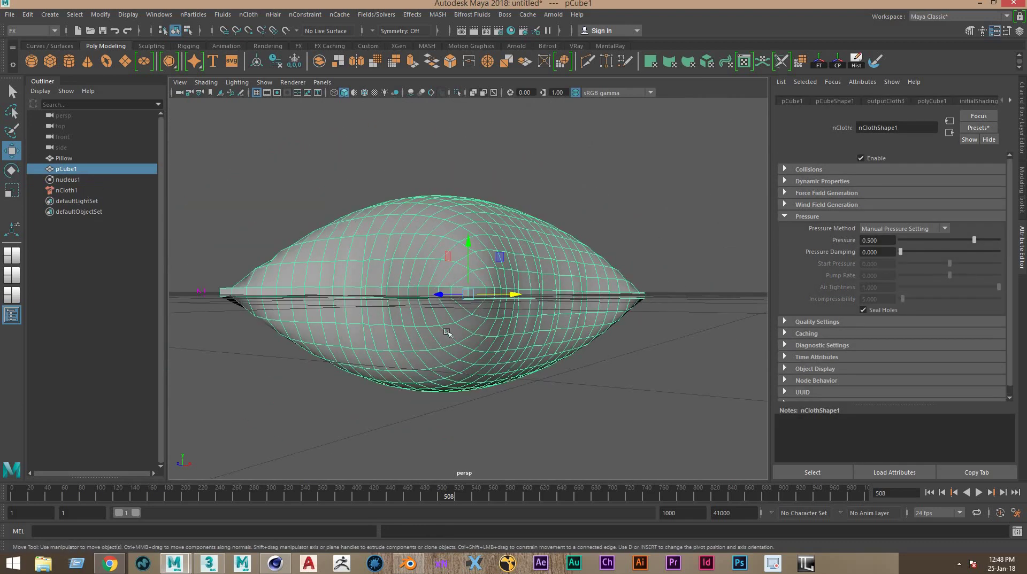
key("ctrl+d")
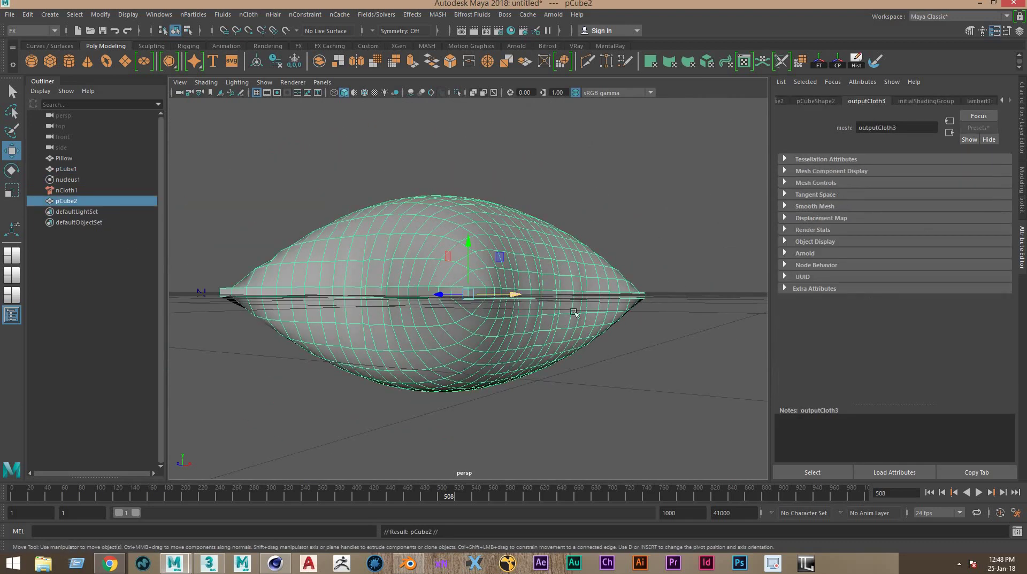
middle_click_drag(573, 312, 777, 346)
Delete the original cloth pillow, nCloth1 and nucleus1, leaving pCube2 selected
left_click_drag(474, 169, 248, 383)
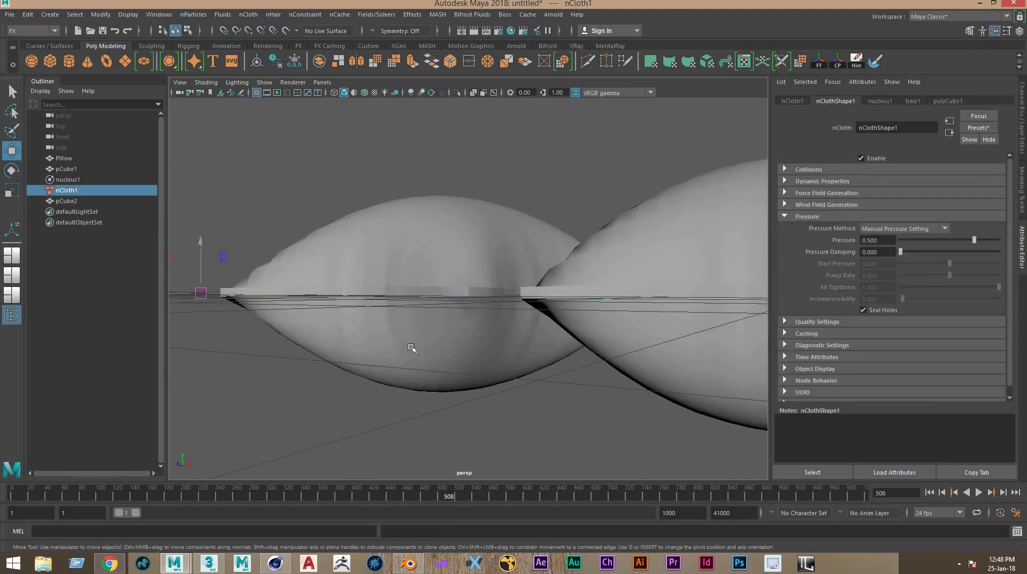
scroll(411, 352, "down", 5)
left_click_drag(411, 358, 416, 362, "alt")
key("Delete")
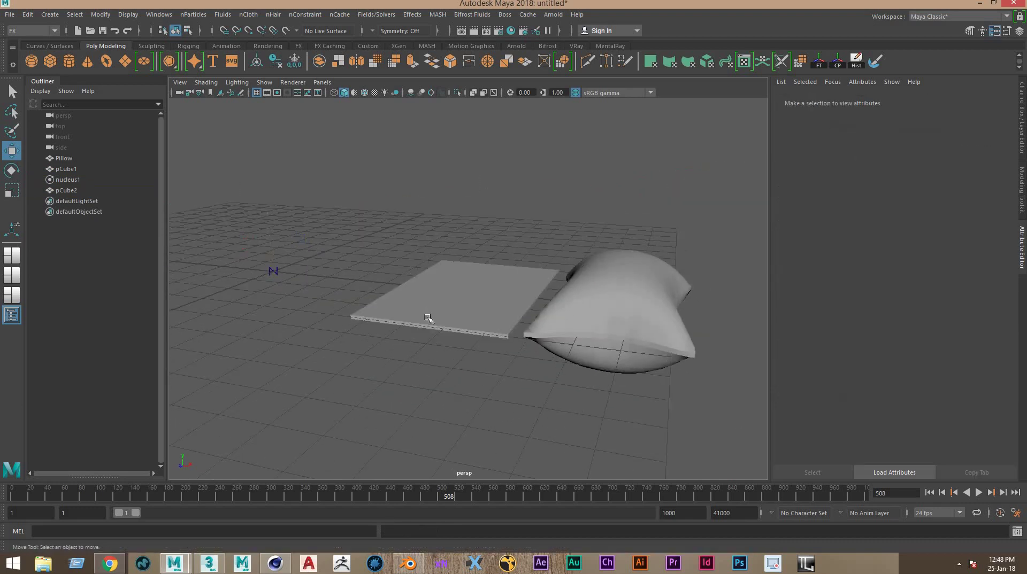
left_click(429, 323)
key("Delete")
left_click_drag(241, 241, 325, 351)
key("Delete")
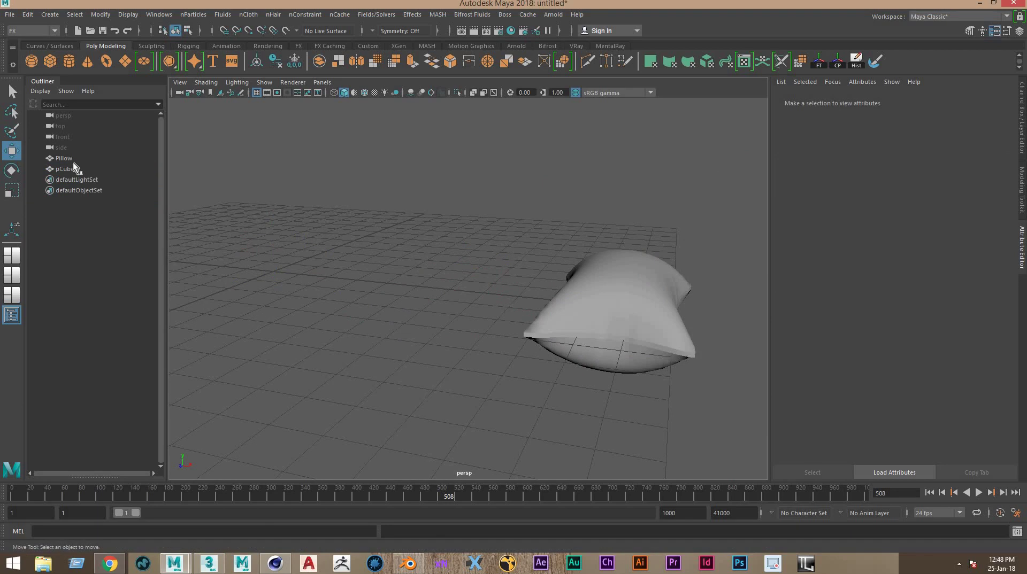
left_click(72, 168)
Insert a new edge loop around the middle of the pillow's rim
key("f")
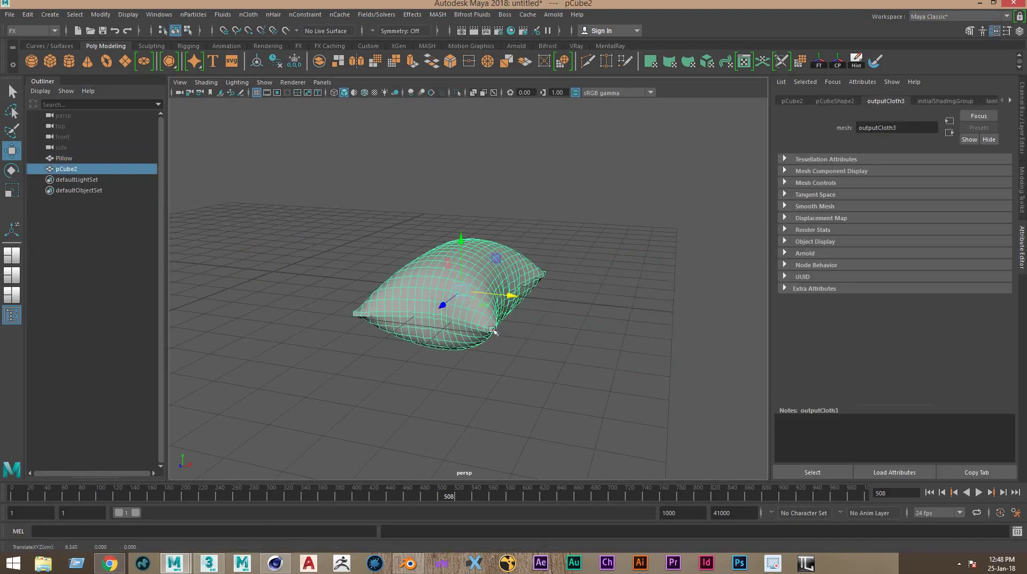
scroll(459, 363, "up", 3)
right_click(456, 220)
left_click(456, 191)
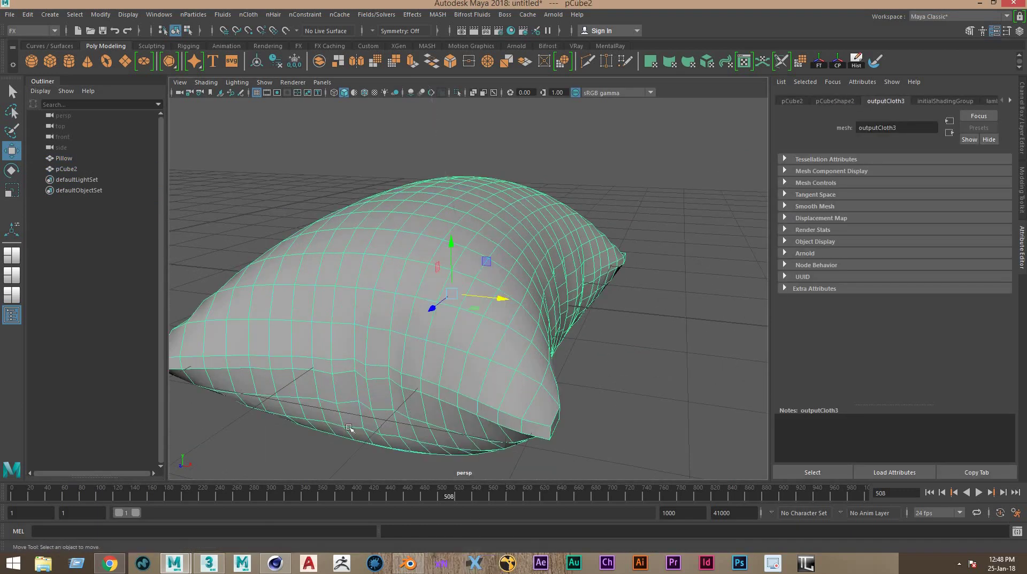
left_click(369, 396)
right_click(667, 300, "shift")
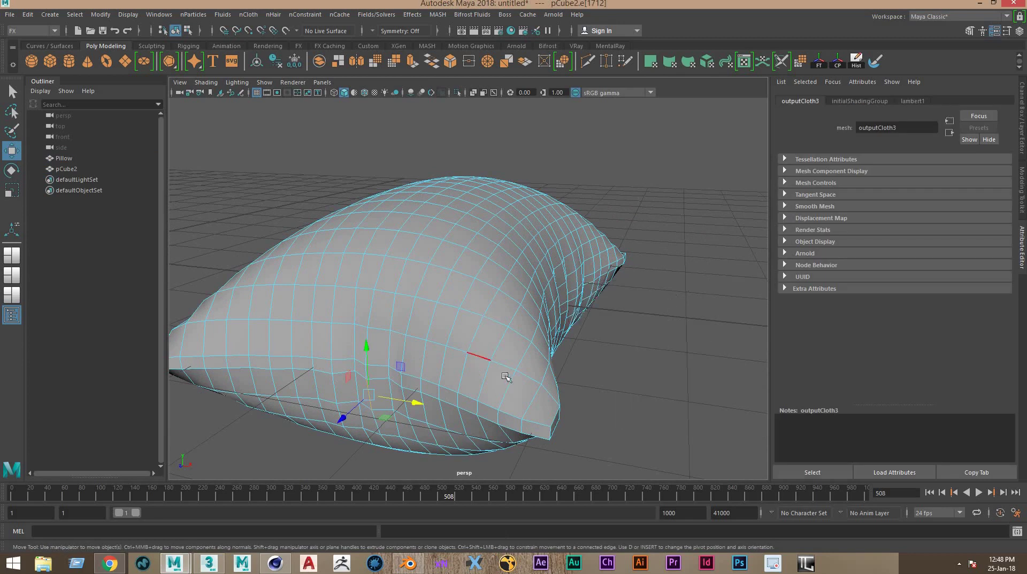
left_click_drag(507, 388, 478, 368, "alt")
left_click(474, 338)
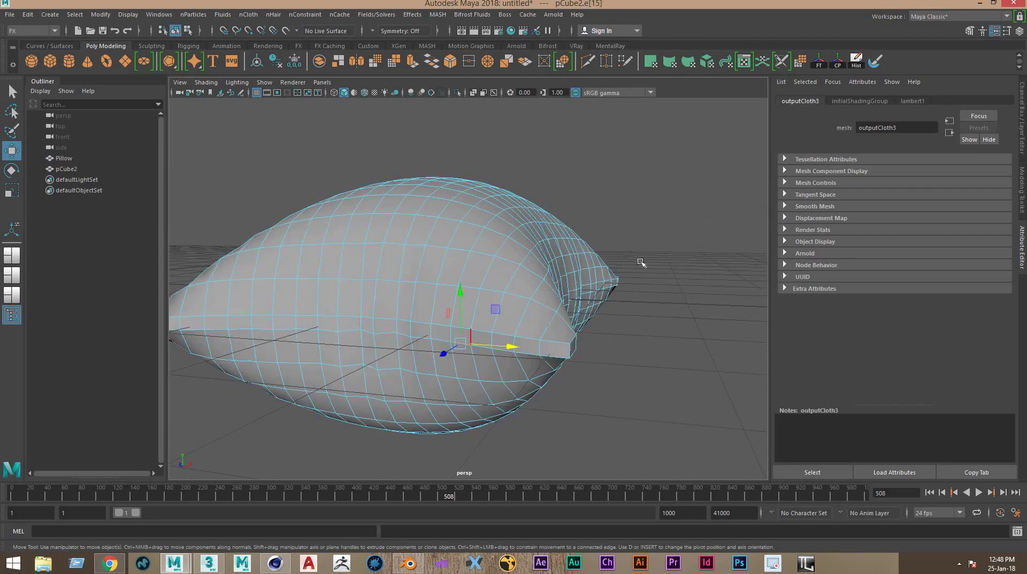
right_click_drag(640, 262, 745, 316, "shift")
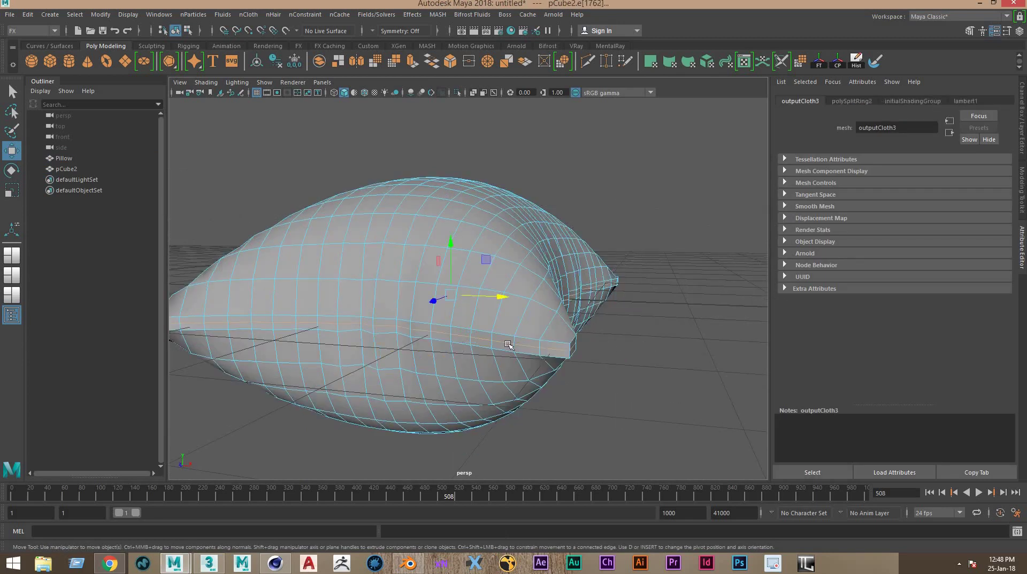
Extrude the edge loop and scale it inward to 0.783, forming the seam ridge
right_click(571, 228, "shift")
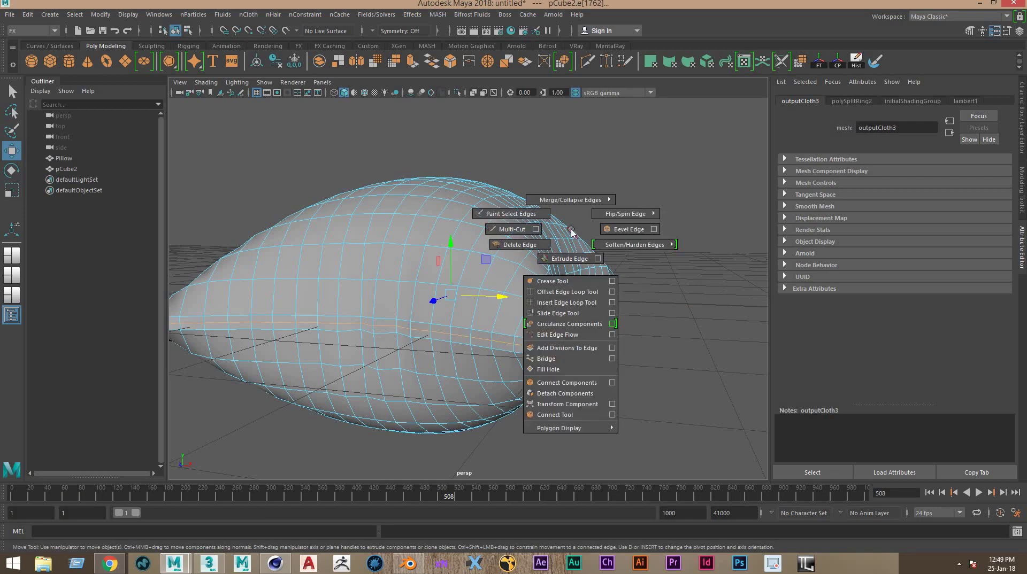
left_click(569, 259)
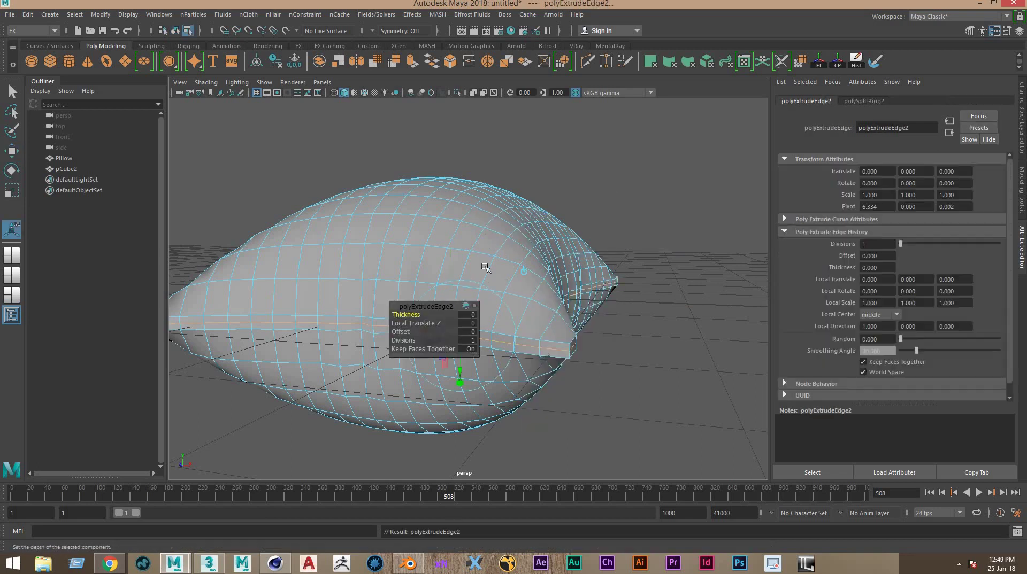
key("r")
left_click_drag(485, 268, 434, 297, "alt")
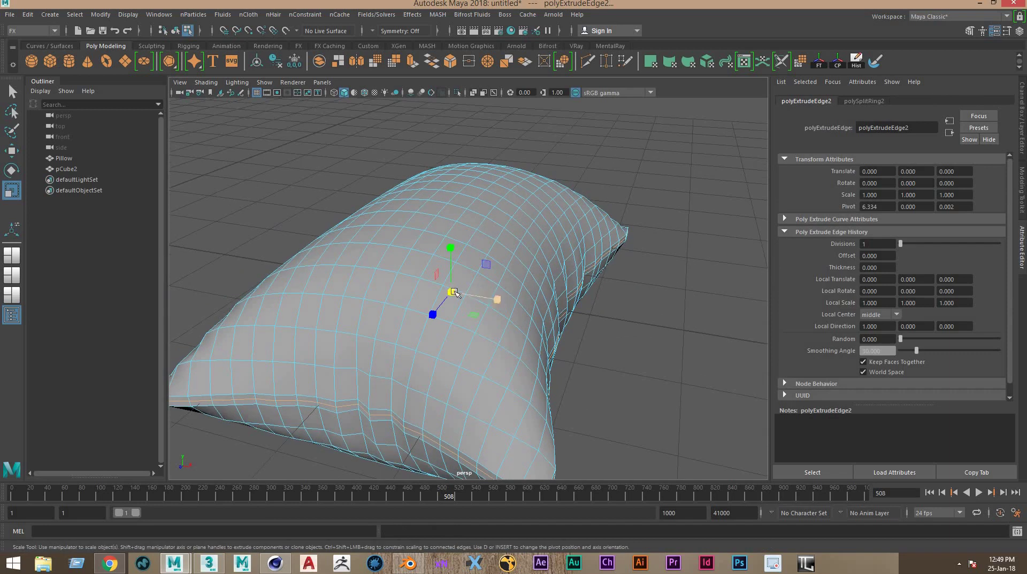
middle_click_drag(434, 297, 390, 306)
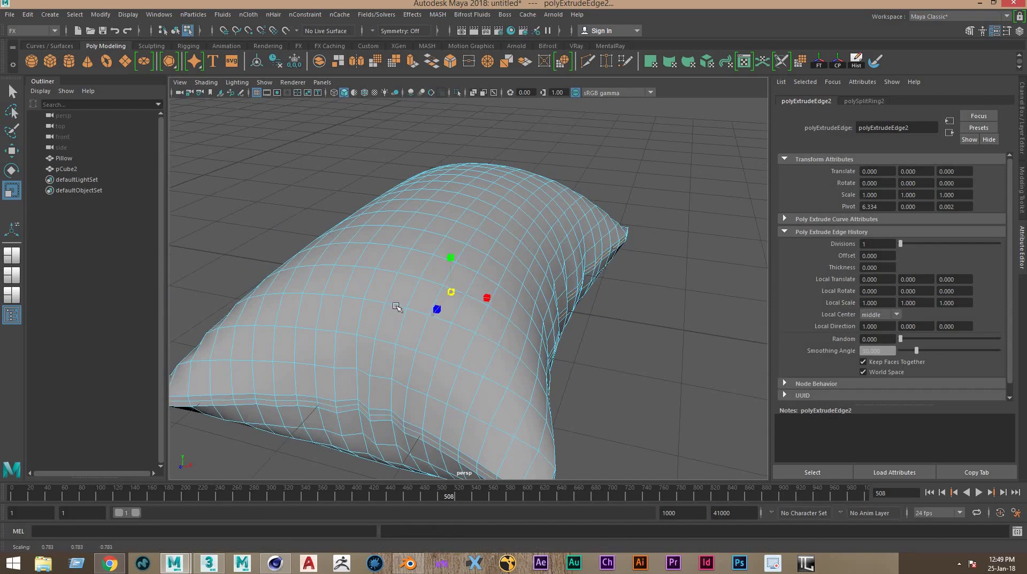
right_click_drag(424, 271, 470, 206)
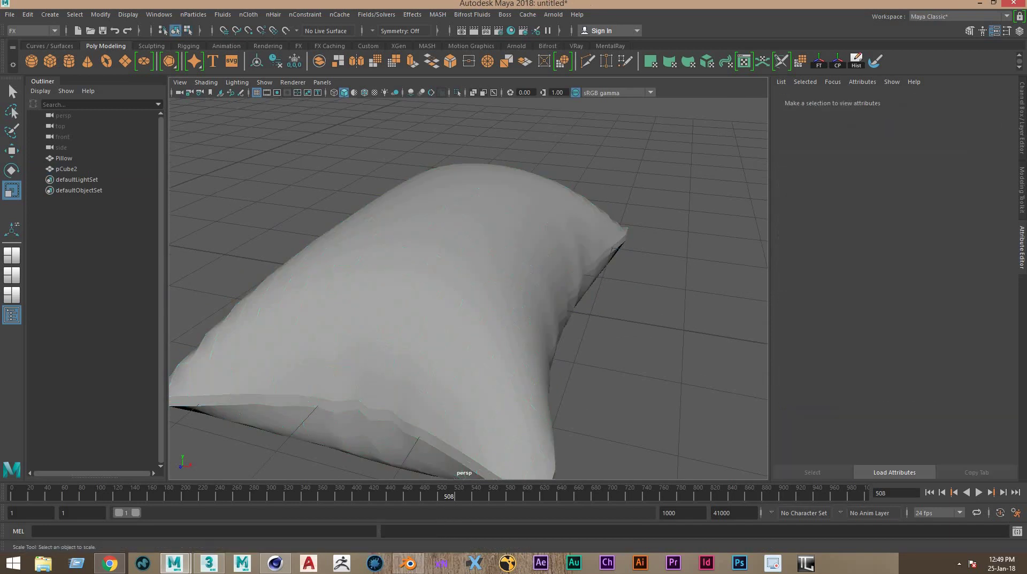
mouse_move(552, 260)
left_mouse_down("alt")
mouse_move(669, 288)
mouse_move(553, 300)
mouse_move(717, 291)
left_mouse_up("alt")
left_click(669, 289)
left_click(342, 246)
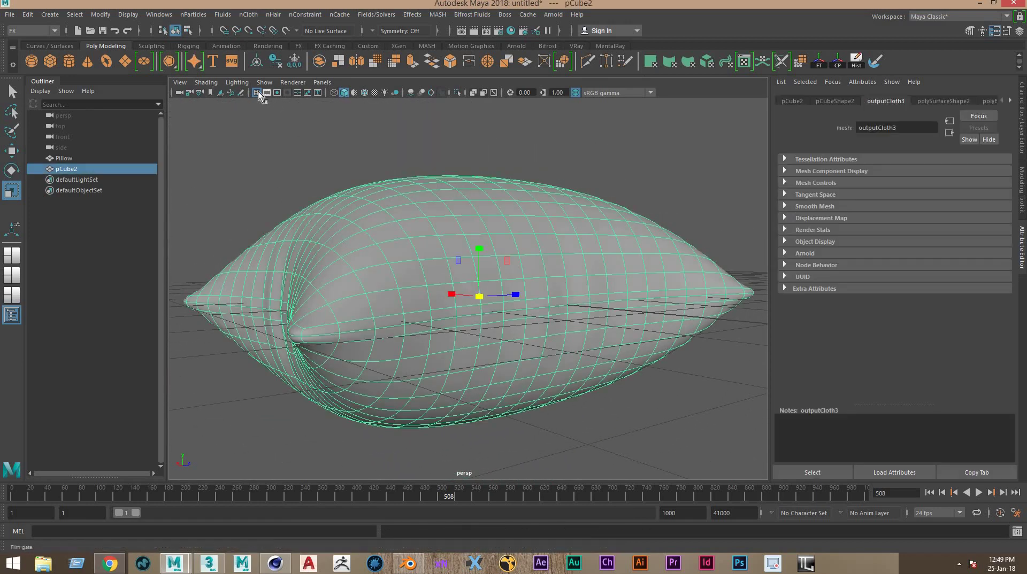
Orbit around the seamed pillow to check the seam, then bring up 3ds Max 2018's empty scene
left_click(408, 167)
mouse_move(408, 167)
left_mouse_down("alt")
mouse_move(527, 273)
mouse_move(442, 269)
mouse_move(504, 258)
mouse_move(402, 287)
mouse_move(515, 246)
left_mouse_up("alt")
left_click(520, 247)
left_click(608, 220)
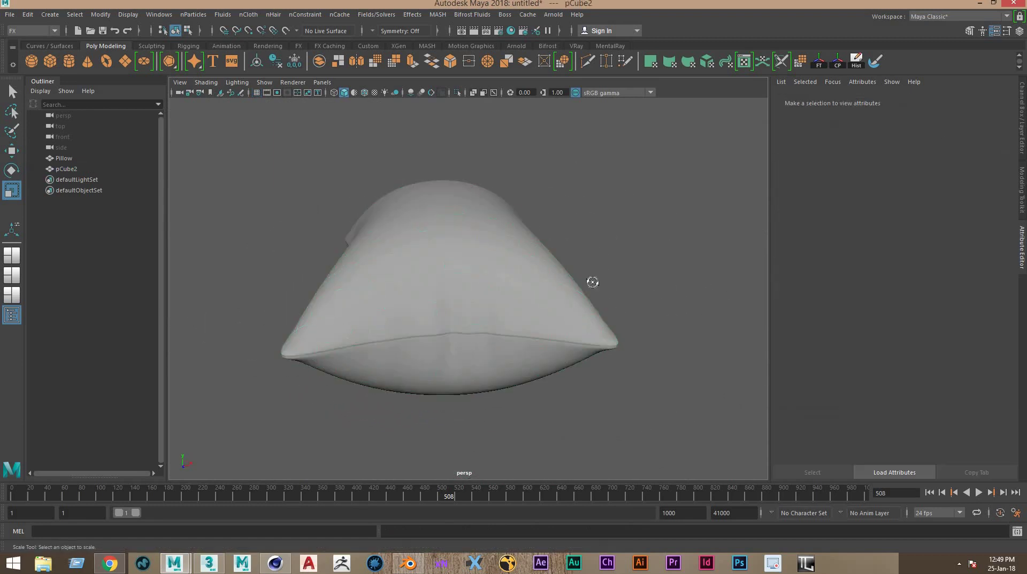
left_click_drag(594, 284, 300, 365, "alt")
left_click(300, 366)
left_click(264, 461)
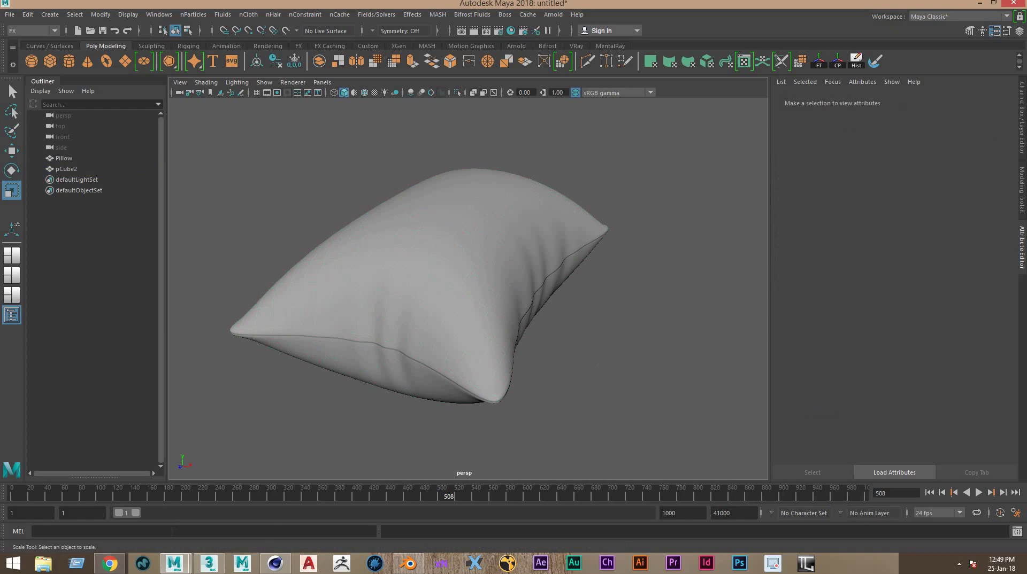
left_click(454, 266)
left_click(529, 348)
left_click(513, 346)
key("w")
left_click_drag(578, 353, 284, 388, "alt")
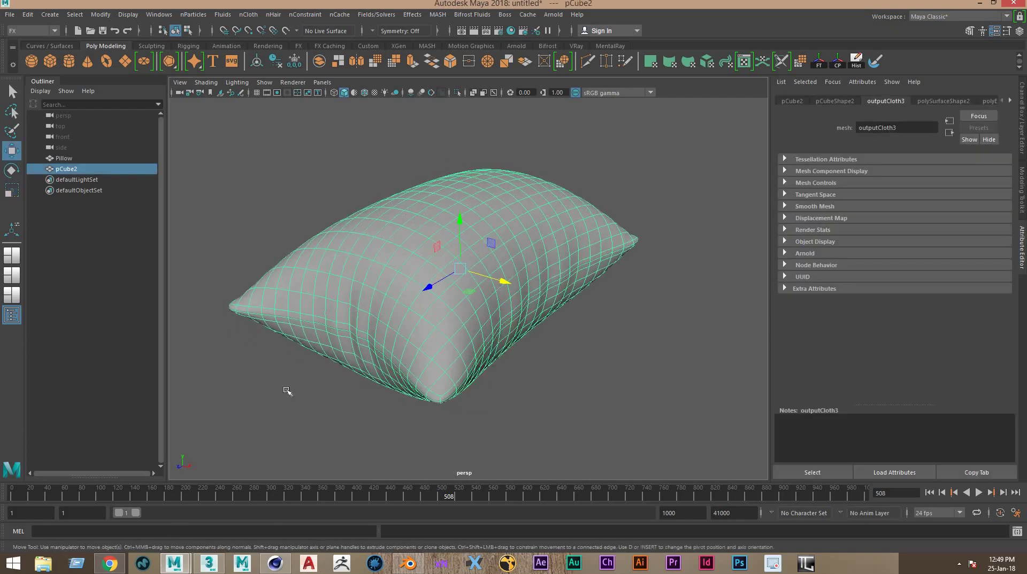
left_click(209, 562)
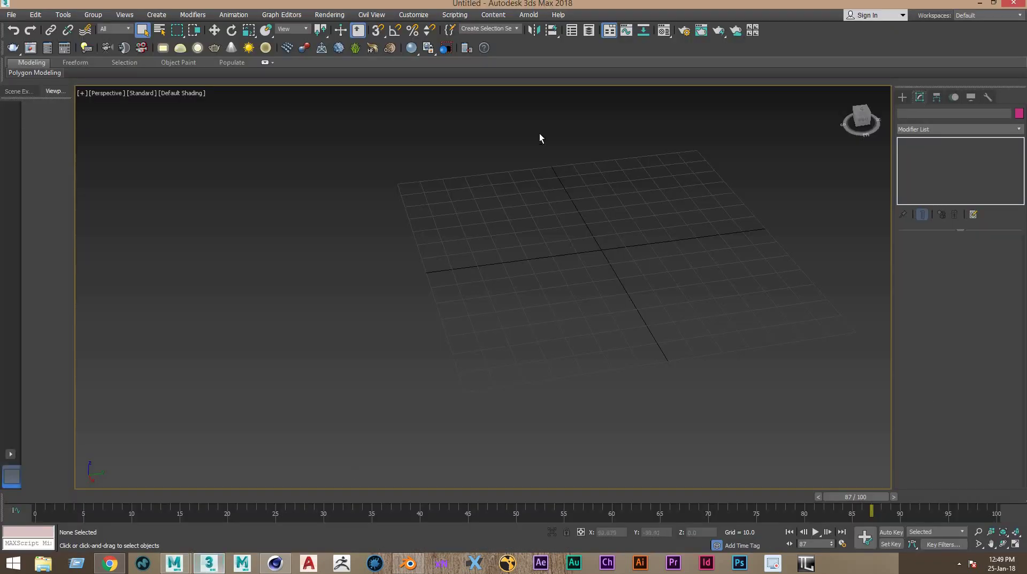
Create a Box001 with 20×20 length and width segments on the grid
middle_click_drag(422, 274, 592, 246, "alt")
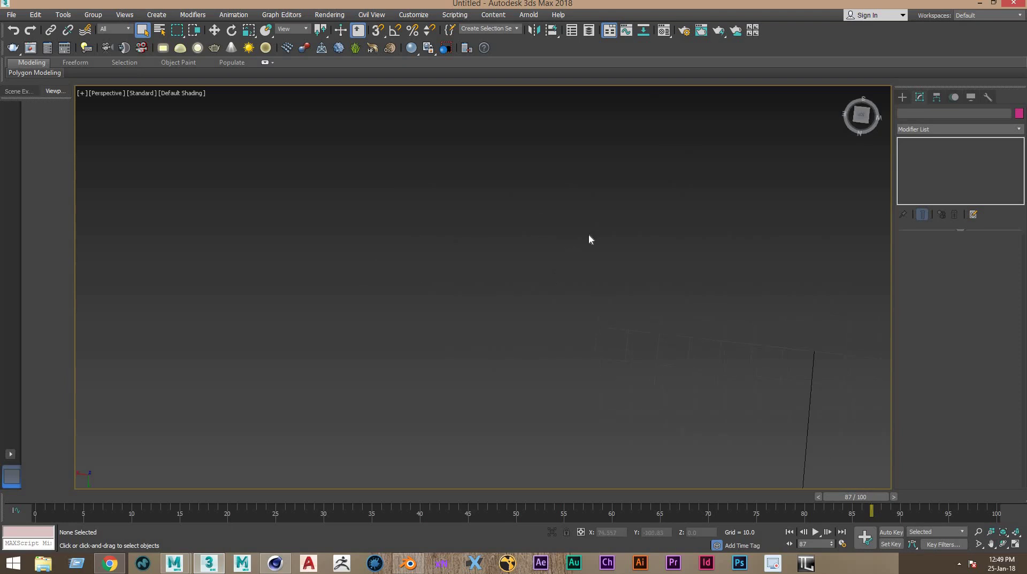
key("shift+z")
middle_click_drag(498, 297, 257, 123, "alt")
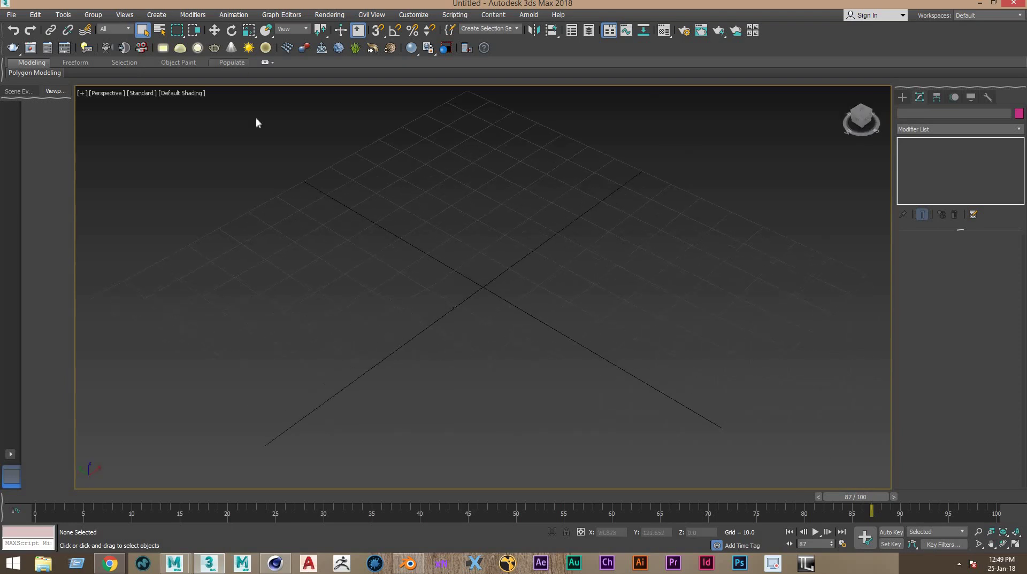
left_click(902, 97)
left_click(937, 162)
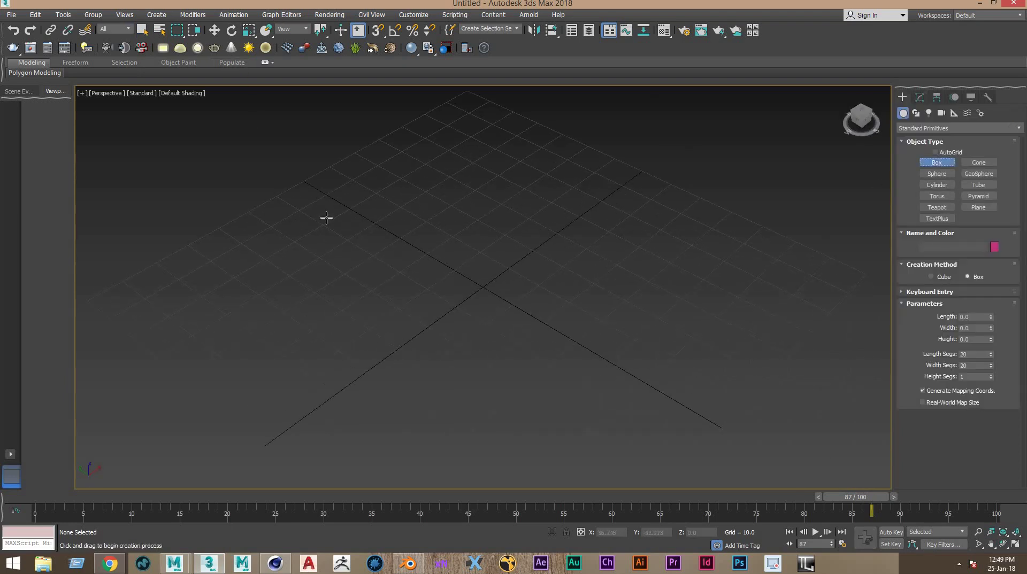
left_click_drag(326, 216, 389, 298)
left_click_drag(471, 336, 381, 399)
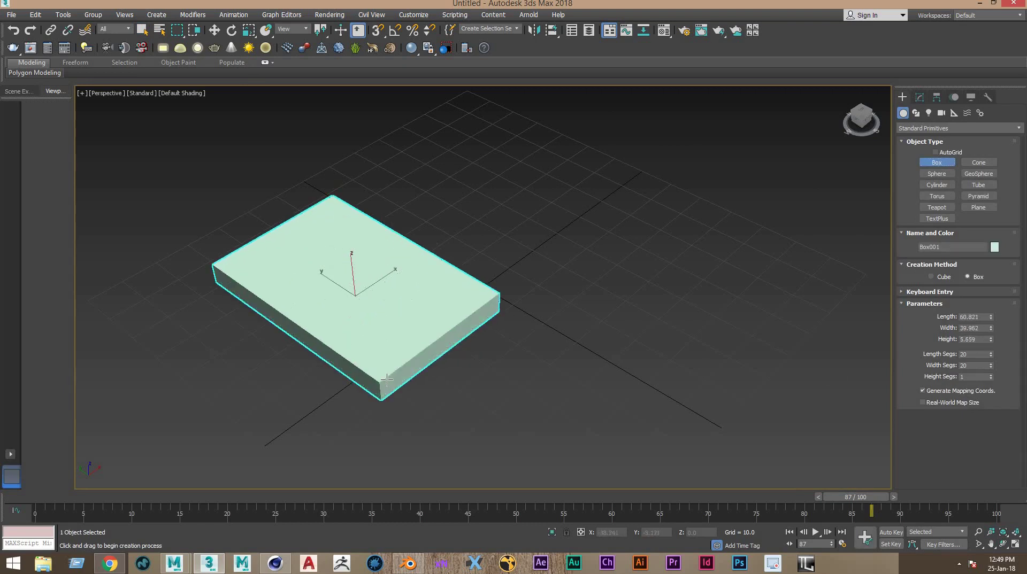
left_click(288, 336)
In the four-view layout, scale the box down in Z to a thin slab, about 22%
key("w")
key("alt+w")
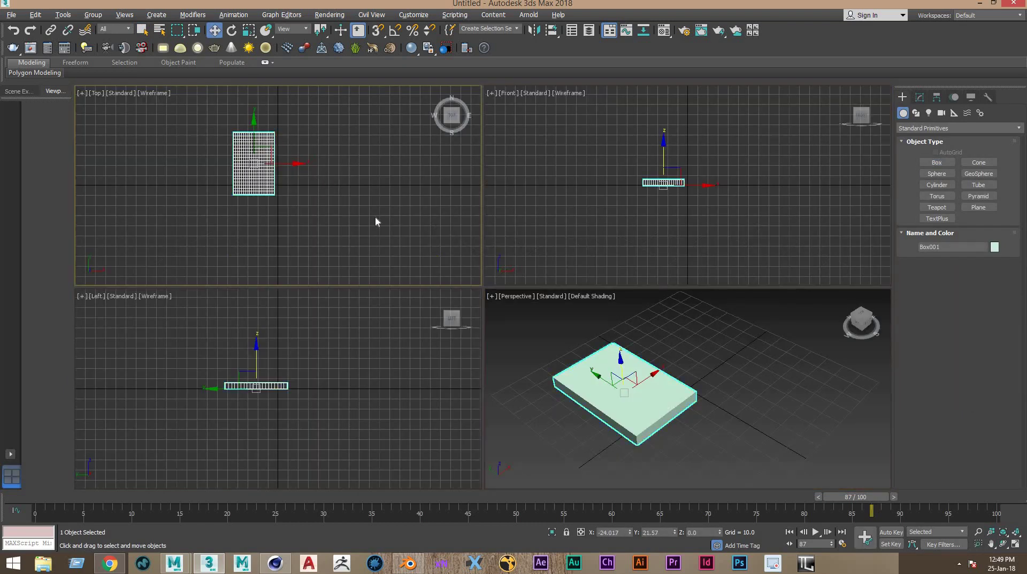
key("alt+w")
key("alt+w")
left_click(630, 385)
key("r")
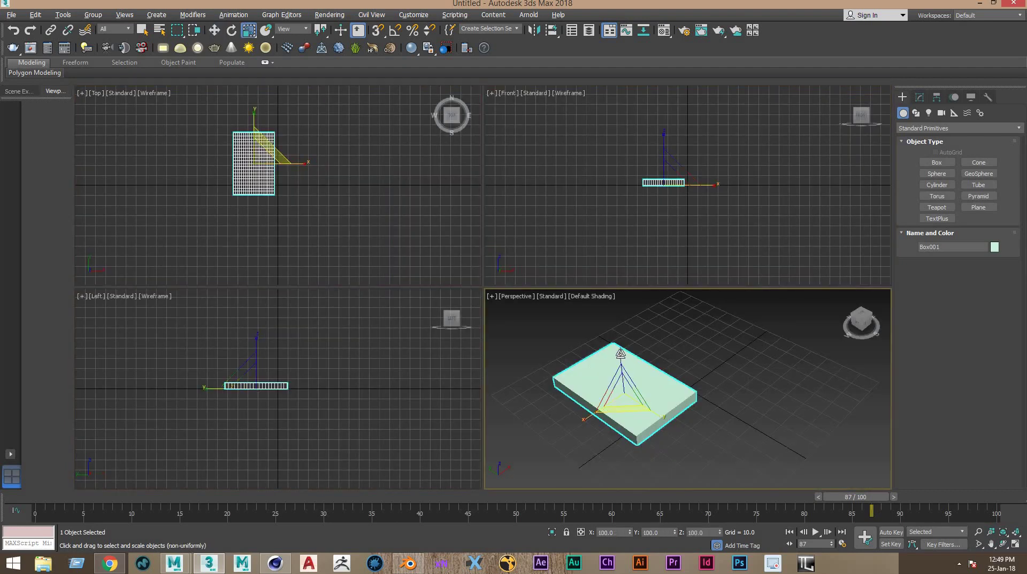
left_click_drag(624, 372, 639, 465)
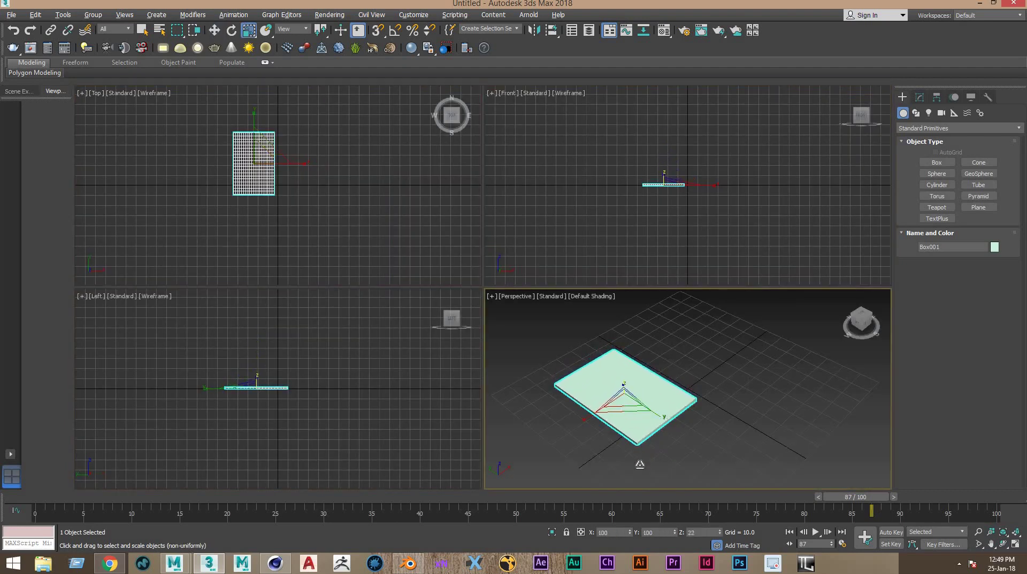
Add a Cloth modifier to Box001 from the Modifier List
key("w")
left_click(663, 185)
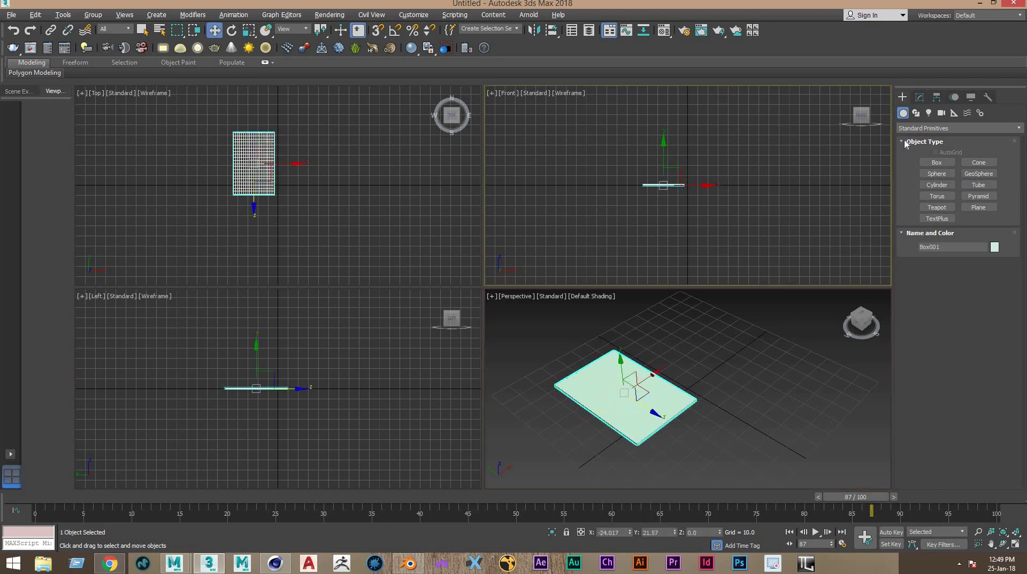
left_click(919, 97)
left_click(922, 129)
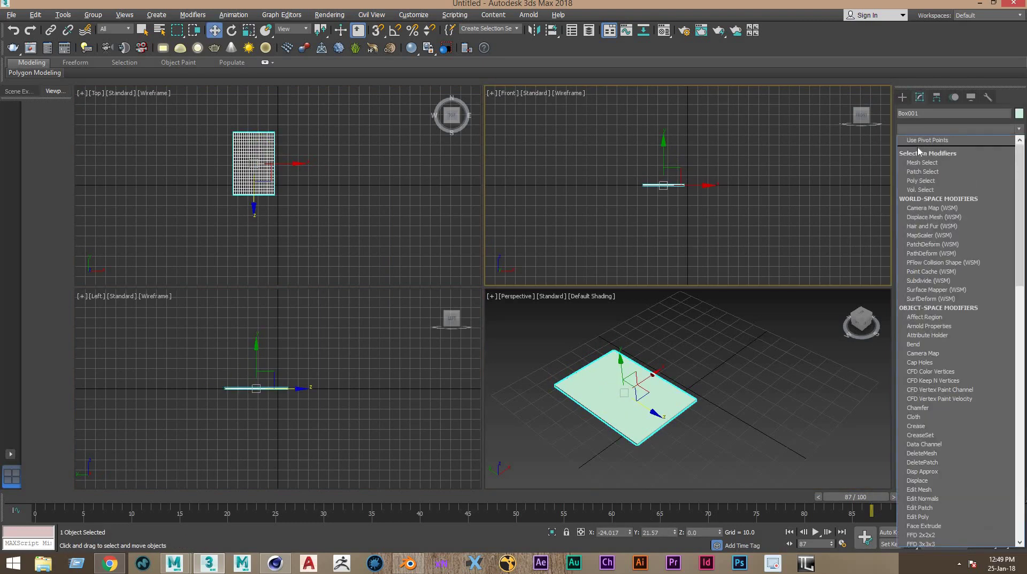
scroll(918, 152, "down", 2)
scroll(918, 151, "down", 4)
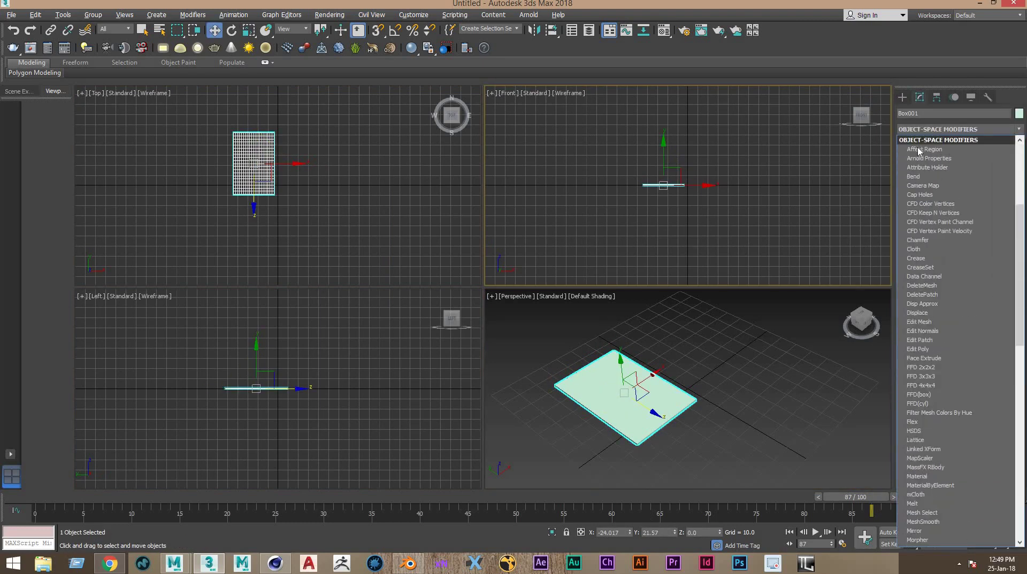
scroll(918, 152, "down", 4)
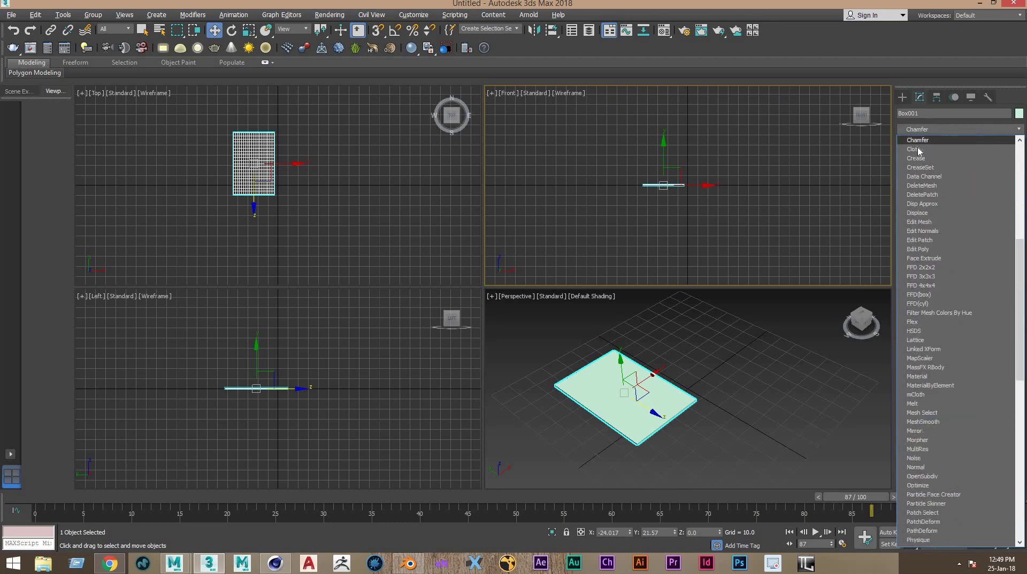
left_click(915, 149)
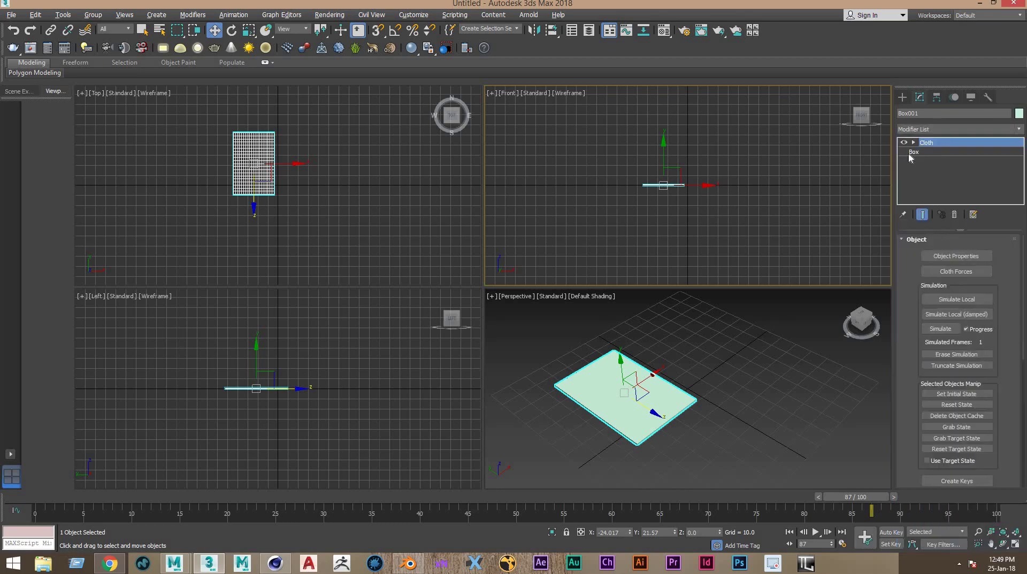
In Object Properties, set Box001 as a cloth object with pressure 1.0
left_click(956, 257)
left_click(406, 132)
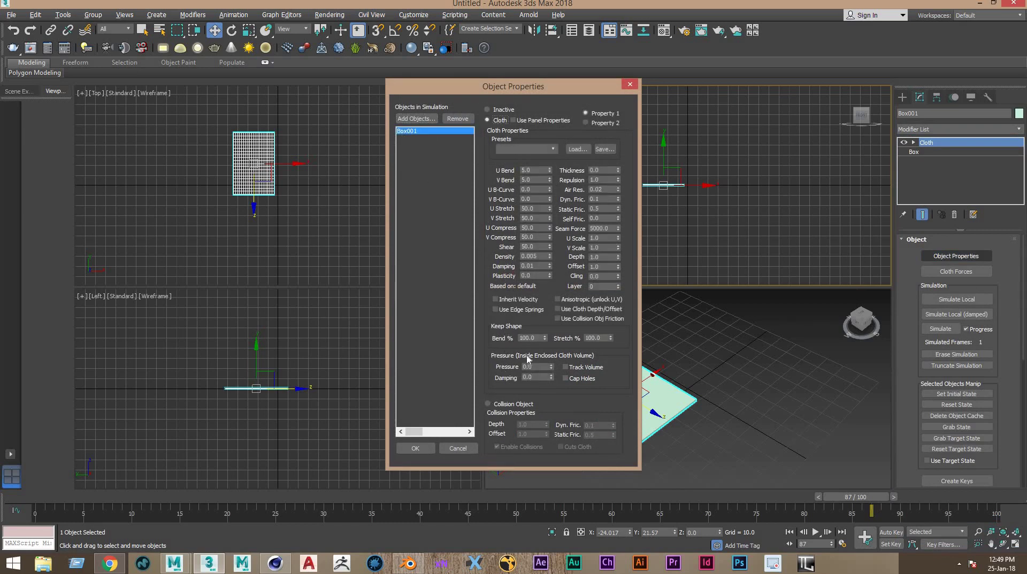
key("Tab")
left_click(415, 448)
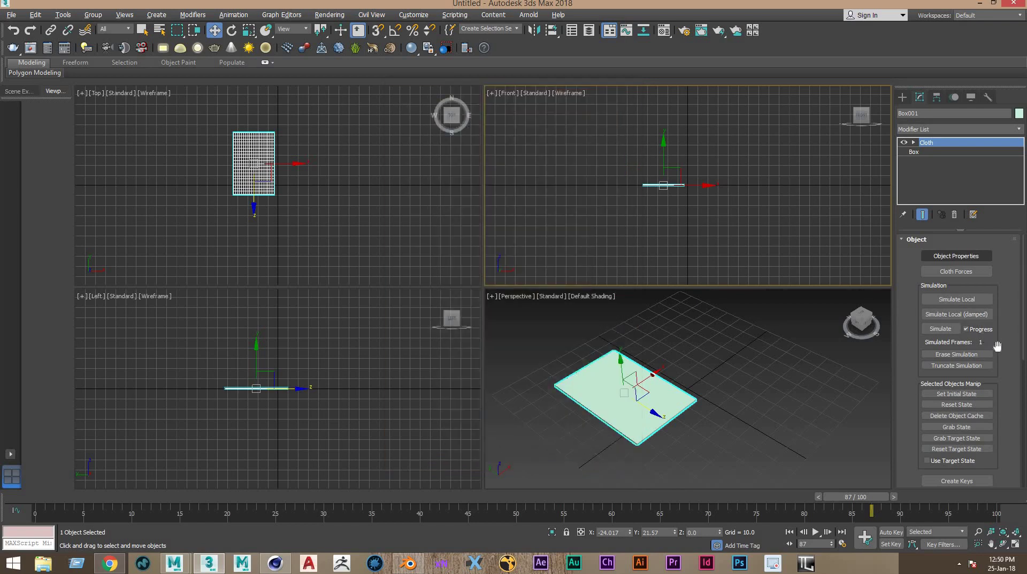
Toggle Gravity in Cloth Simulation Parameters and run Simulate to puff the box up
left_click_drag(997, 348, 997, 22)
scroll(952, 322, "down", 2)
left_click(959, 334)
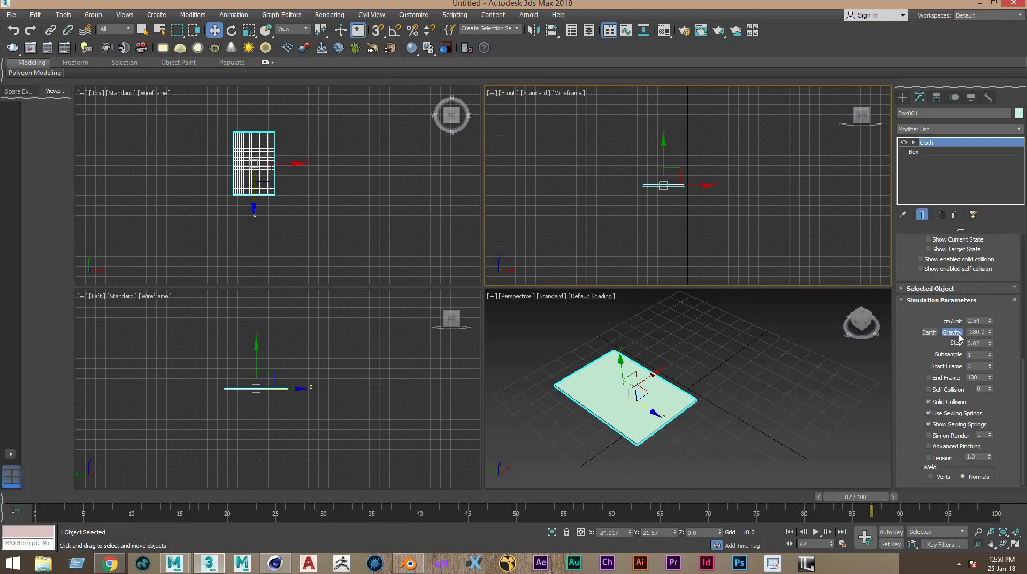
scroll(944, 293, "up", 3)
scroll(936, 278, "up", 2)
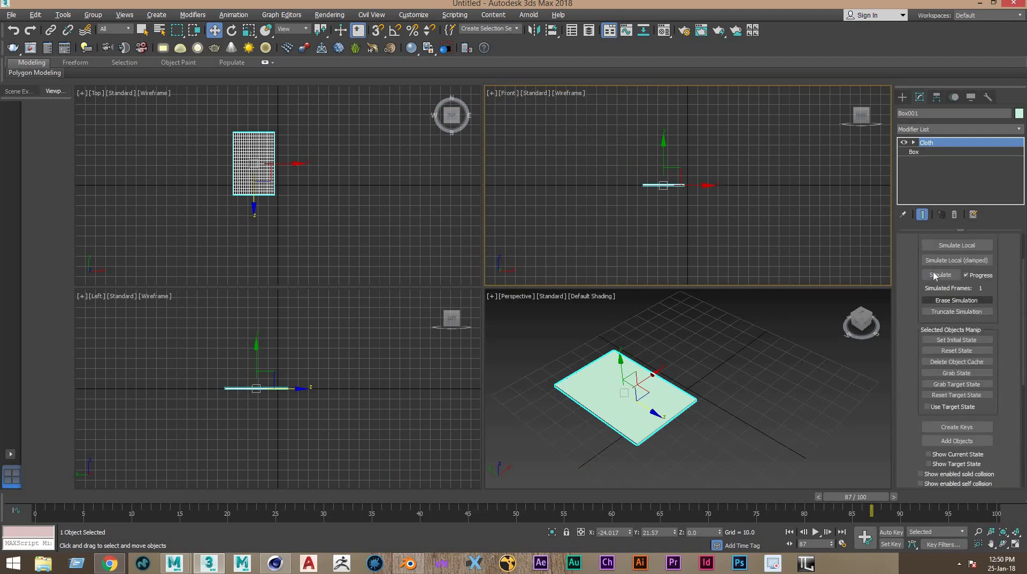
scroll(935, 276, "up", 3)
left_click(935, 330)
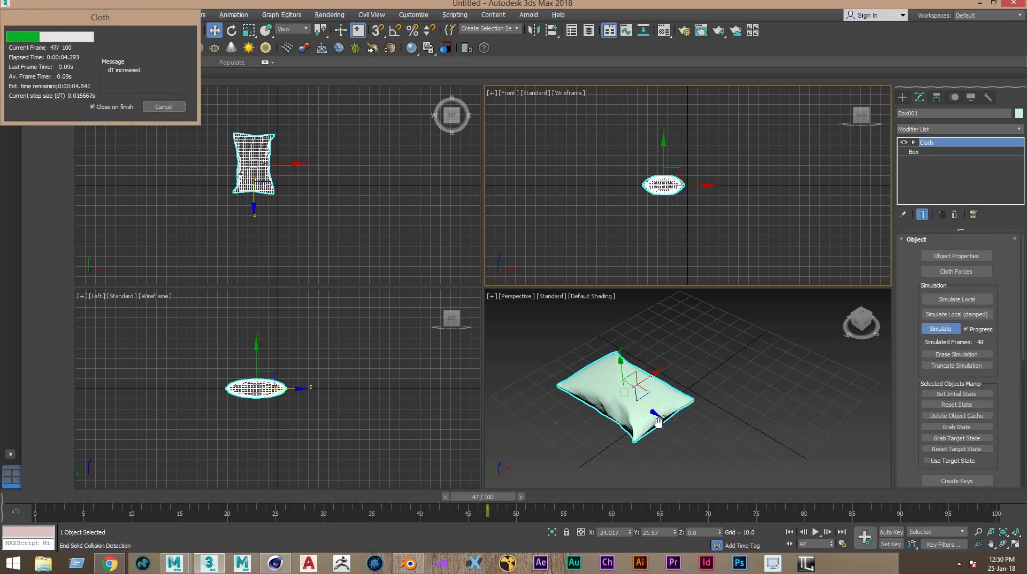
Stop the cloth simulation at frame 63
key("Escape")
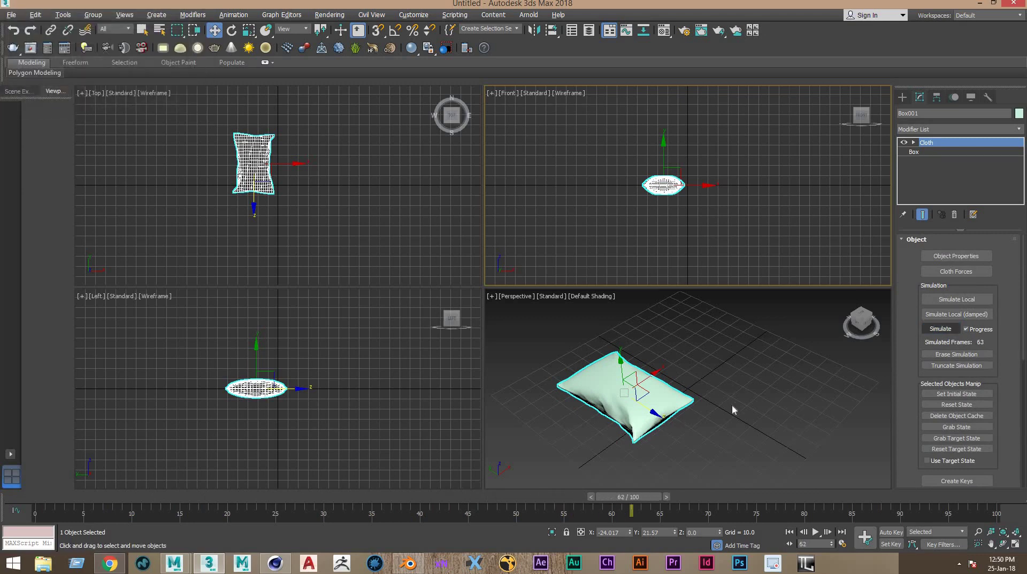
scroll(696, 417, "up", 2)
scroll(687, 423, "up", 3)
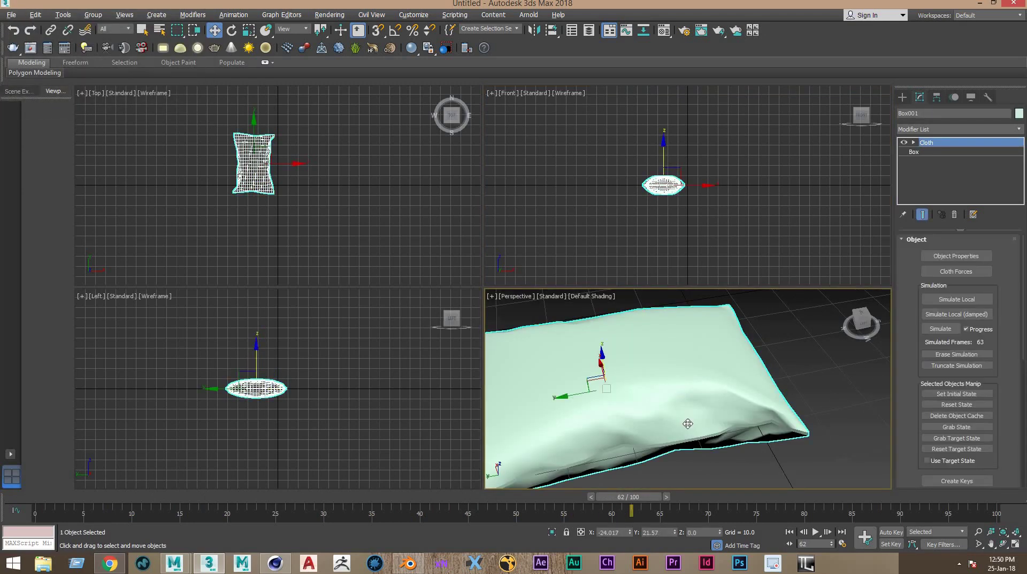
Maximize the Perspective view, orbit around the pillow, and turn on Edged Faces
key("alt+w")
mouse_move(680, 414)
middle_mouse_down("alt")
mouse_move(773, 378)
mouse_move(593, 316)
mouse_move(707, 329)
mouse_move(706, 383)
middle_mouse_up("alt")
scroll(678, 300, "up", 4)
scroll(666, 284, "down", 5)
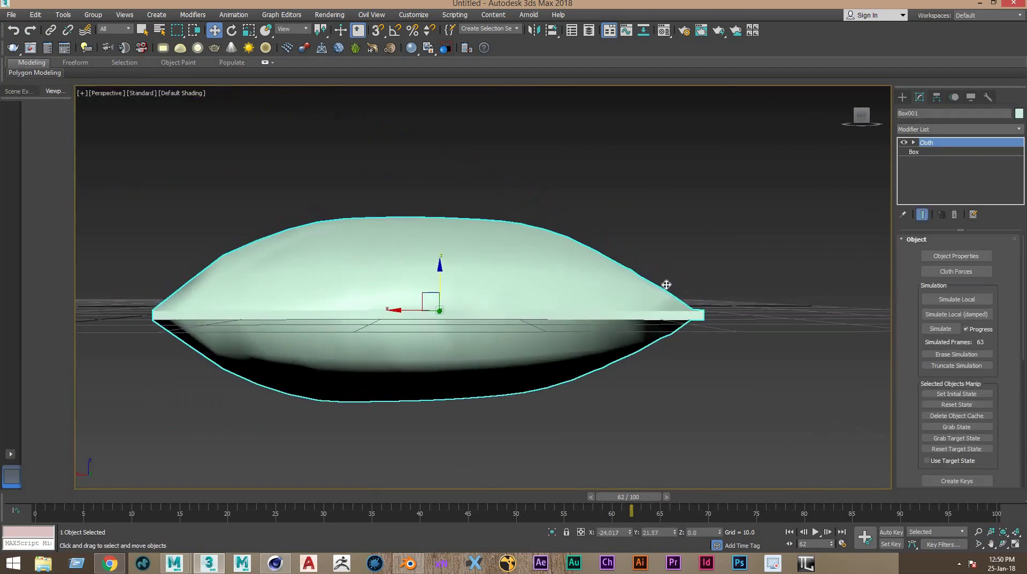
mouse_move(665, 284)
middle_mouse_down("alt")
mouse_move(673, 337)
mouse_move(600, 326)
mouse_move(672, 287)
middle_mouse_up("alt")
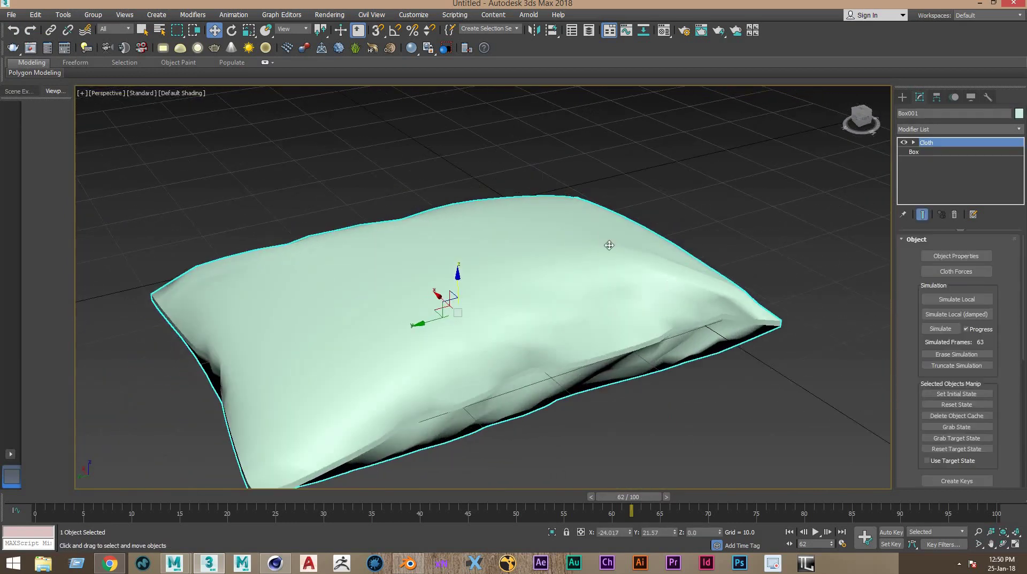
key("F4")
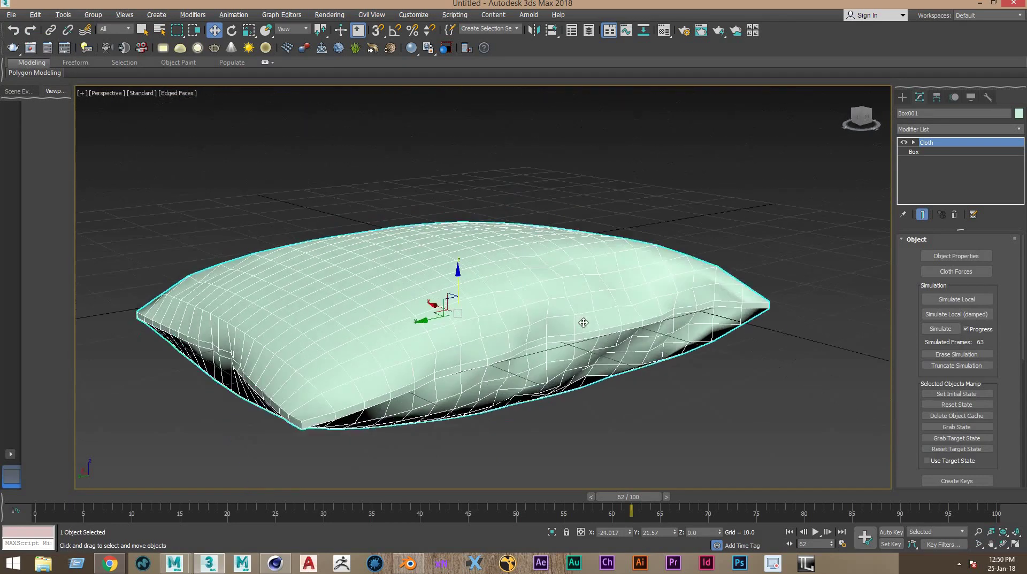
Convert the simulated pillow to an Editable Poly
middle_click_drag(558, 355, 444, 191, "alt")
key("y")
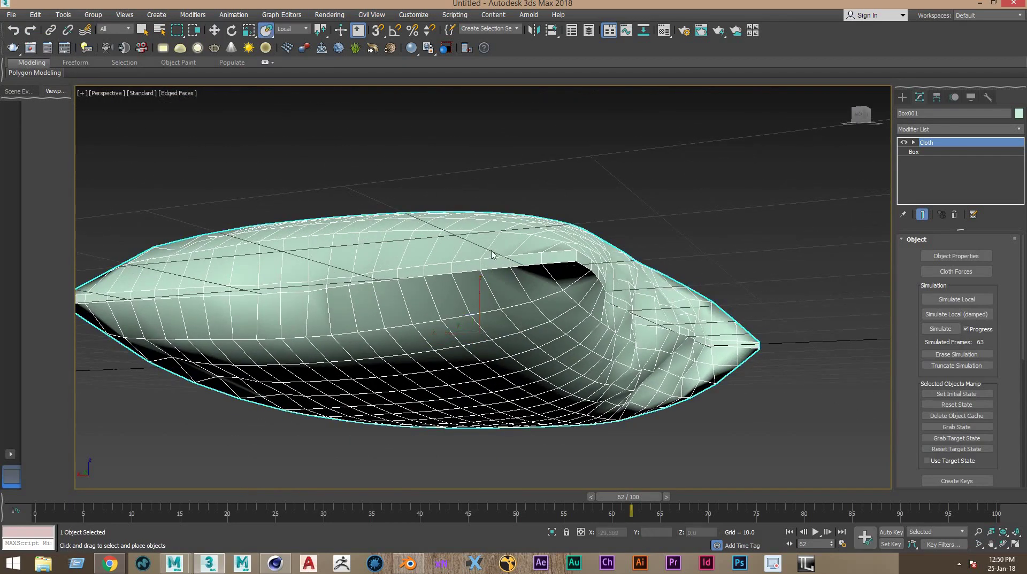
right_click(490, 249)
mouse_move(543, 359)
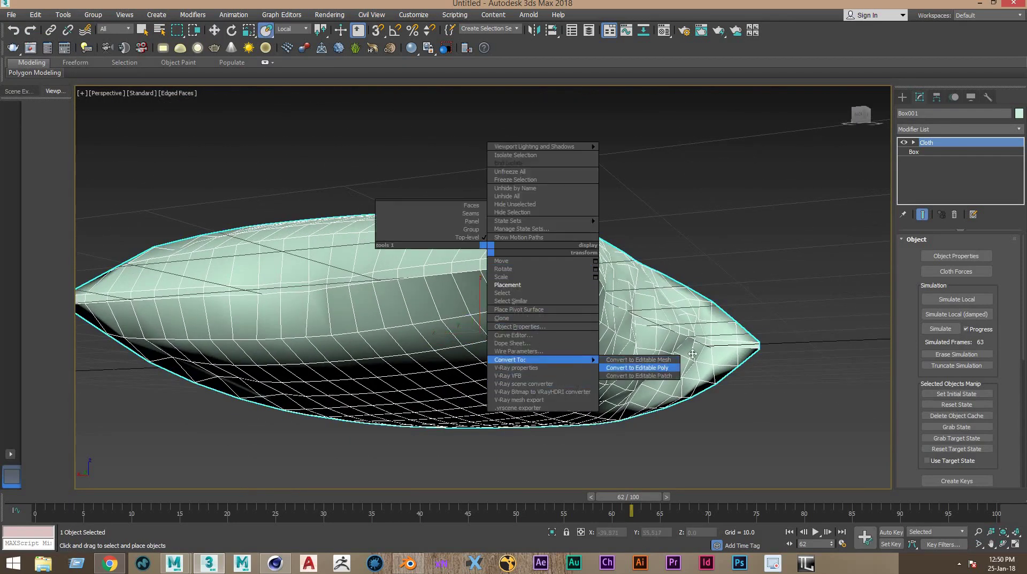
left_click(642, 368)
Toggle edge sub-object mode to inspect the pillow's edges, reselecting the mesh
key("2")
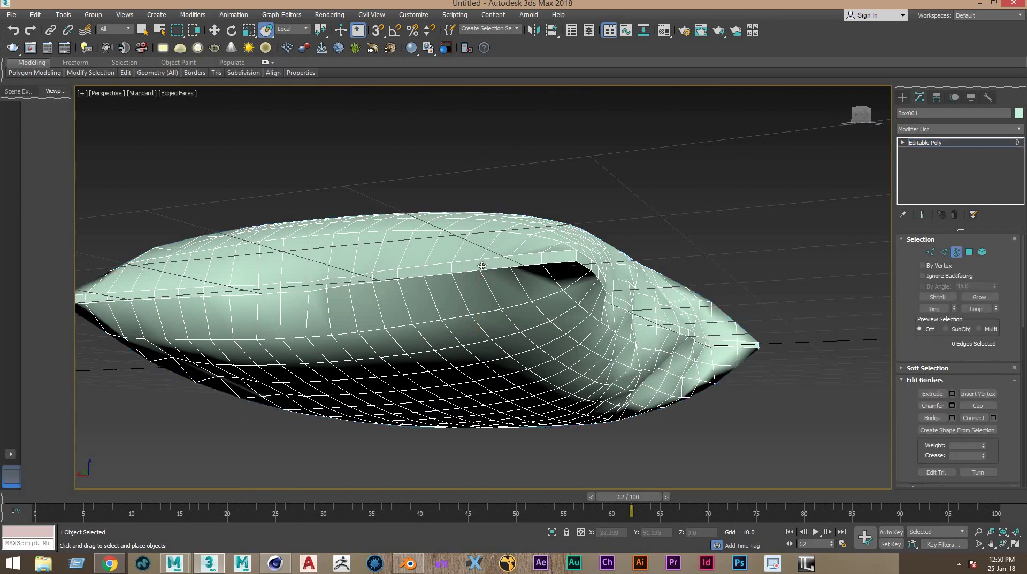
key("2")
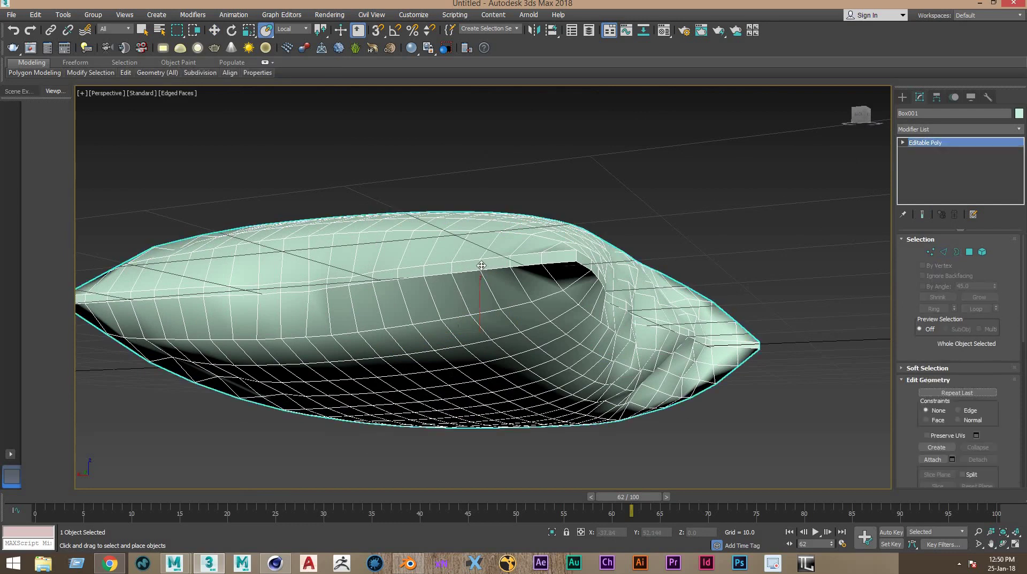
key("2")
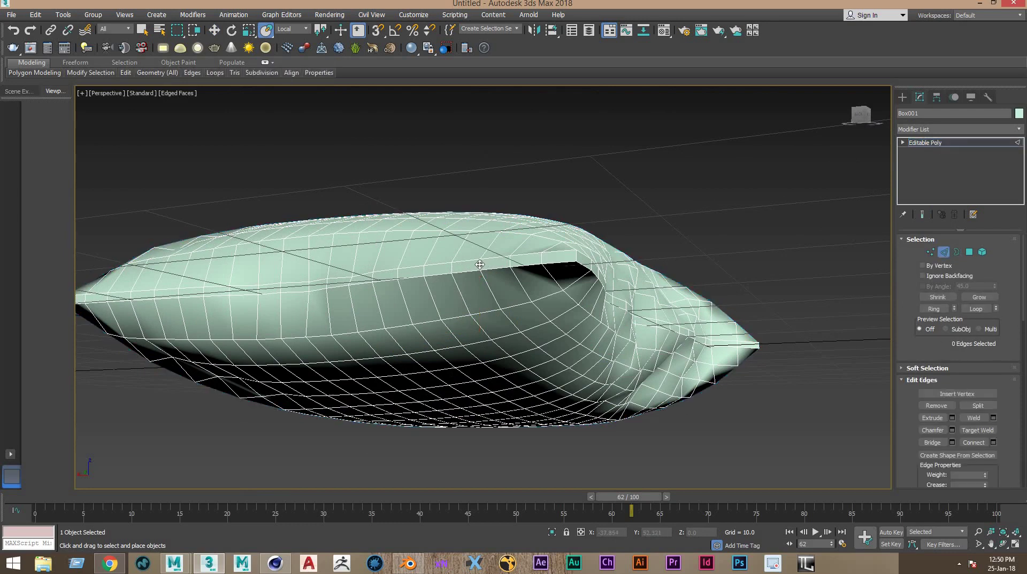
key("2")
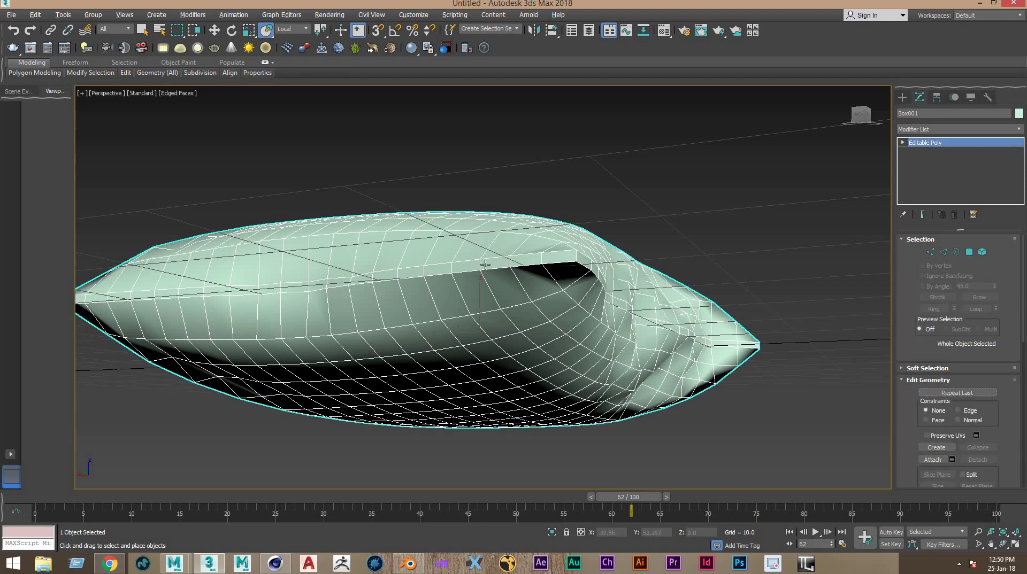
key("ctrl+d")
left_click(563, 255)
key("2")
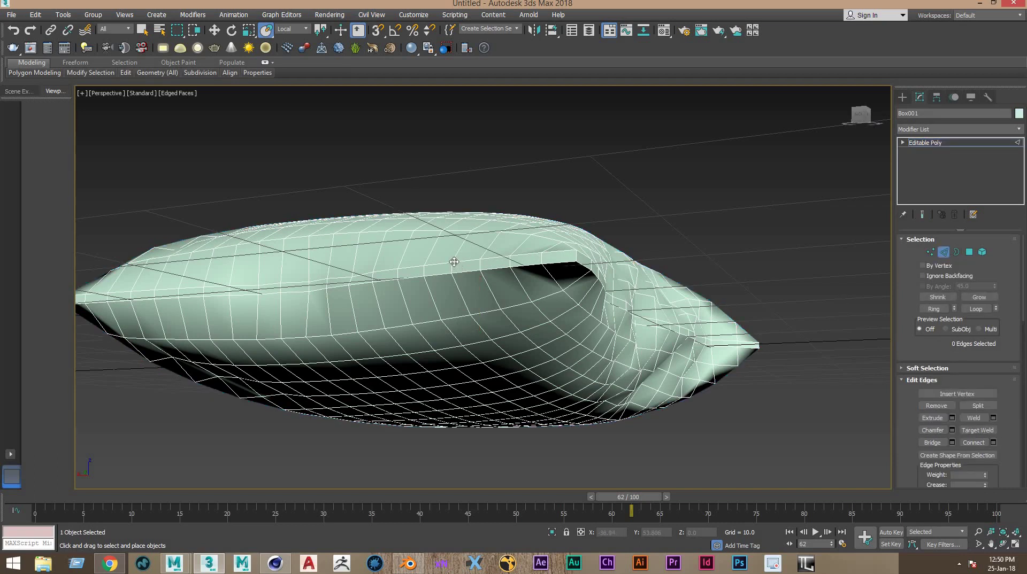
Reselect the pillow and convert it to Editable Poly again
middle_click_drag(494, 255, 483, 309, "alt")
key("ctrl+d")
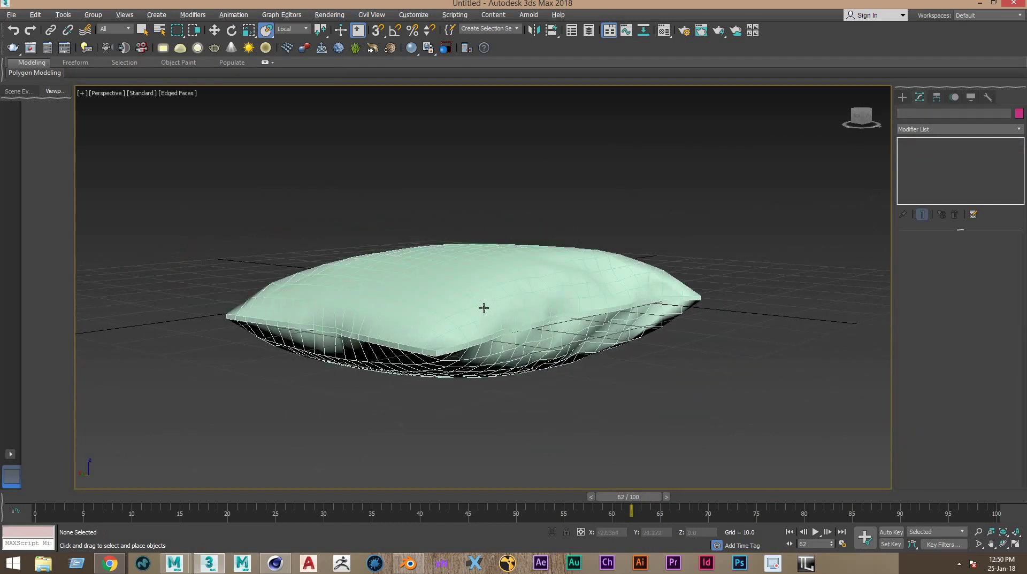
scroll(483, 304, "up", 2)
left_click(482, 295)
scroll(479, 298, "up", 3)
scroll(512, 289, "up", 3)
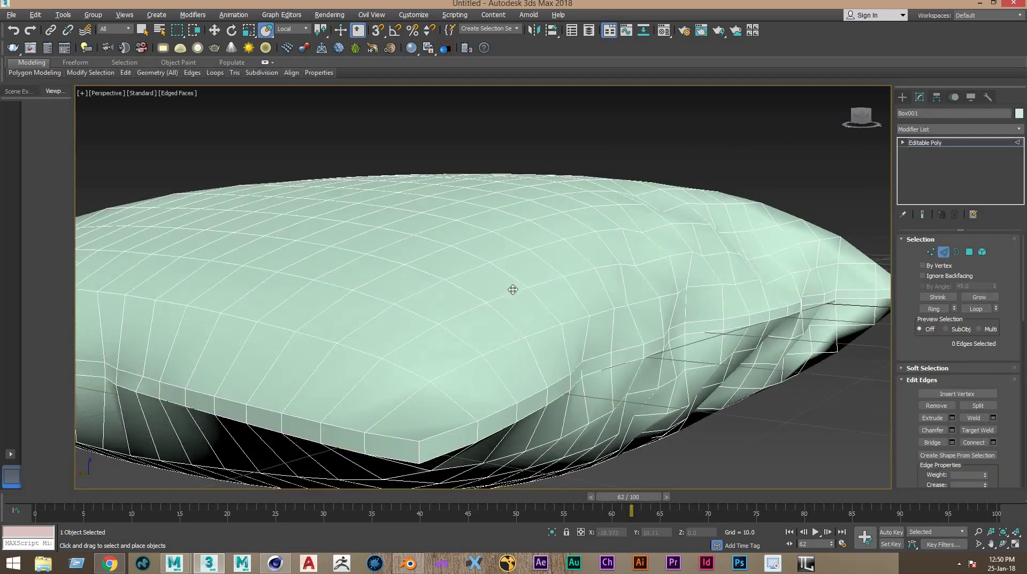
middle_click_drag(512, 289, 663, 229, "alt")
right_click(661, 228)
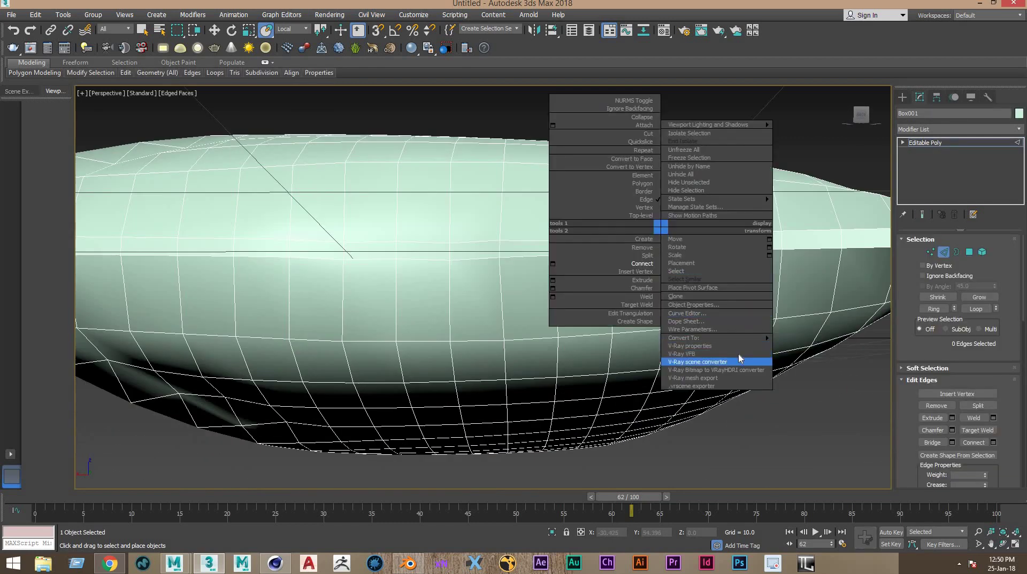
left_click(813, 346)
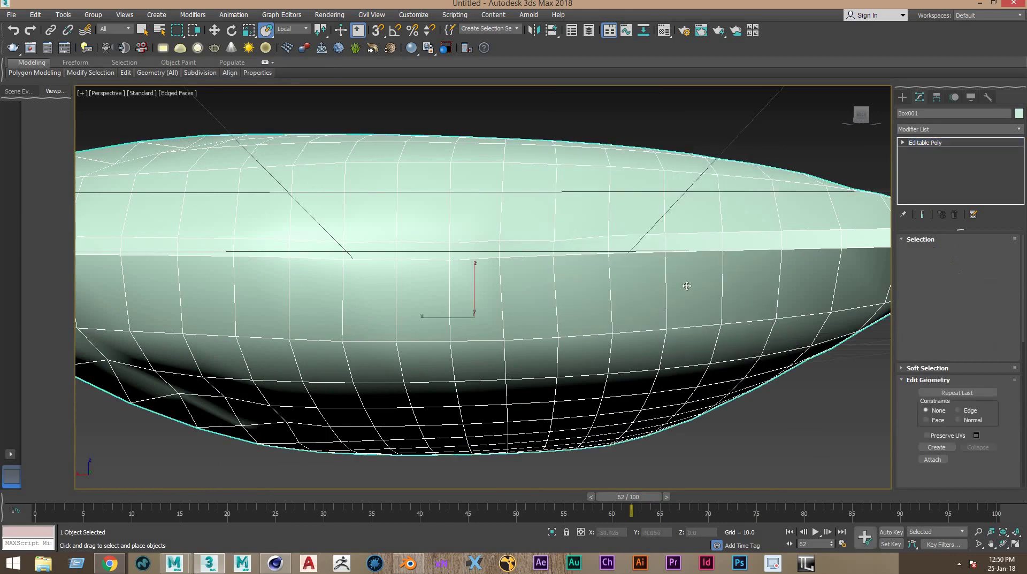
mouse_move(672, 259)
middle_mouse_down("alt")
mouse_move(602, 326)
mouse_move(695, 278)
middle_mouse_up("alt")
Add a TurboSmooth modifier at 1 iteration to the pillow
left_click(957, 129)
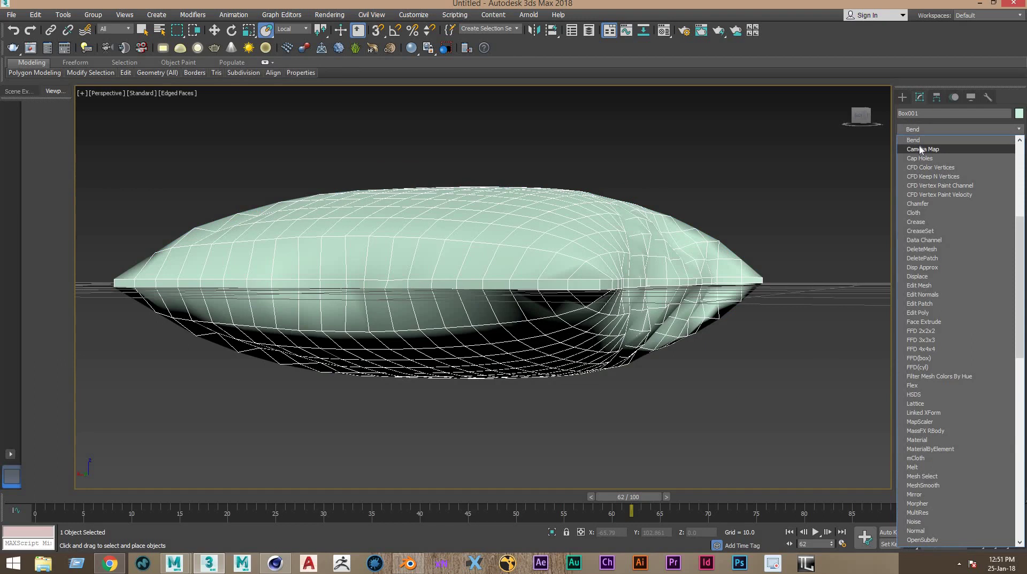
left_click(787, 228)
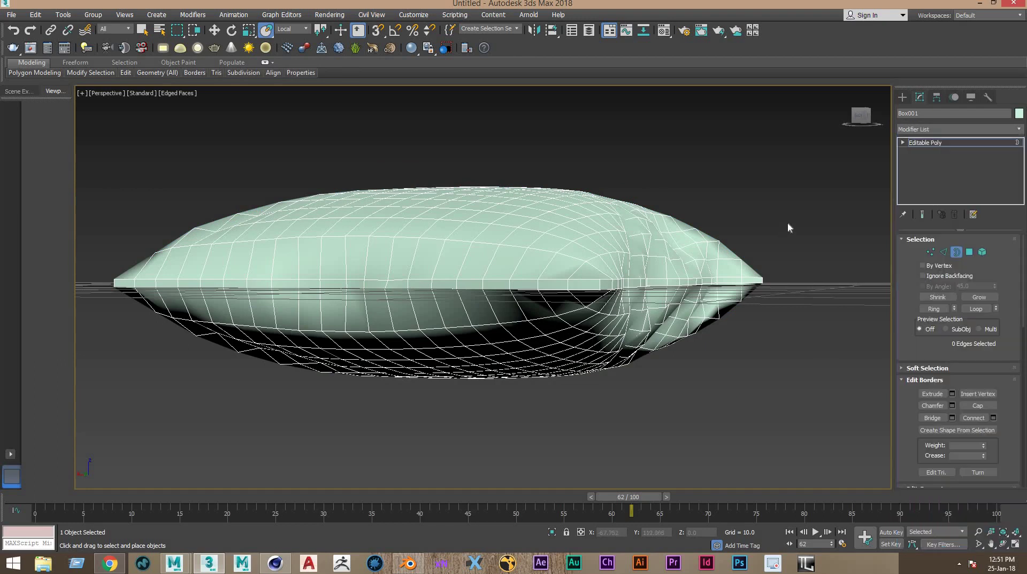
left_click(920, 131)
key("t")
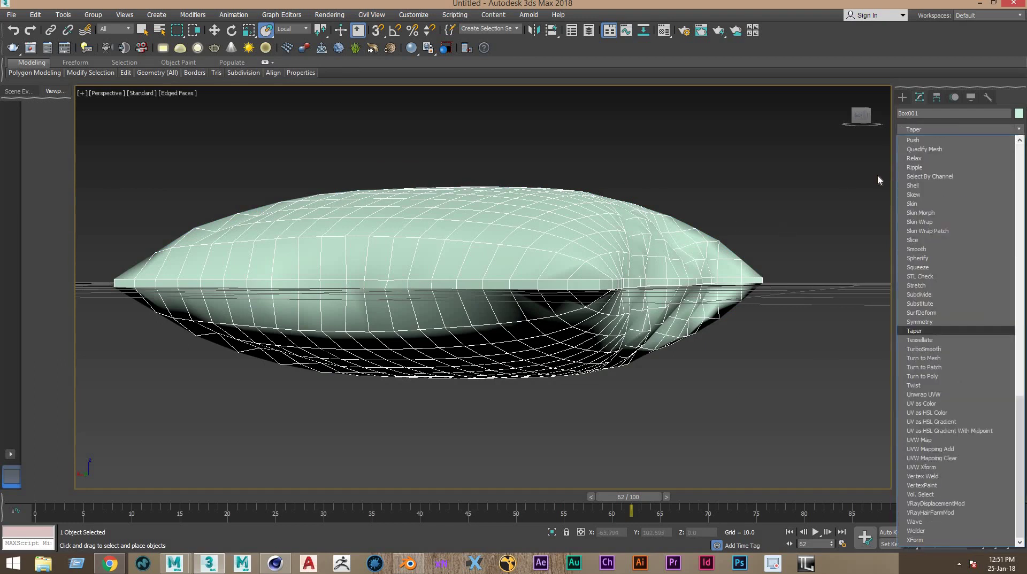
left_click(941, 348)
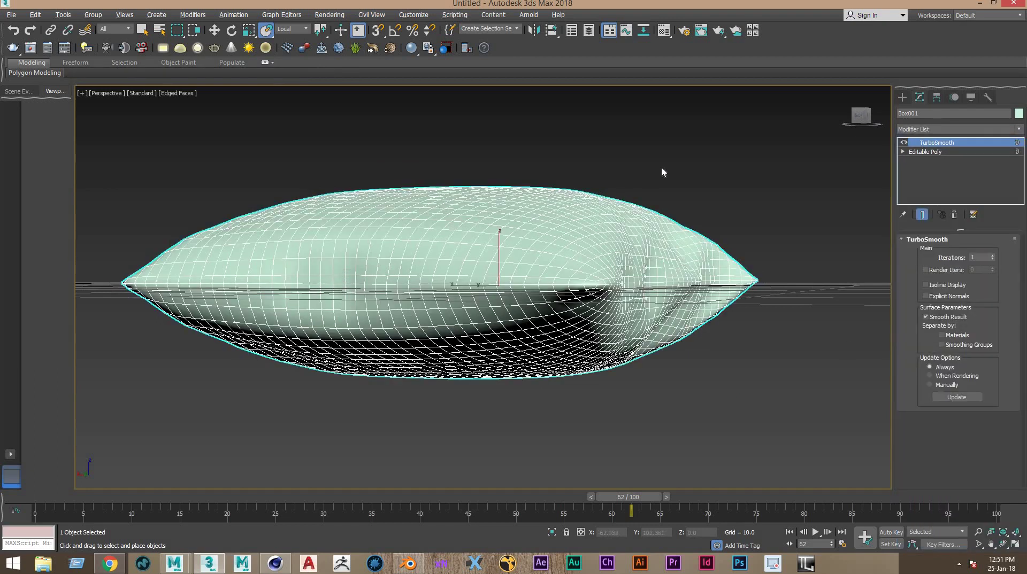
Hide edged faces, review the smoothed pillow, then switch to Cinema 4D
middle_click_drag(698, 227, 710, 174, "alt")
left_click(710, 174)
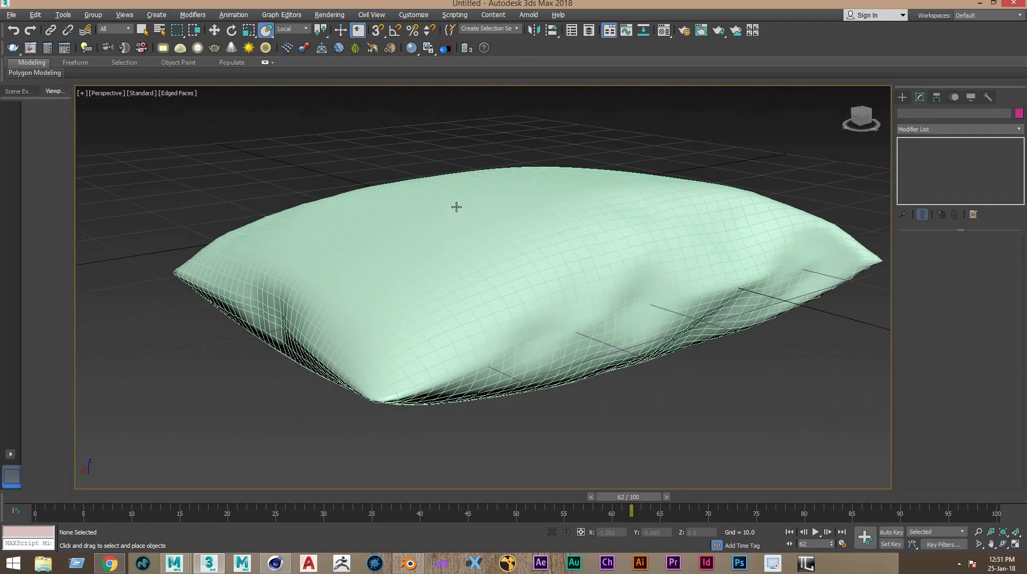
key("F4")
scroll(745, 339, "down", 5)
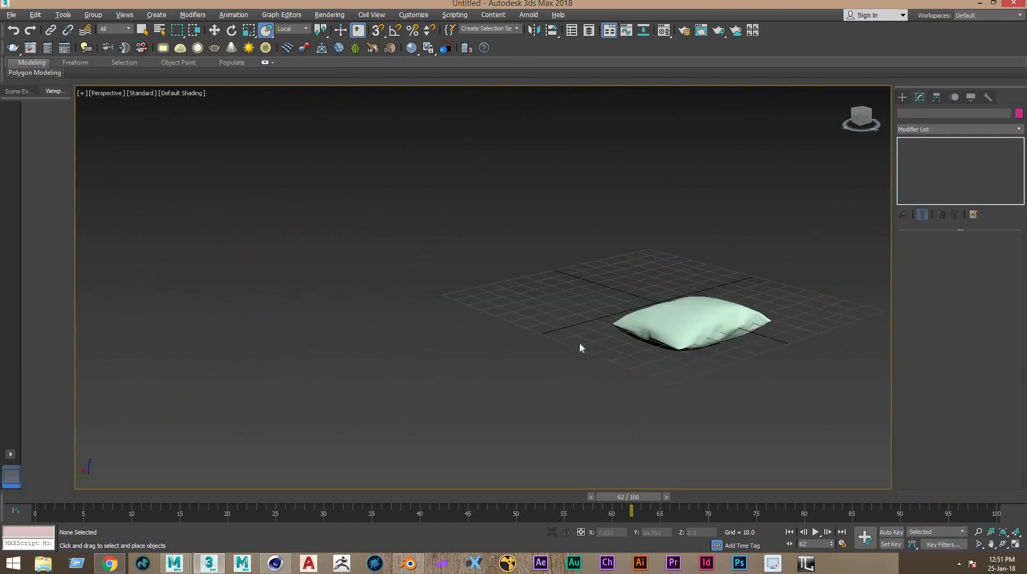
middle_click_drag(580, 346, 461, 261)
scroll(461, 261, "up", 5)
scroll(451, 257, "down", 3)
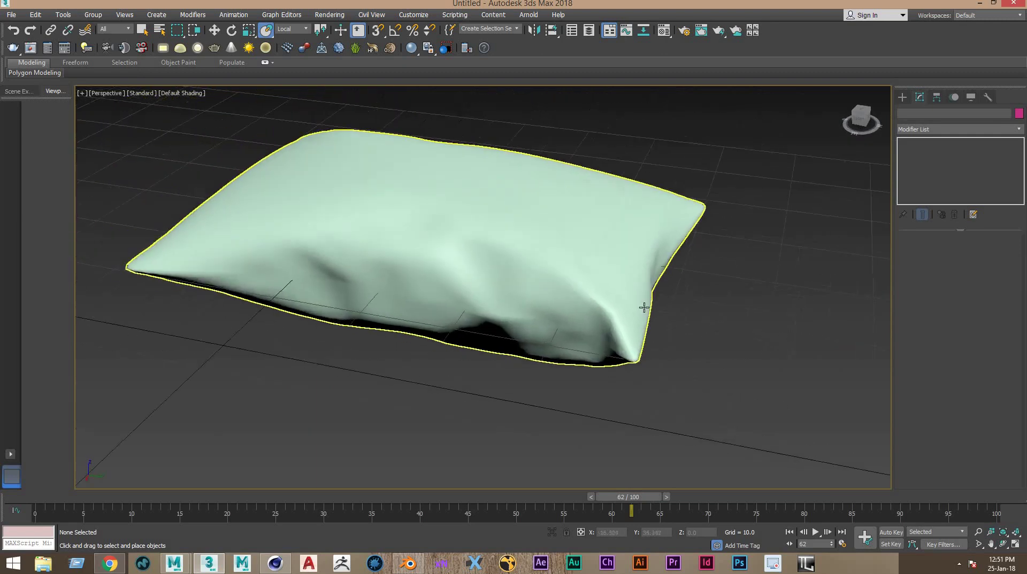
left_click(587, 323)
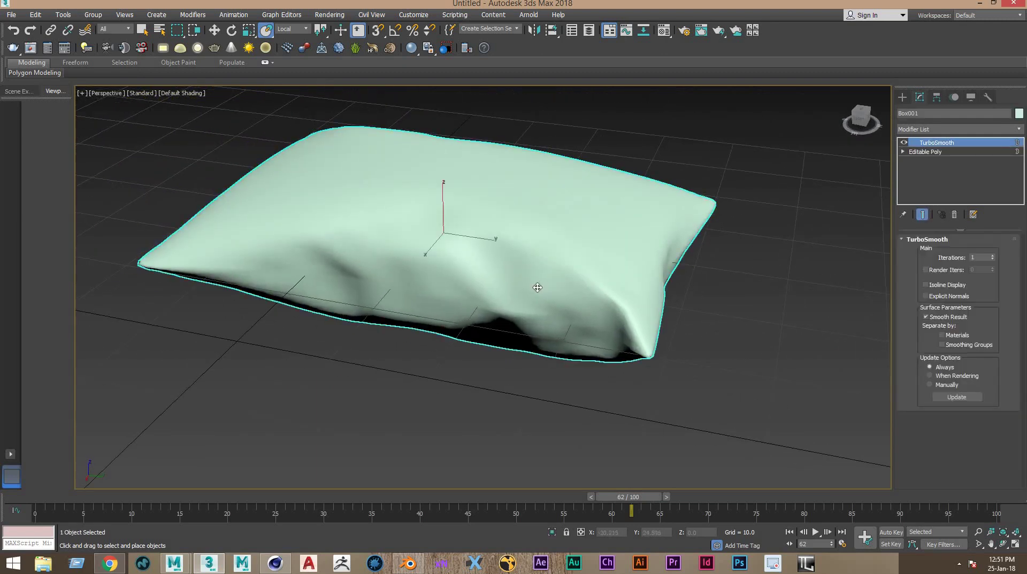
left_click(276, 563)
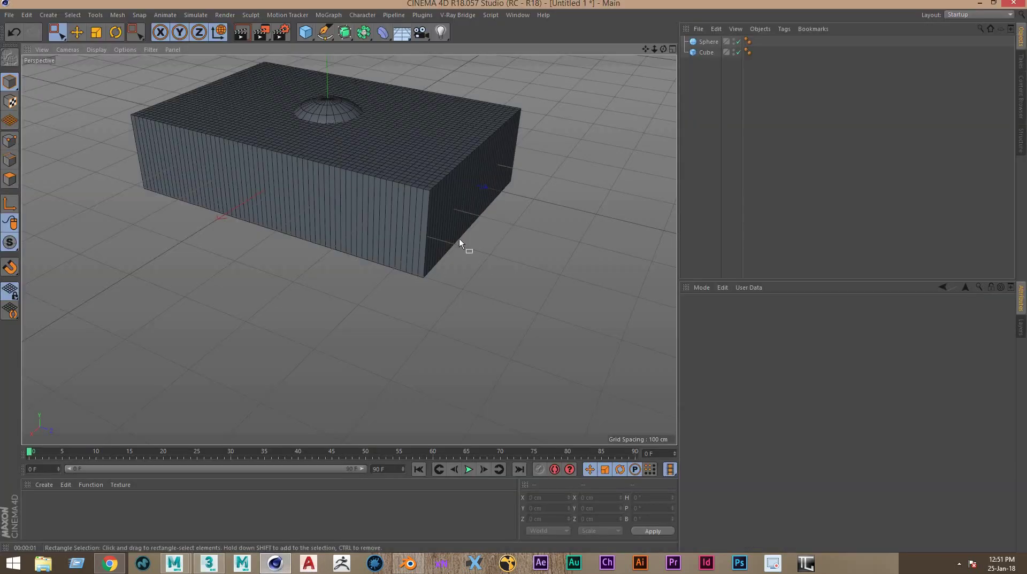
Set the 400 × 150 × 600 cm cube to 40 × 1 × 60 segments, then select the sphere
left_click(457, 241)
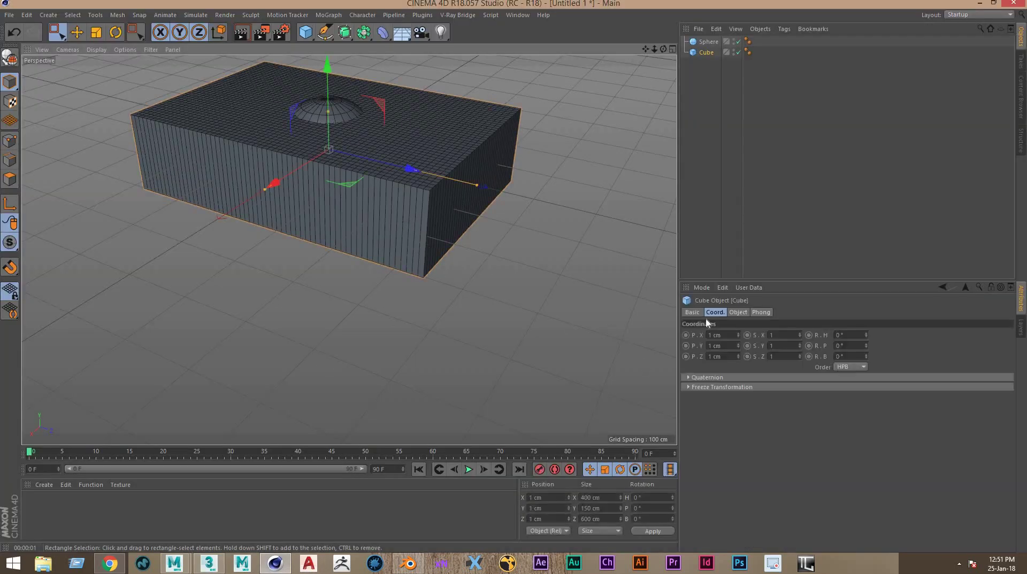
left_click(737, 314)
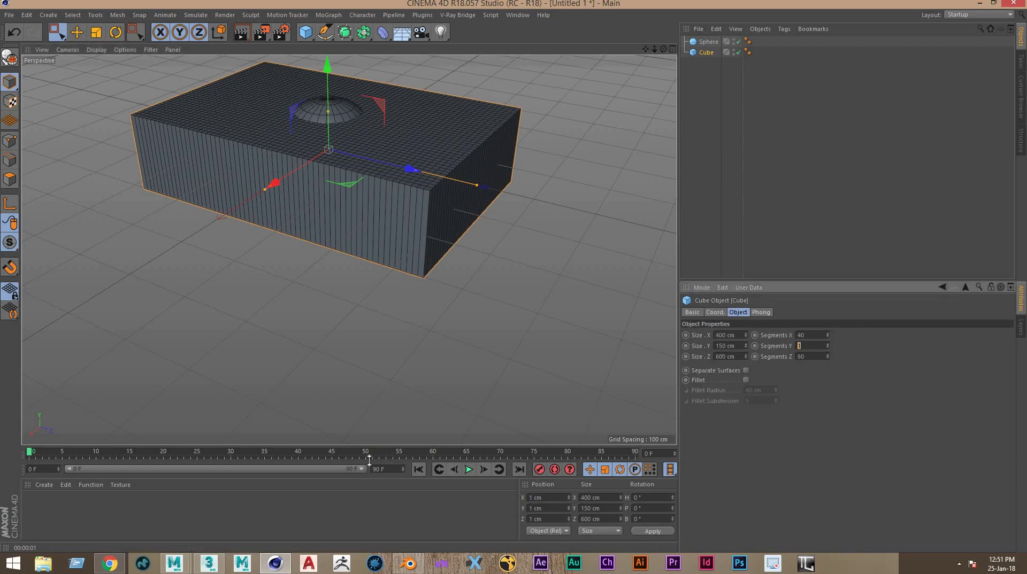
key("Return")
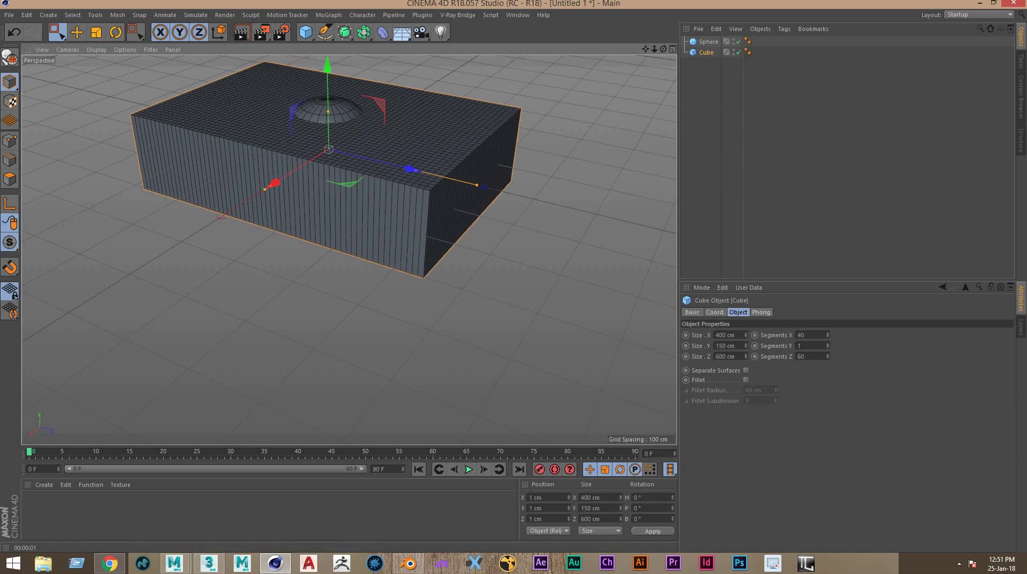
left_click(715, 312)
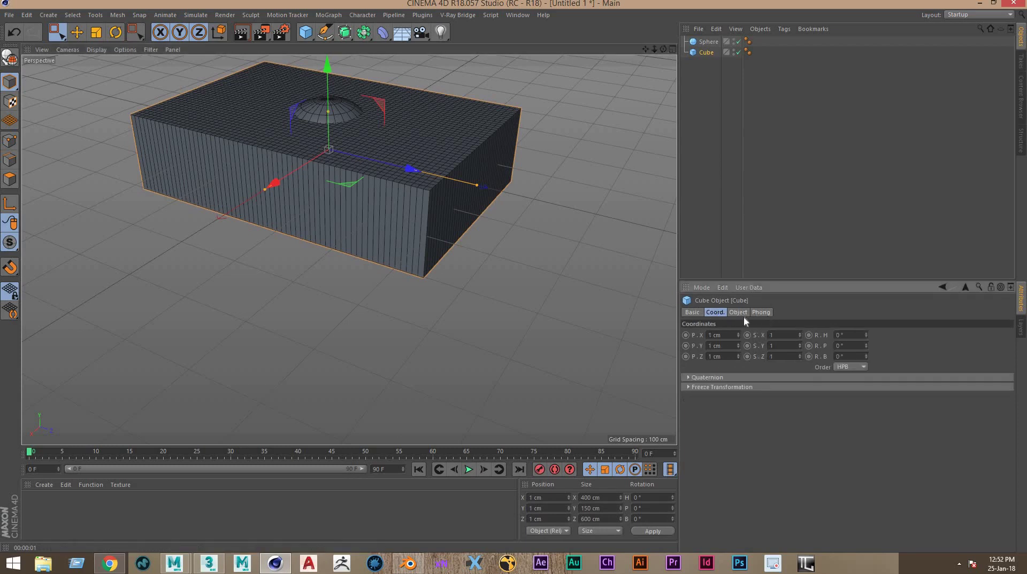
left_click(455, 294)
left_click(332, 109)
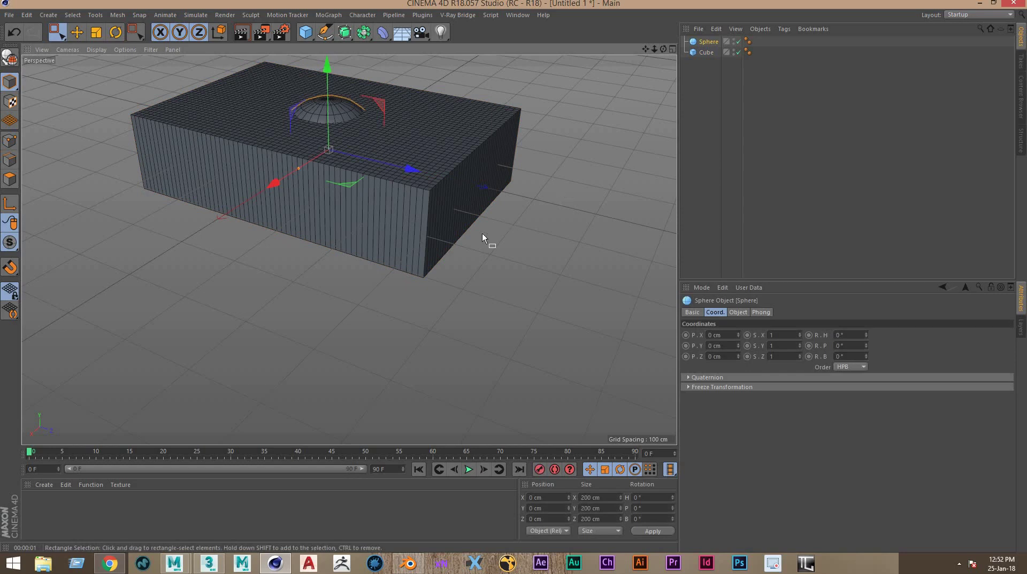
Scale the sphere to 1.72 × 0.6 × 2.73, about 344 × 120 × 546 cm
middle_click(532, 220)
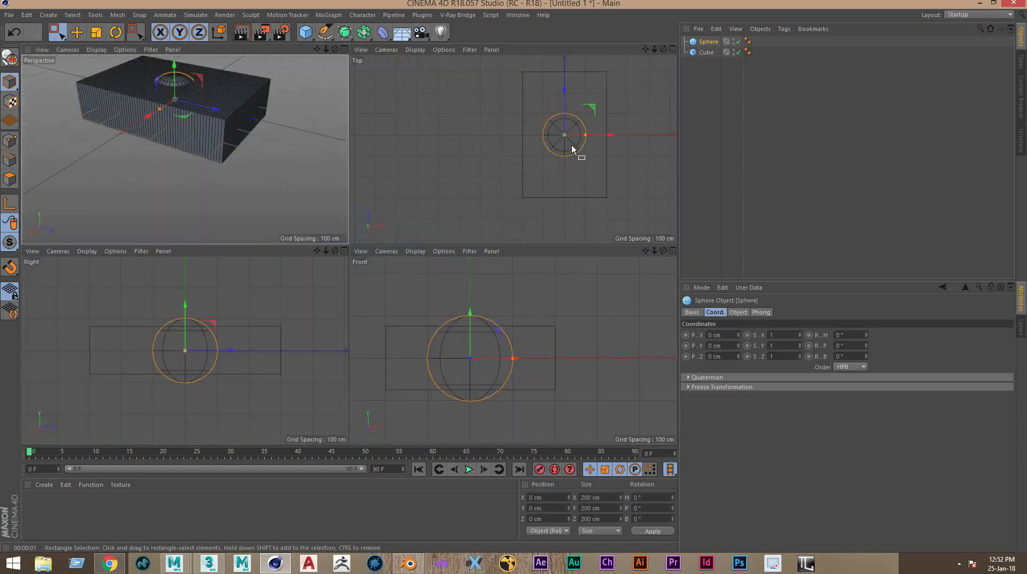
middle_click(571, 146)
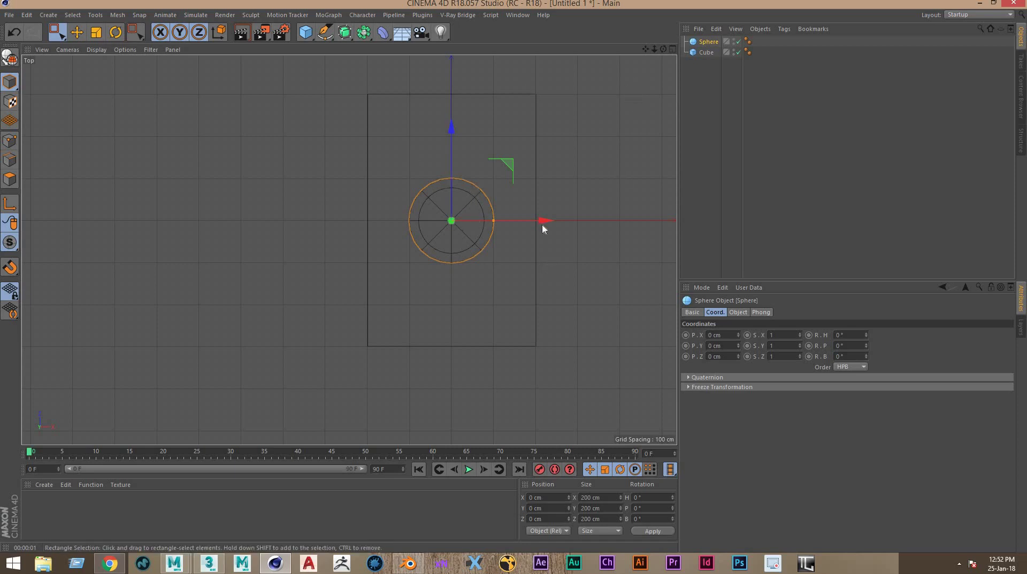
mouse_move(800, 333)
left_mouse_down()
mouse_move(800, 316)
mouse_move(801, 444)
left_mouse_up()
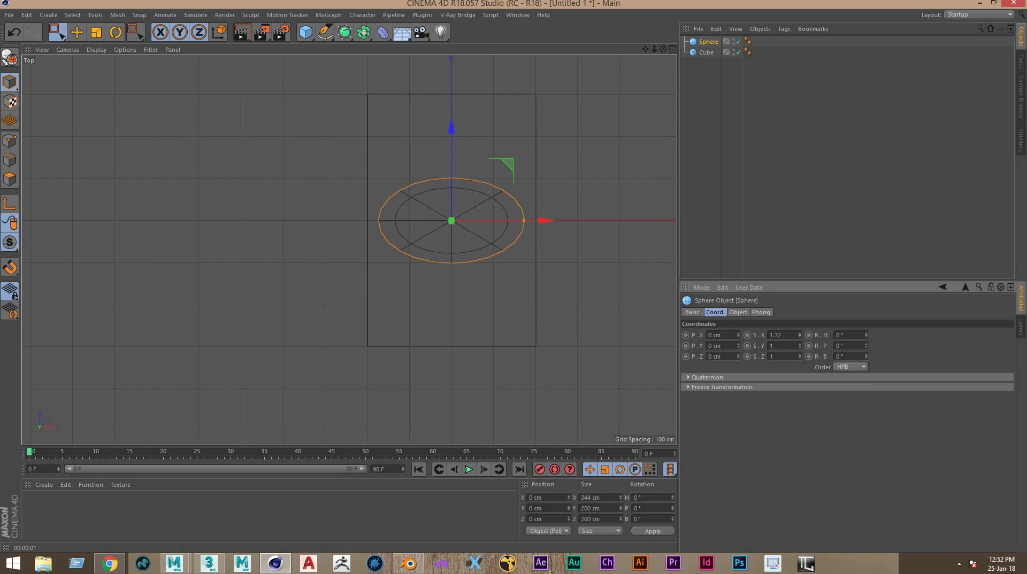
left_click_drag(800, 346, 800, 299)
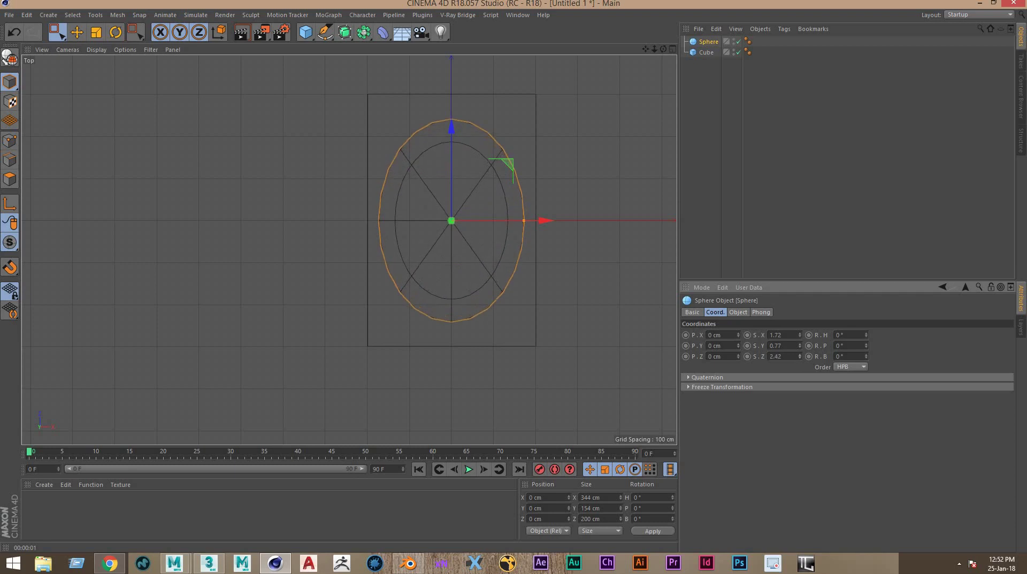
left_click_drag(800, 357, 850, 528)
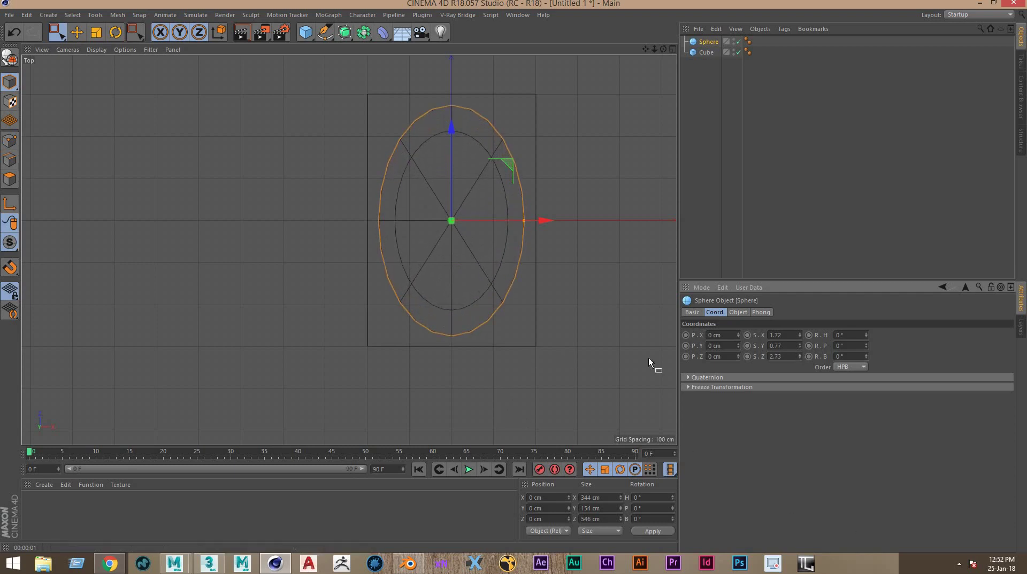
middle_click(425, 315)
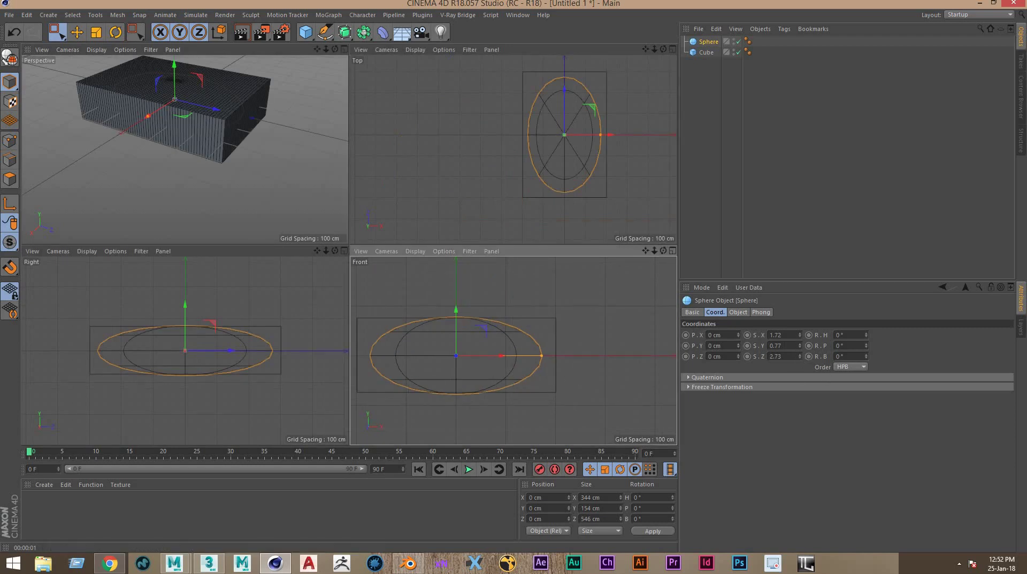
left_click_drag(799, 346, 799, 374)
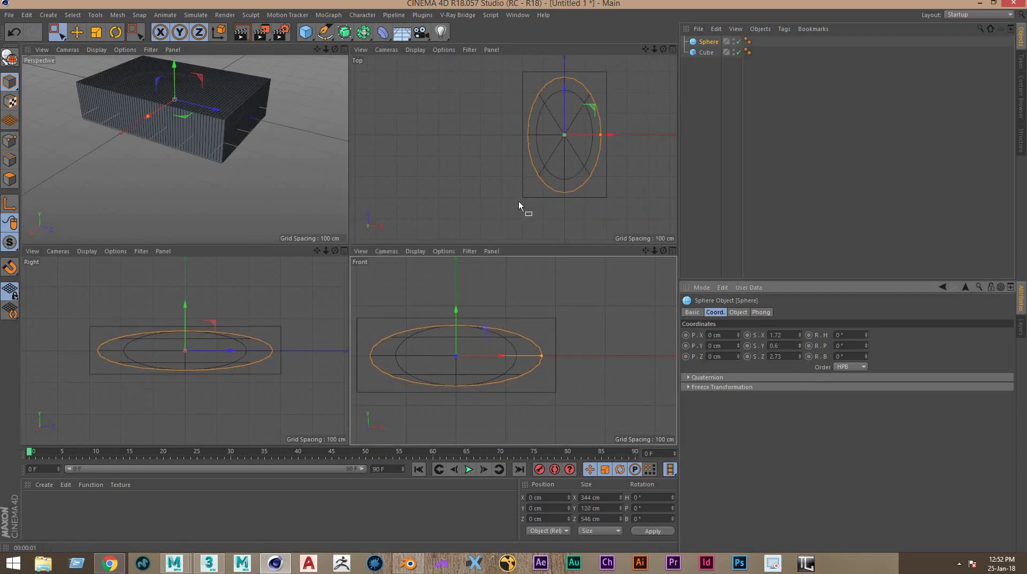
middle_click(528, 152)
middle_click(621, 175)
middle_click(280, 181)
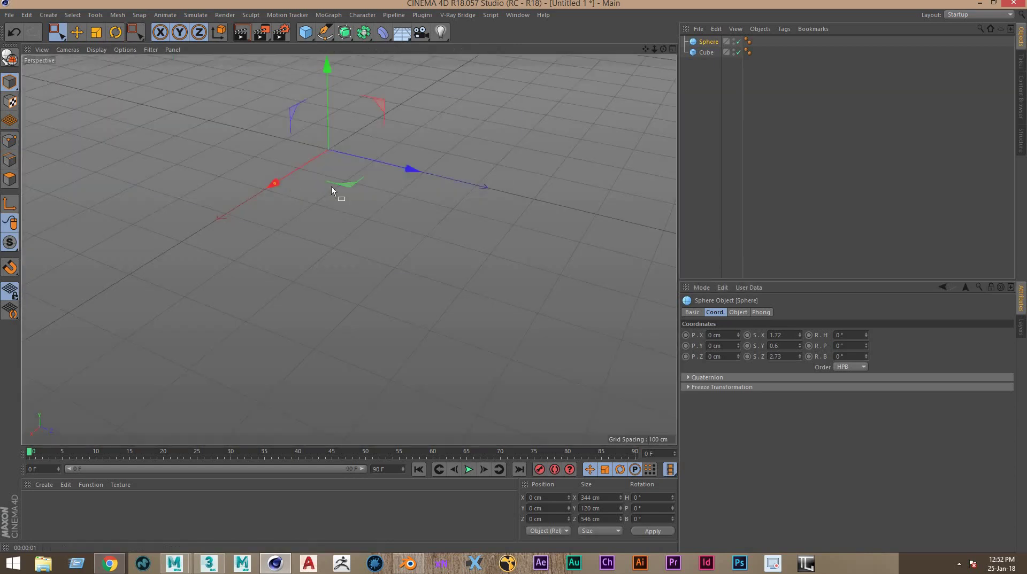
Make Cube and Sphere editable and give both a Cloth tag
left_click(706, 52)
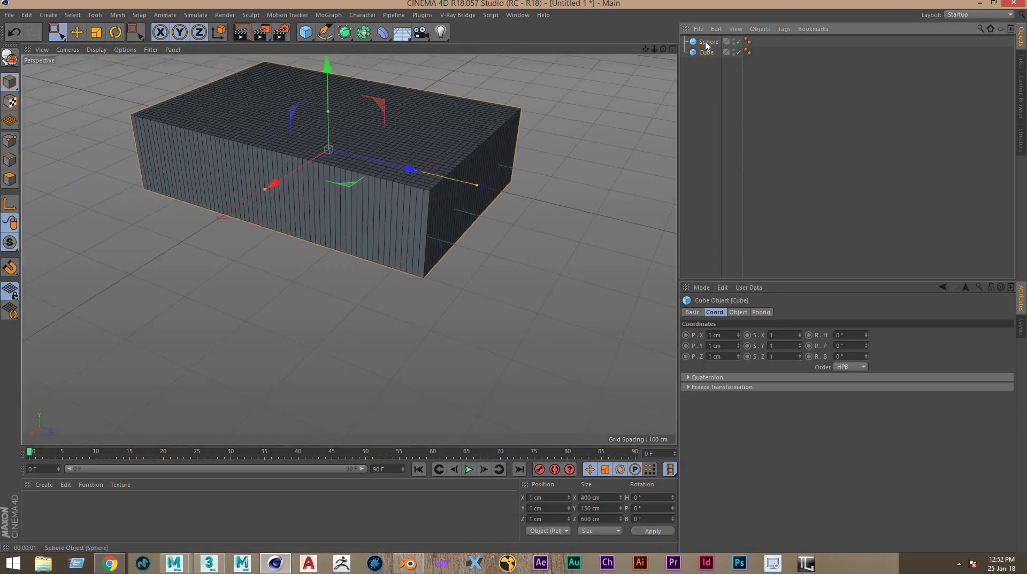
left_click(705, 42, "ctrl")
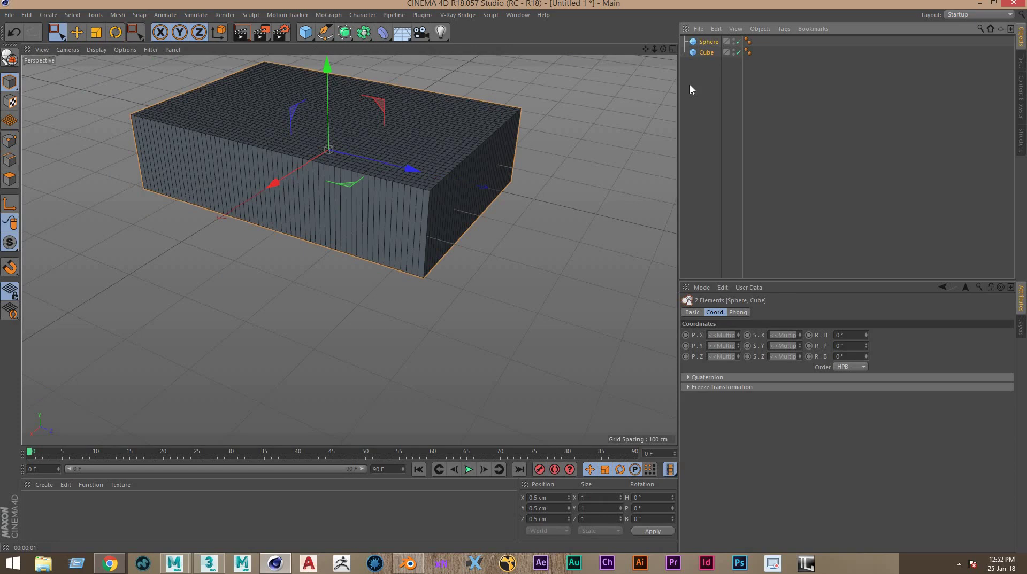
key("c")
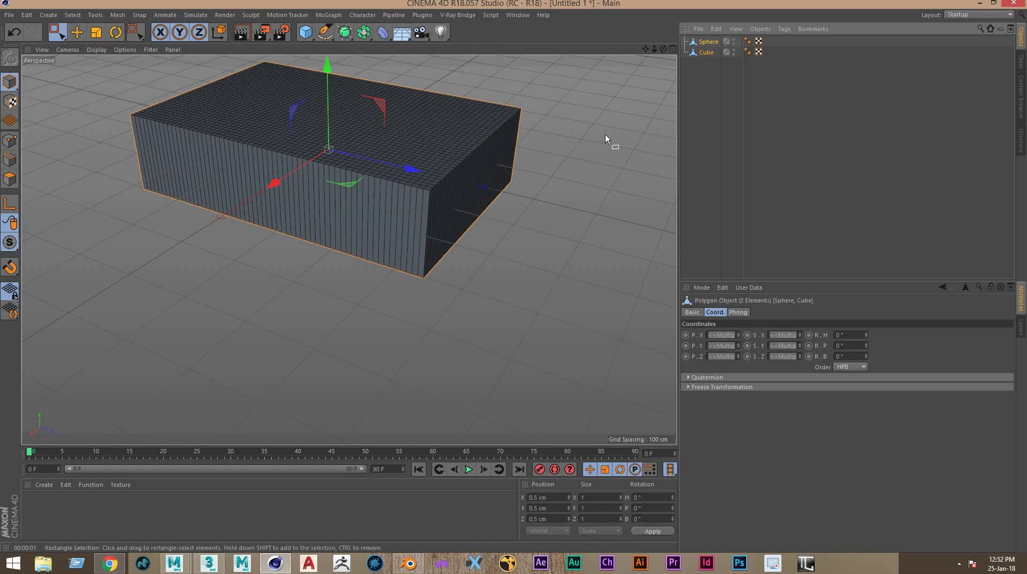
right_click(705, 52)
mouse_move(733, 152)
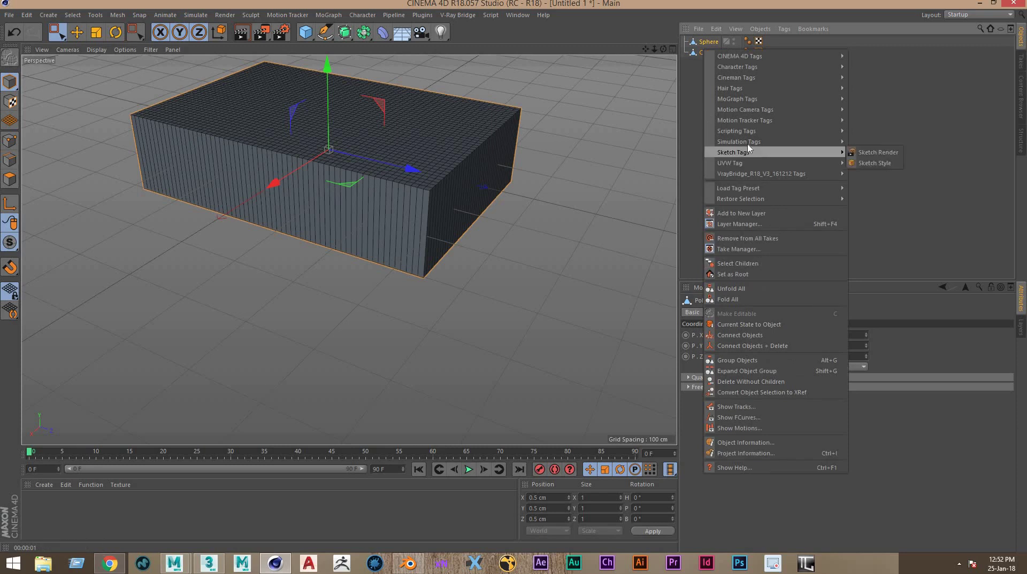
left_click(881, 205)
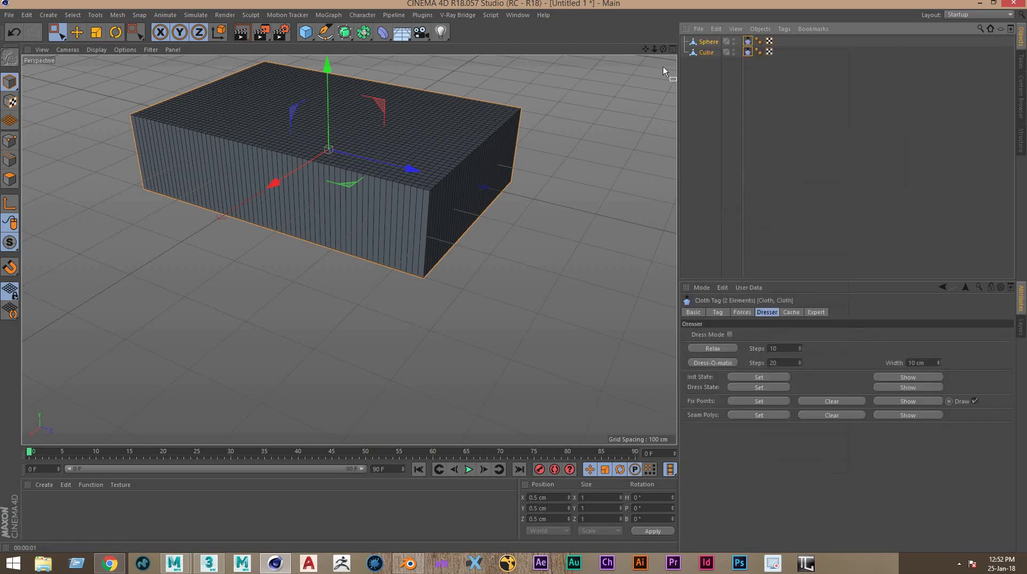
Add a Cloth Collider tag to the Sphere
left_click(710, 53)
right_click(711, 46)
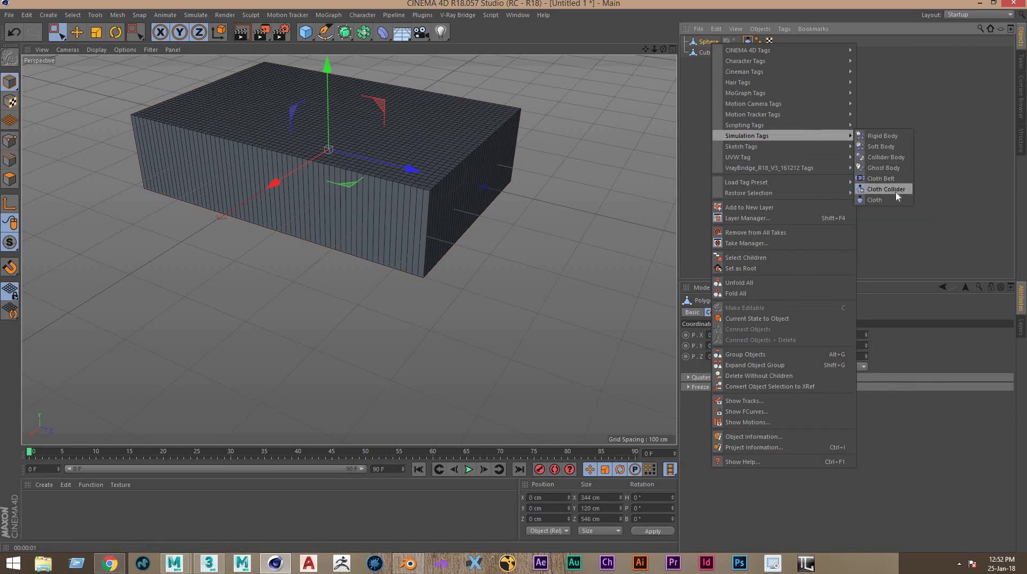
mouse_move(746, 136)
left_click(900, 188)
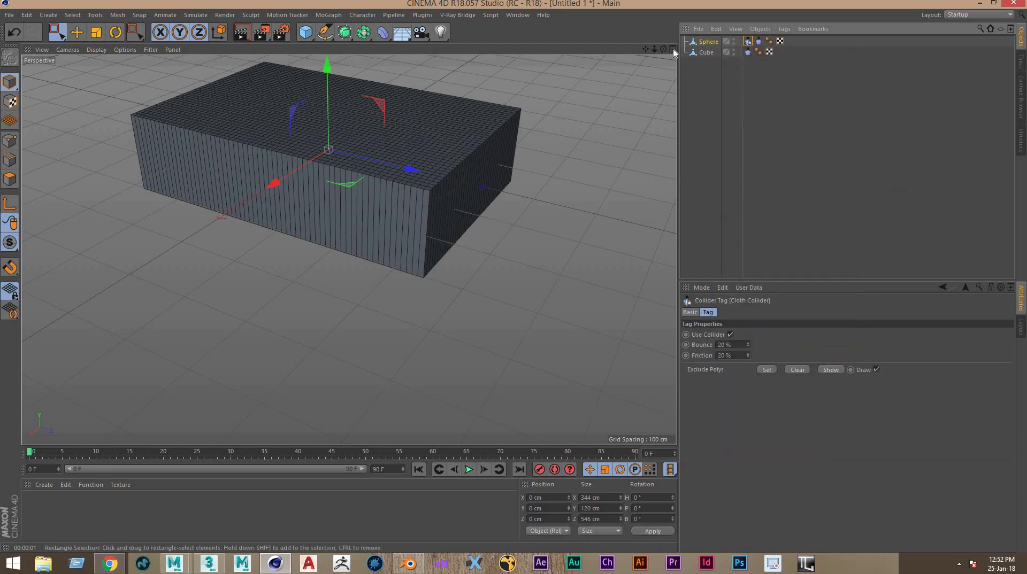
right_click(716, 45)
mouse_move(751, 135)
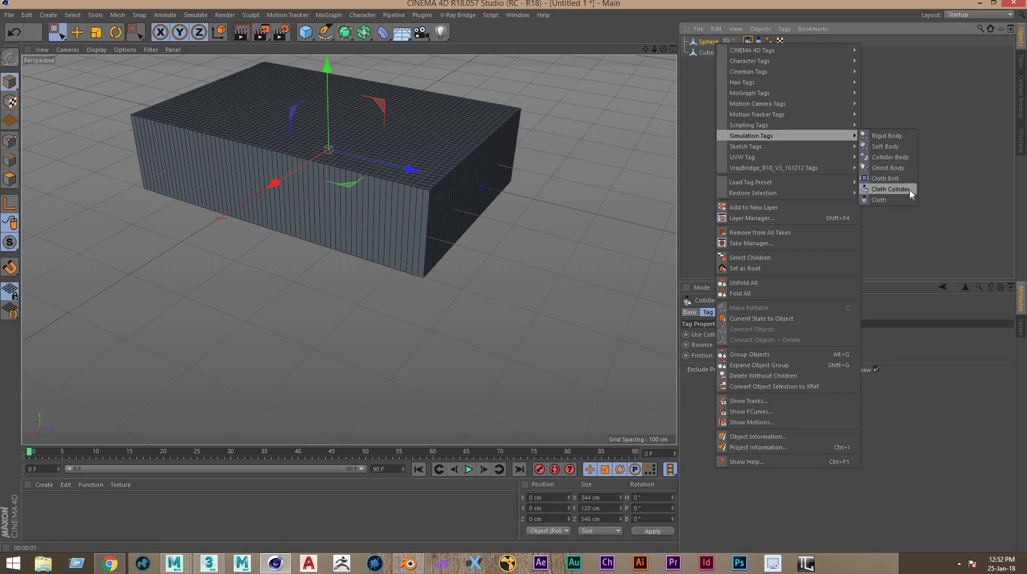
left_click(505, 109)
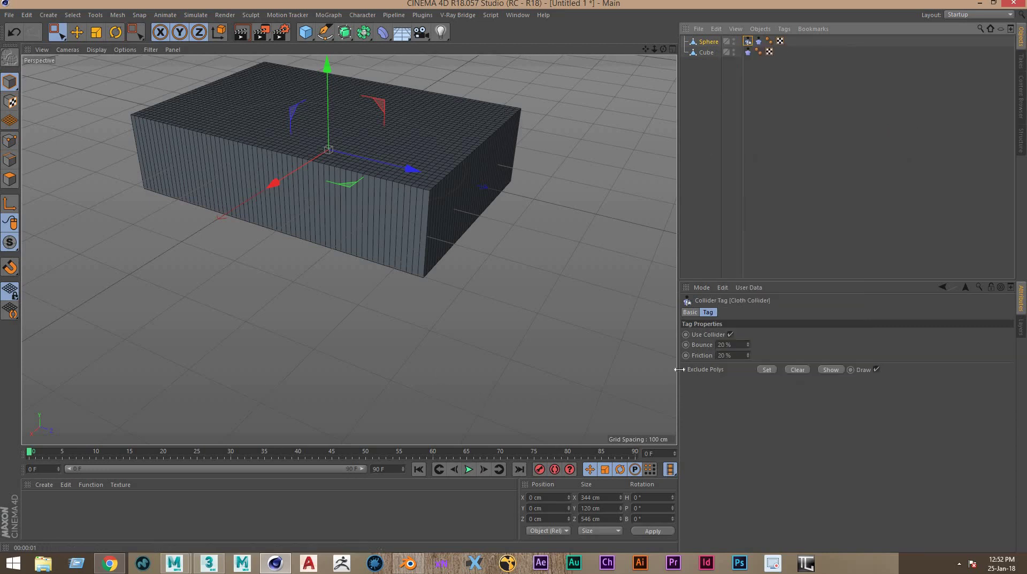
Select the Cube in Polygons mode with the Front view enlarged
left_click(420, 238)
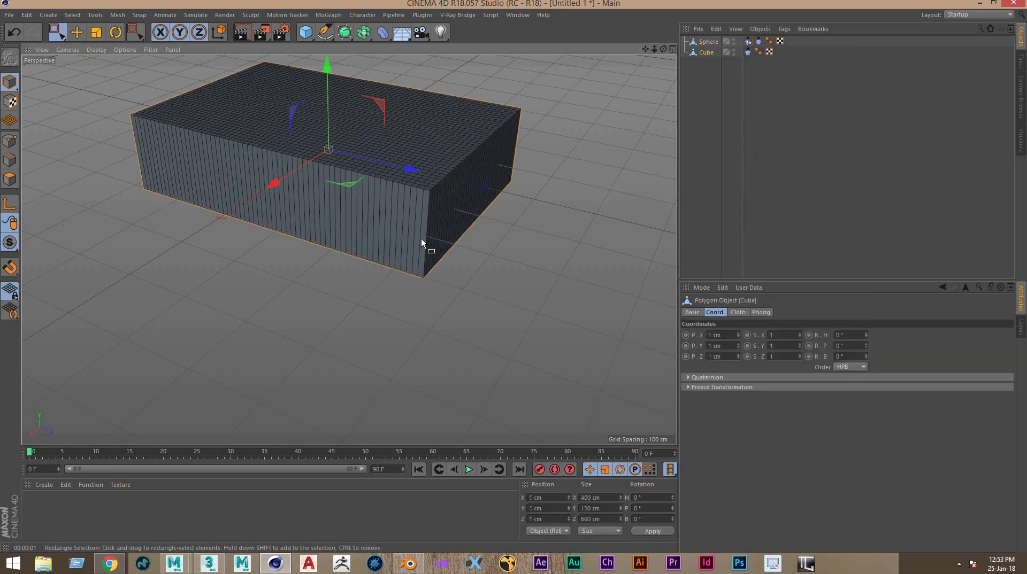
left_click(9, 179)
middle_click(488, 314)
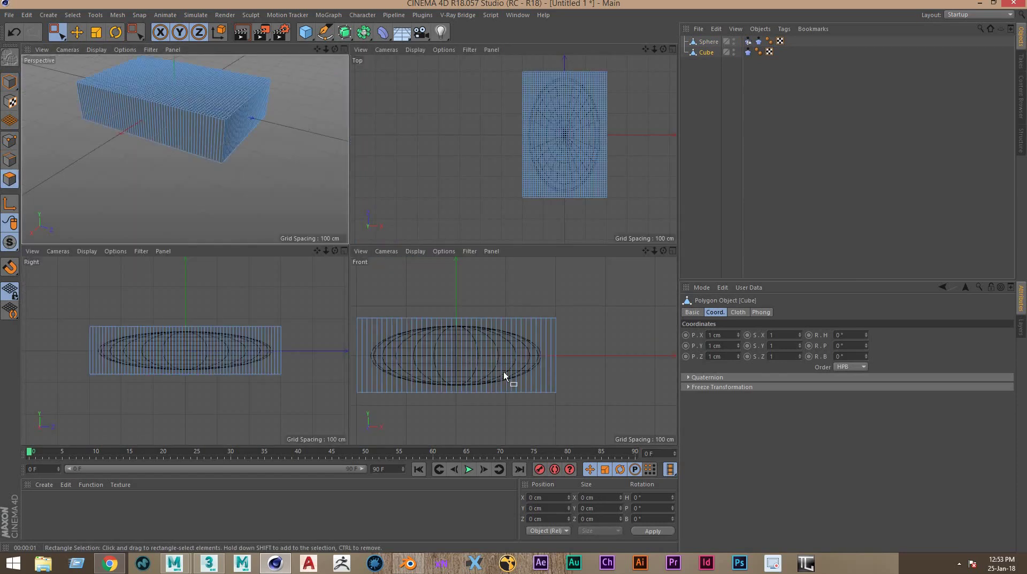
middle_click(503, 371)
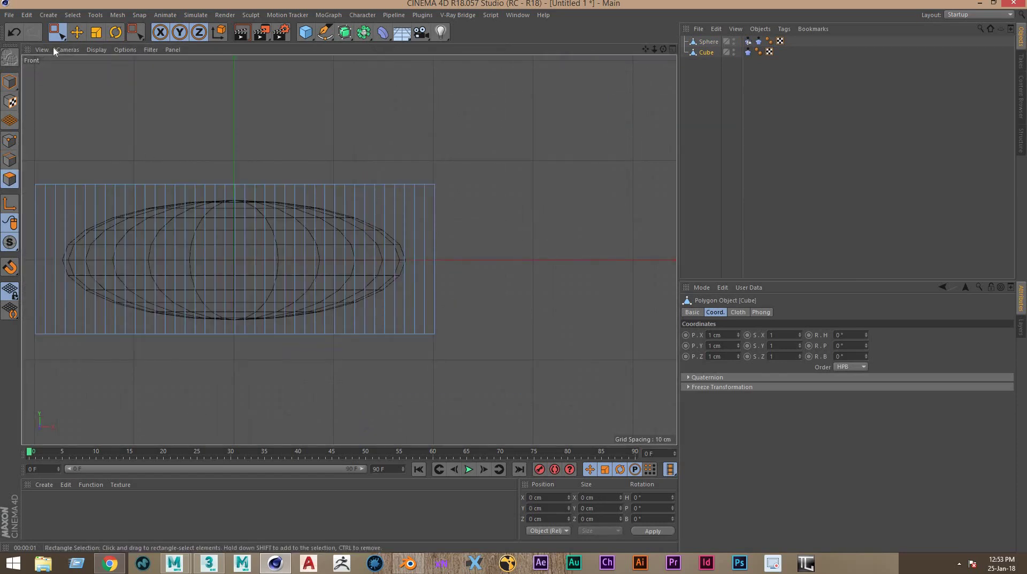
Rectangle-select all of the cube's polygons
left_click(57, 32)
middle_click(121, 202)
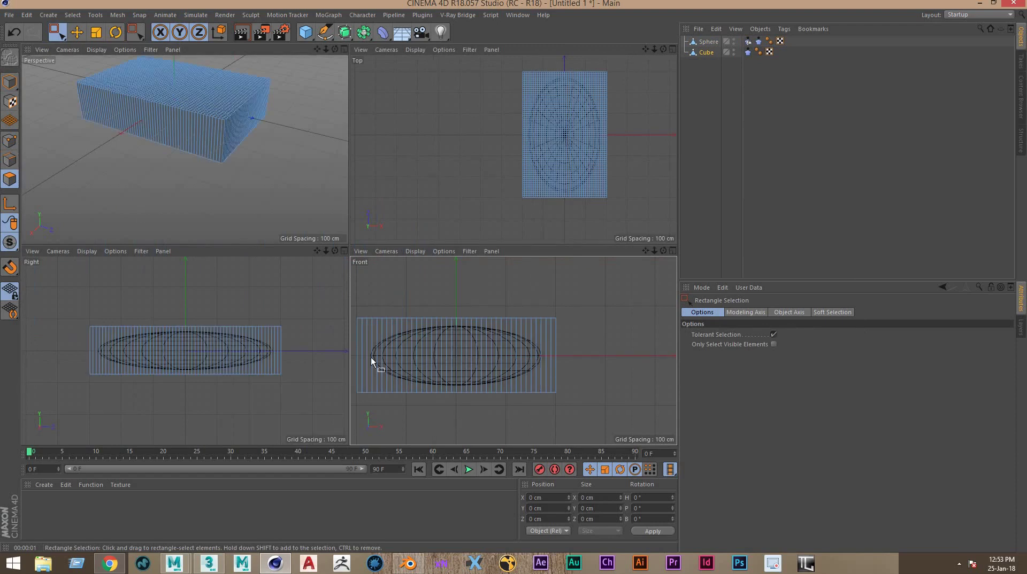
left_click_drag(352, 351, 663, 367)
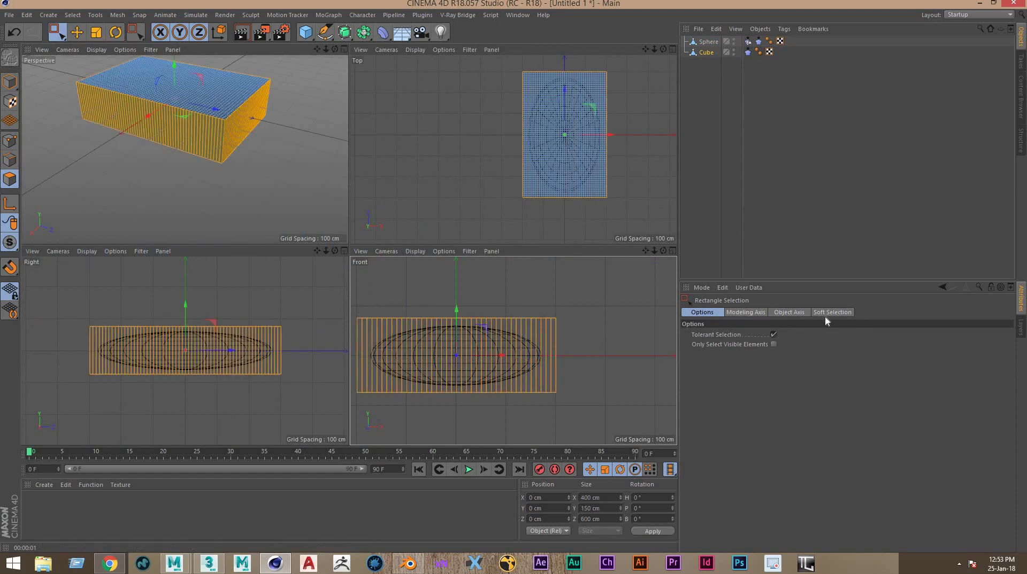
Enable Dress Mode on the Cloth tag and run Dress-O-matic twice to inflate the pillow
left_click(747, 52)
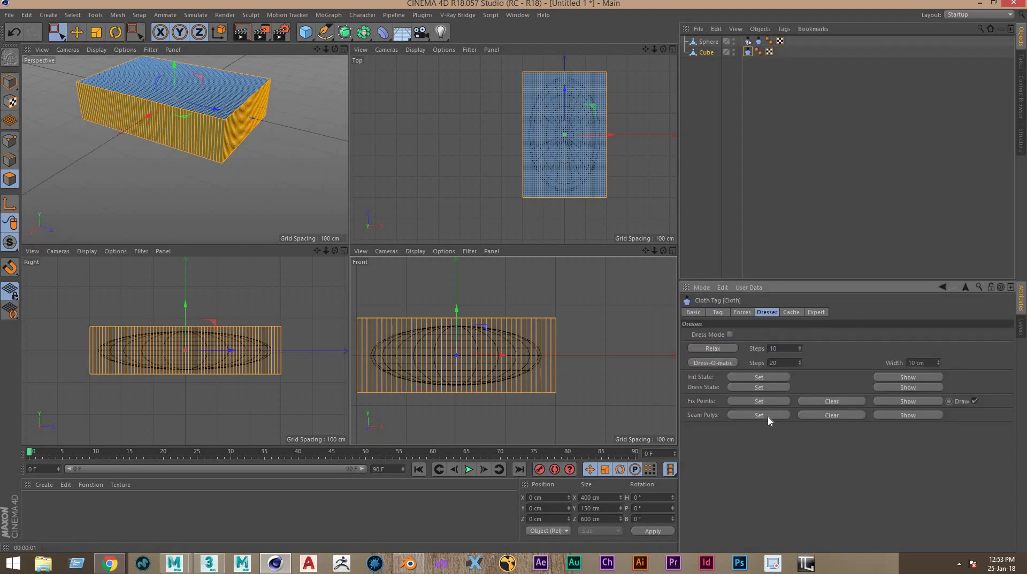
left_click(730, 335)
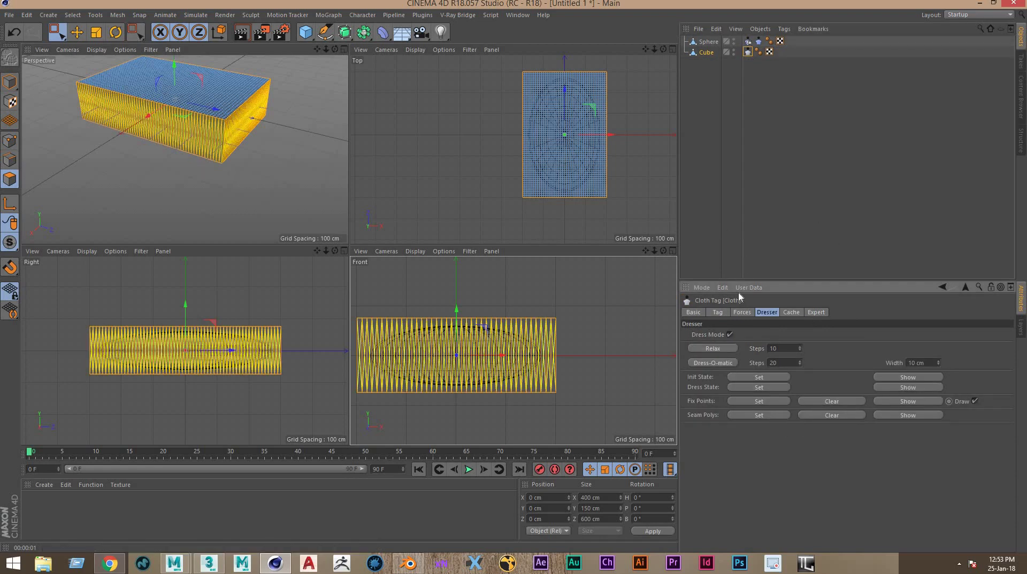
left_click(719, 363)
left_click(721, 363)
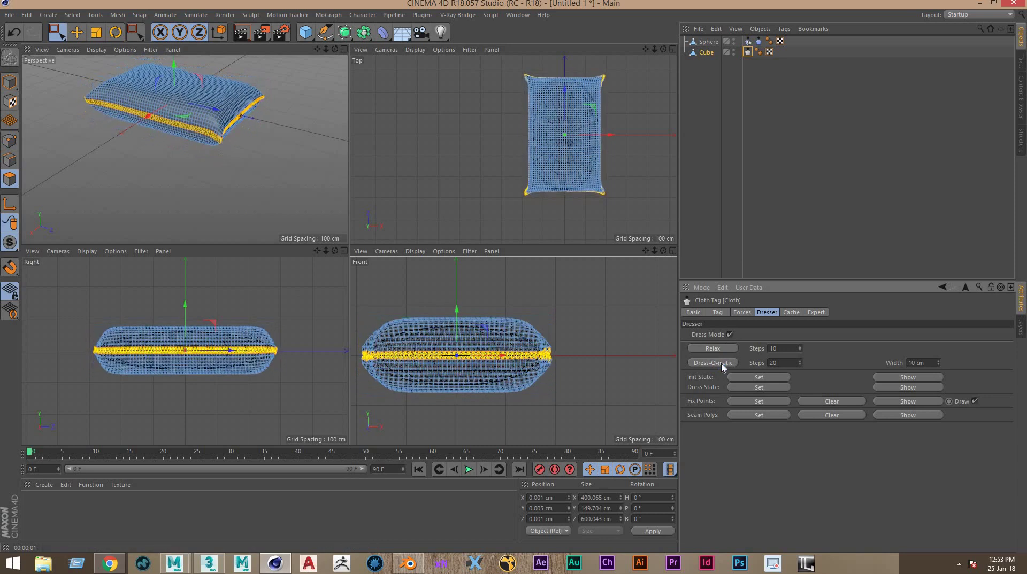
middle_click(283, 189)
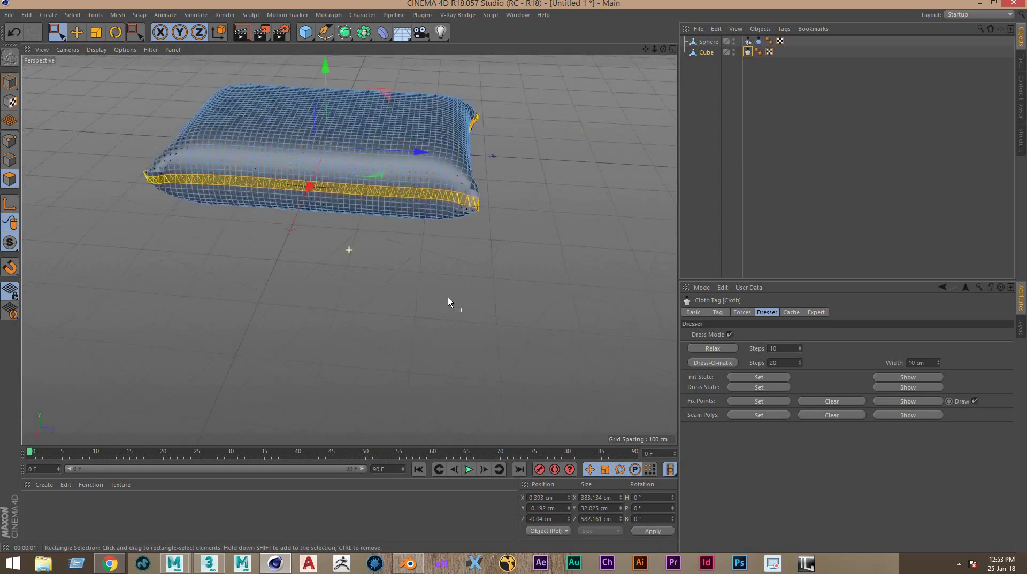
left_click_drag(447, 297, 391, 297, "alt")
Remove the pillow's Cloth tag and delete the sphere from the scene
left_click(717, 52)
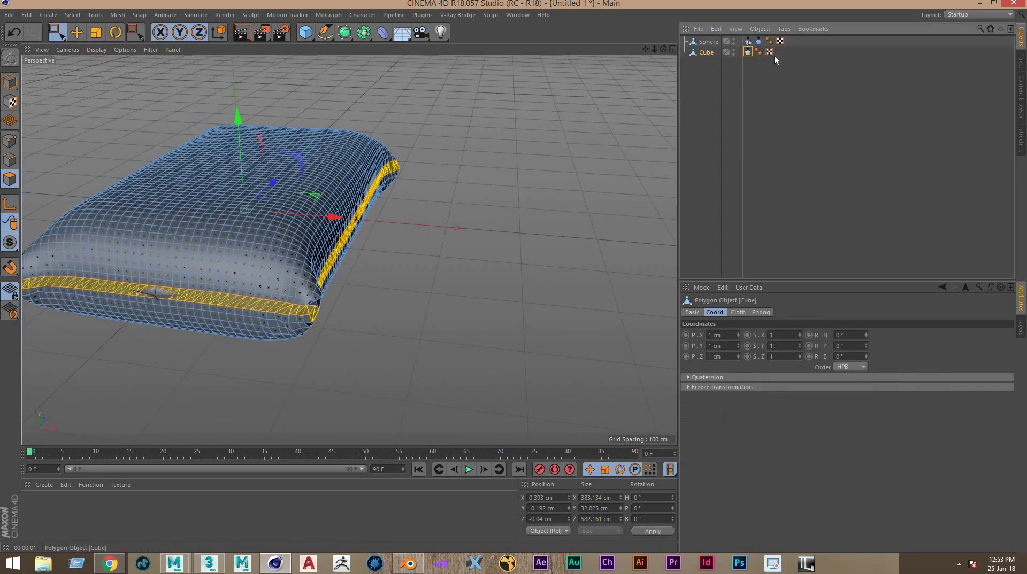
left_click(747, 52)
key("Delete")
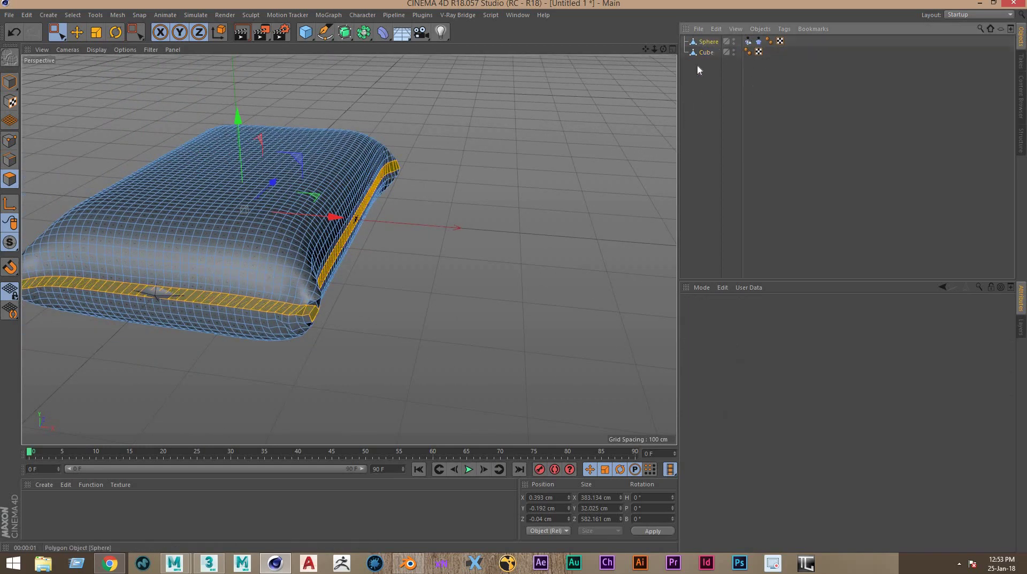
key("Delete")
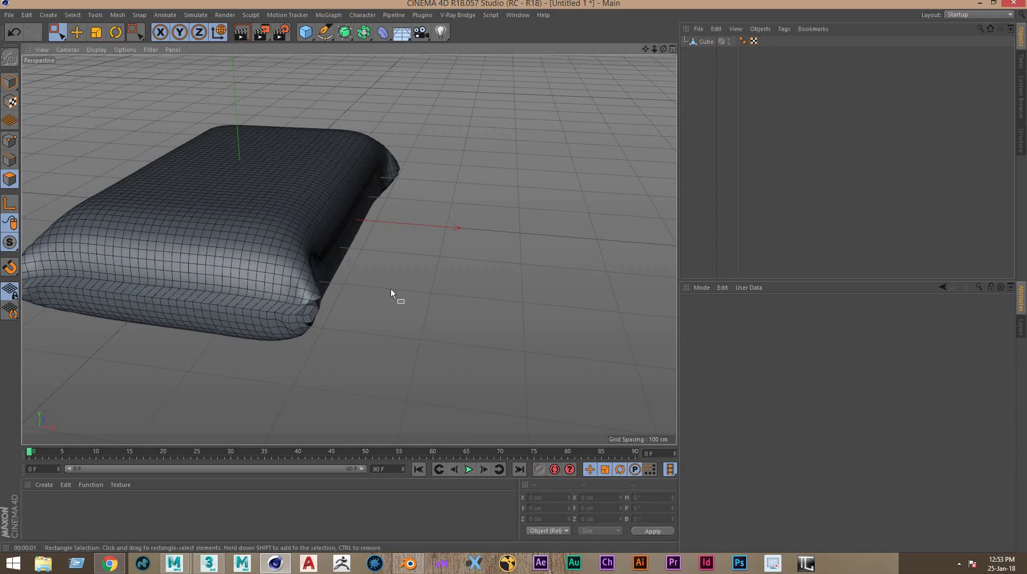
mouse_move(391, 288)
left_mouse_down("alt")
mouse_move(330, 320)
mouse_move(309, 274)
mouse_move(385, 319)
mouse_move(273, 227)
left_mouse_up("alt")
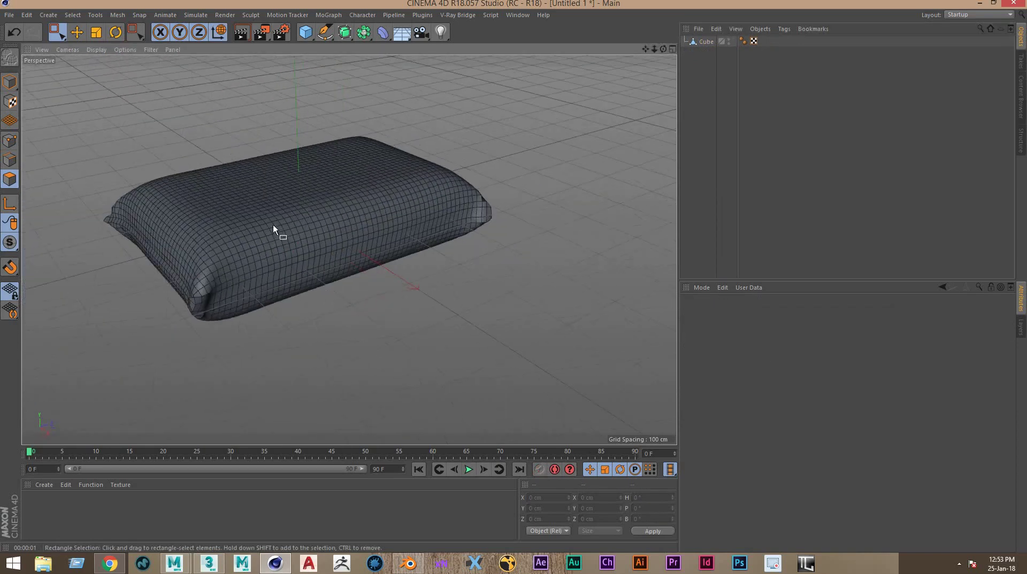
Add a Subdivision Surface generator and nest the pillow Cube under it
left_click(9, 81)
left_click(304, 32)
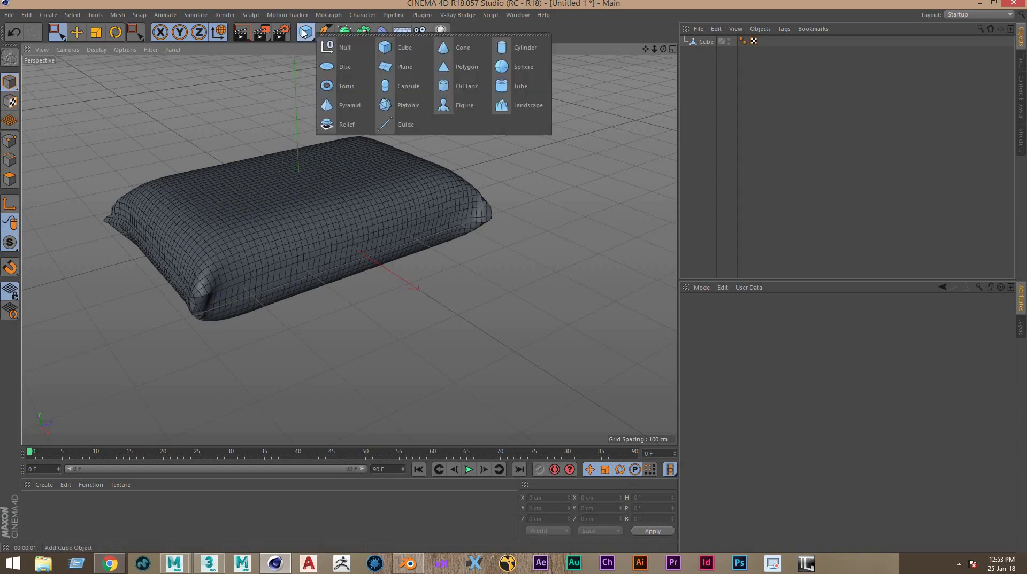
left_click(345, 33)
left_click(398, 48)
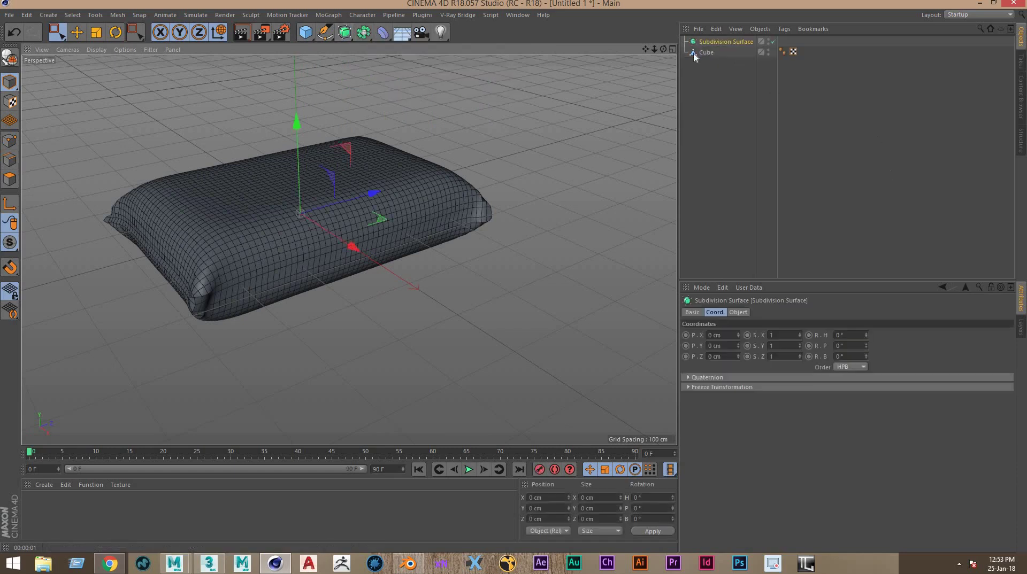
left_click_drag(711, 54, 728, 43)
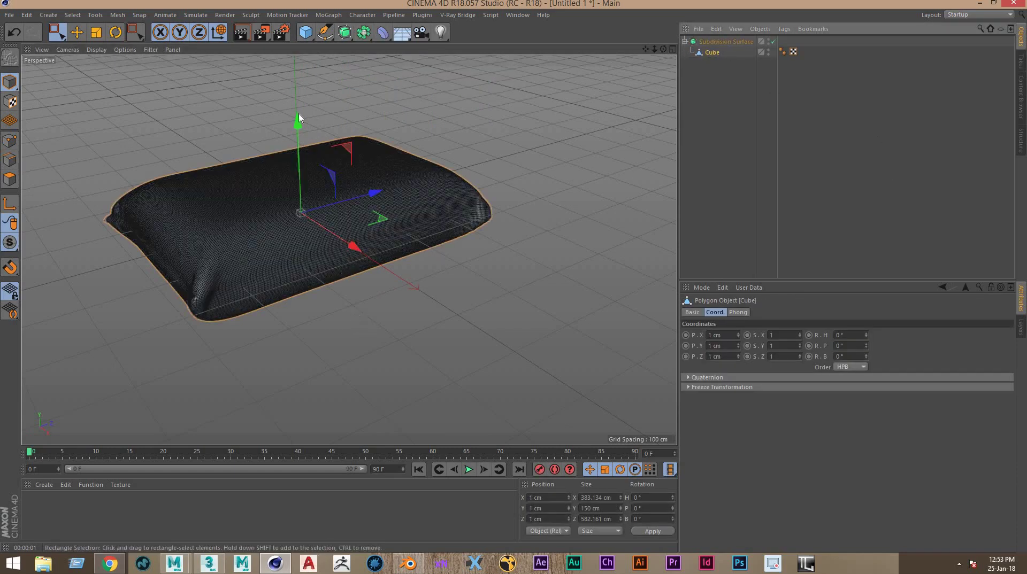
Render a viewport preview of the smoothed pillow, then move over to Blender
left_click(239, 33)
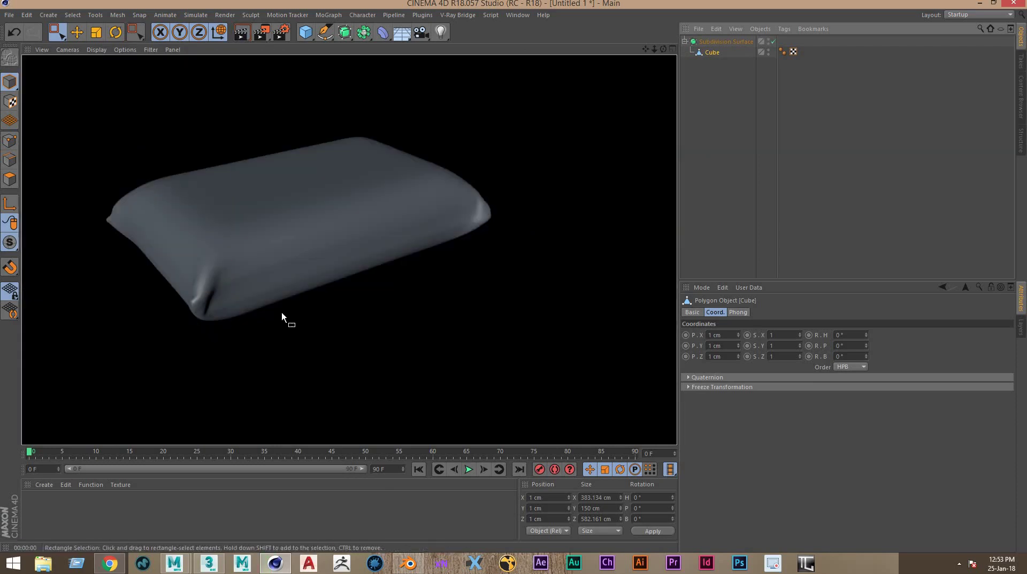
left_click(218, 32)
left_click(374, 252)
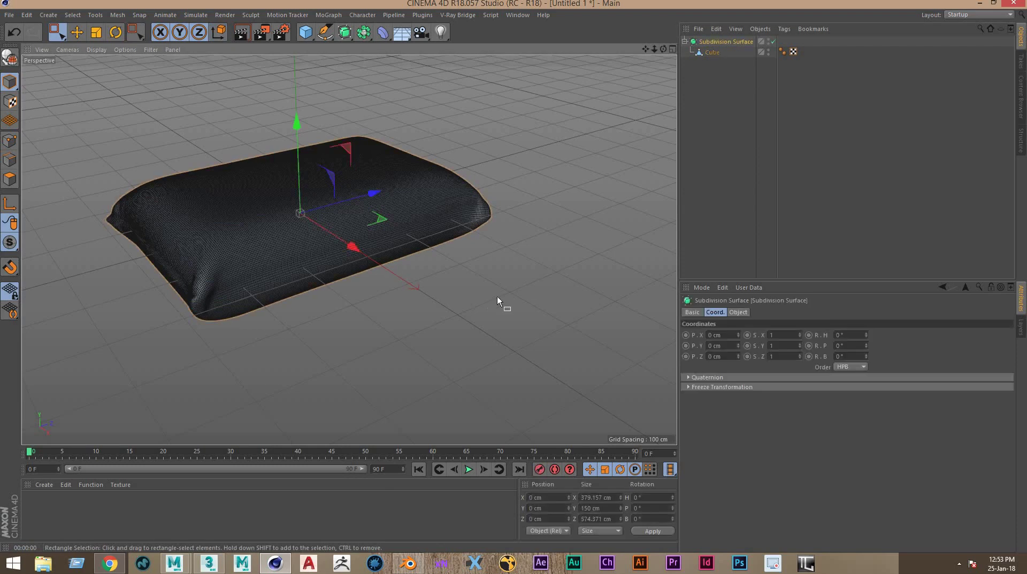
left_click(540, 219)
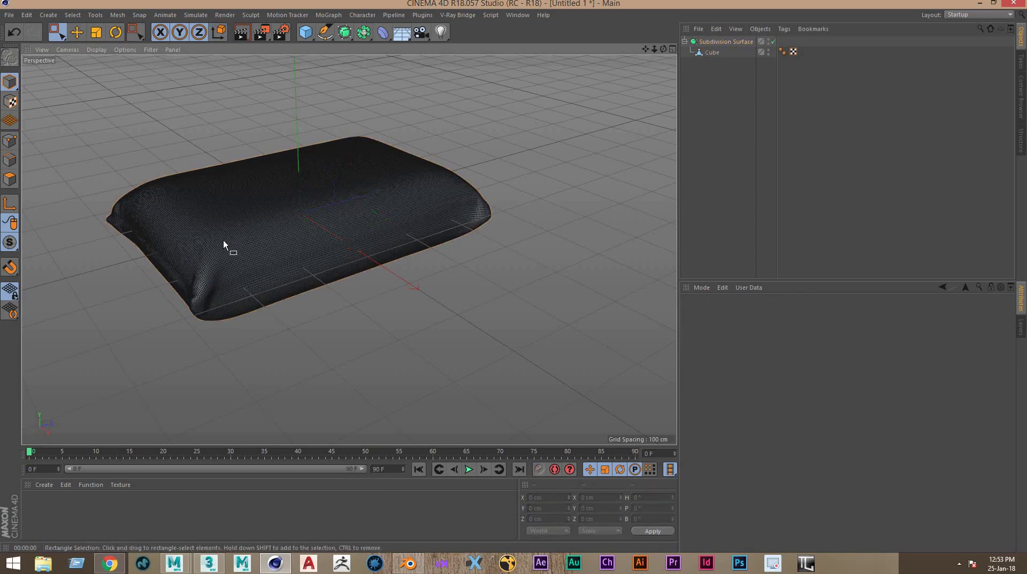
left_click(223, 240)
left_click(410, 566)
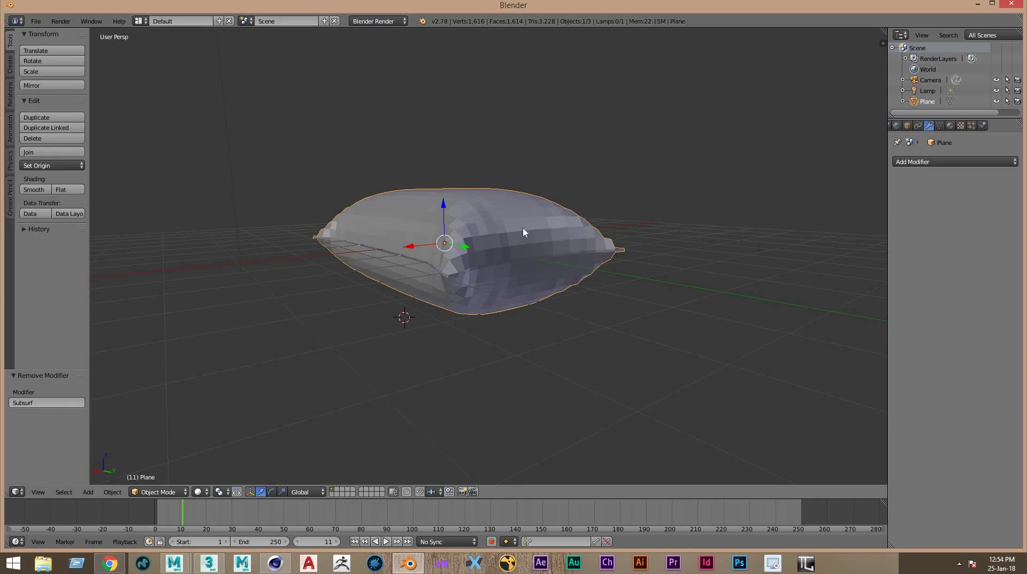
Delete the old pillow mesh and add a new Plane
key("x")
left_click(539, 233)
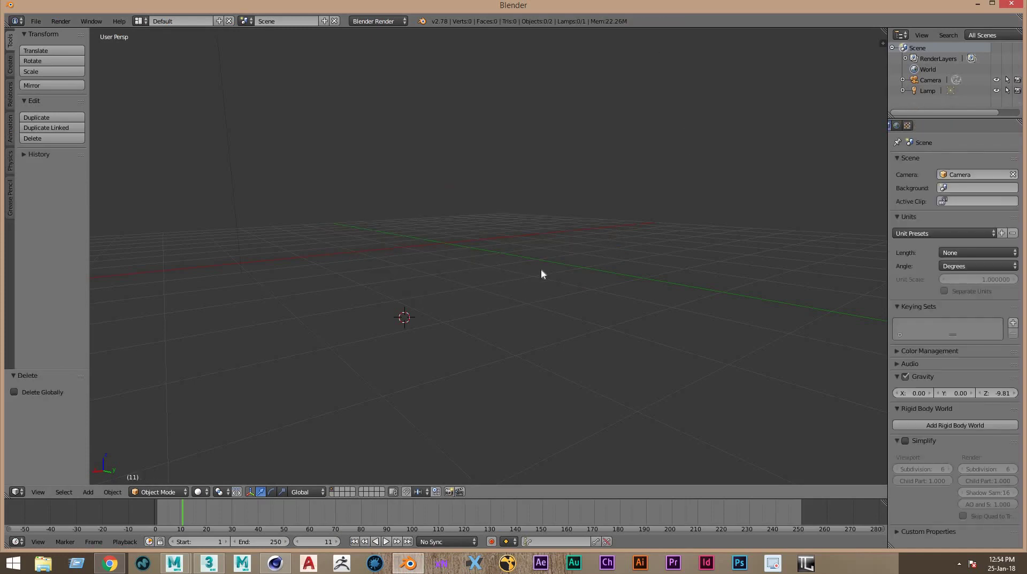
left_click(10, 64)
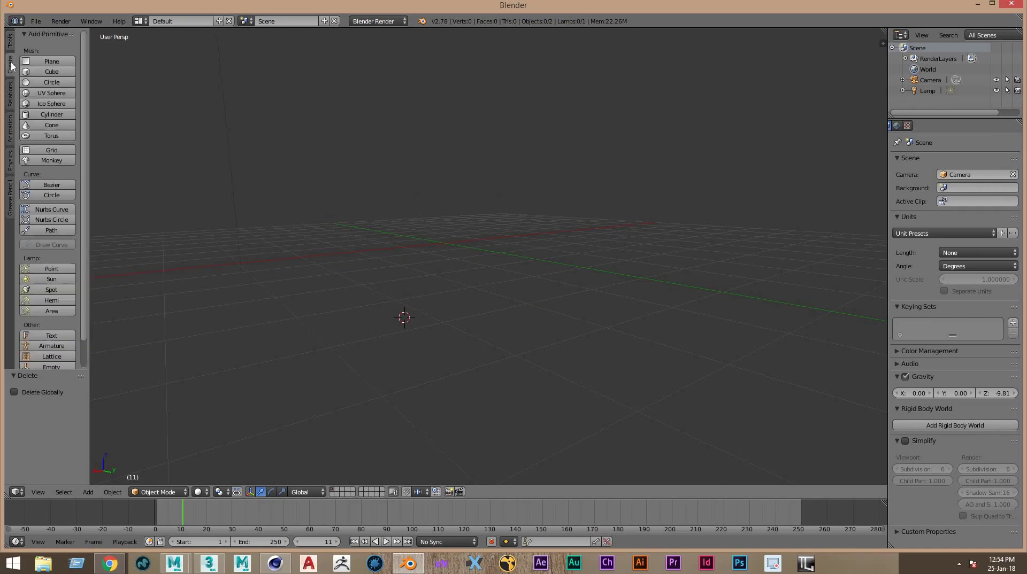
left_click(52, 61)
mouse_move(481, 319)
middle_mouse_down()
mouse_move(448, 315)
mouse_move(465, 348)
mouse_move(477, 293)
mouse_move(442, 336)
middle_mouse_up()
scroll(449, 315, "down", 3, "alt")
scroll(441, 332, "up", 3, "alt")
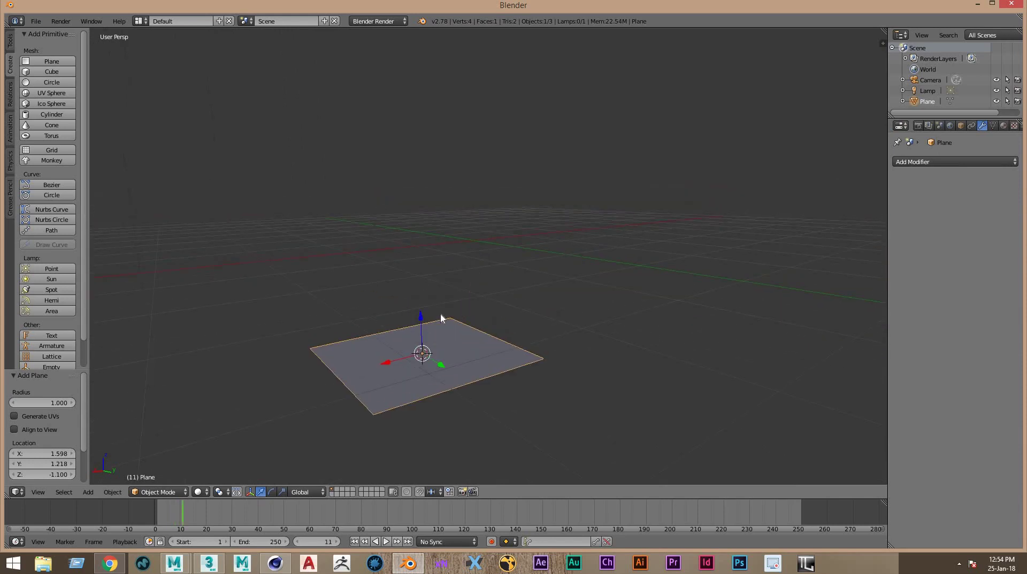
Delete that plane and apply the location and rotation transforms
key("x")
left_click(438, 313)
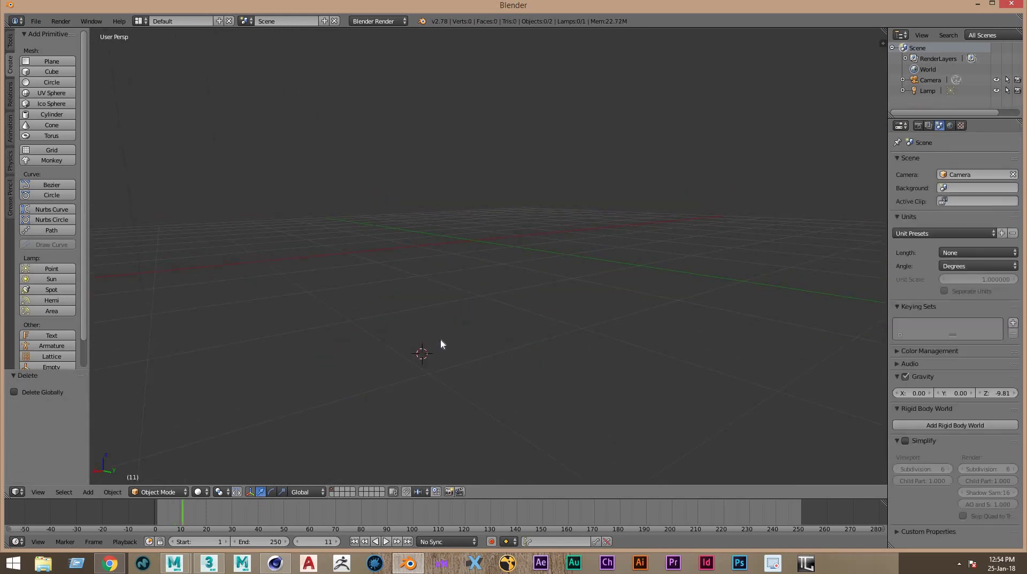
key("ctrl+a")
left_click(436, 343)
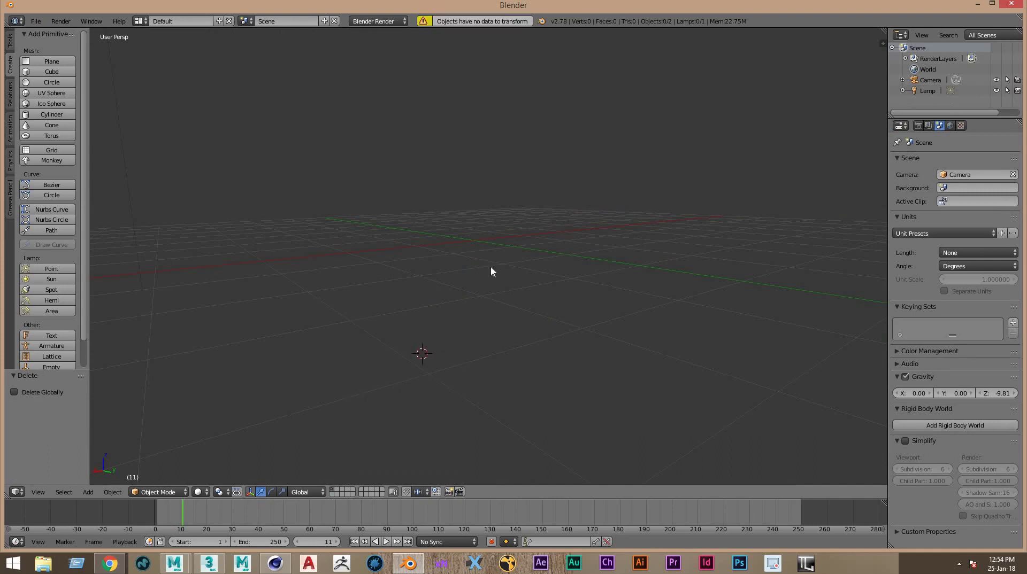
key("ctrl+a")
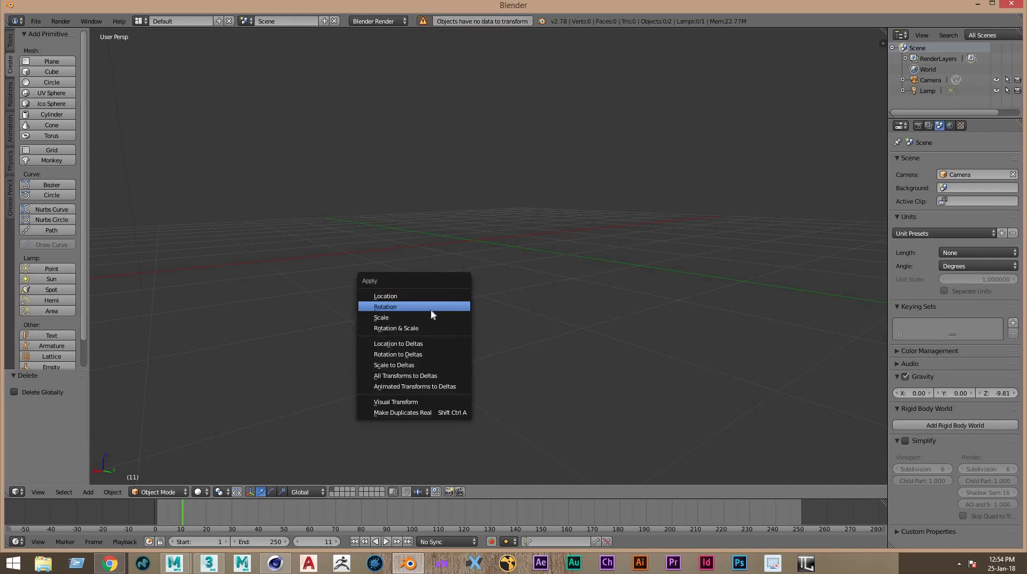
left_click(431, 308)
Add a fresh Plane and raise it 1.212 units along Z
left_click(51, 61)
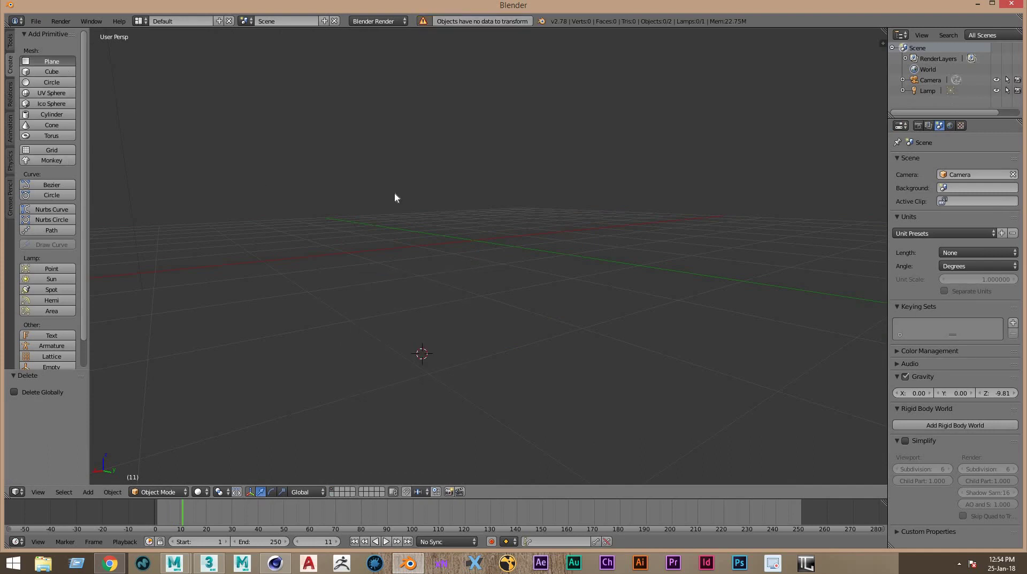
mouse_move(387, 261)
middle_mouse_down()
mouse_move(417, 270)
mouse_move(436, 294)
middle_mouse_up()
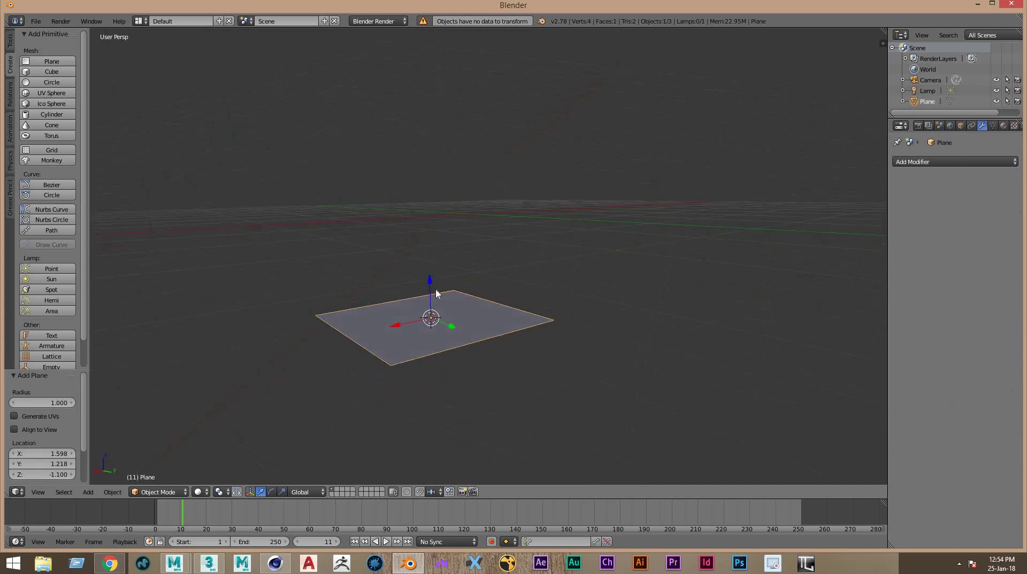
left_click_drag(430, 284, 430, 202)
middle_click_drag(430, 202, 423, 291)
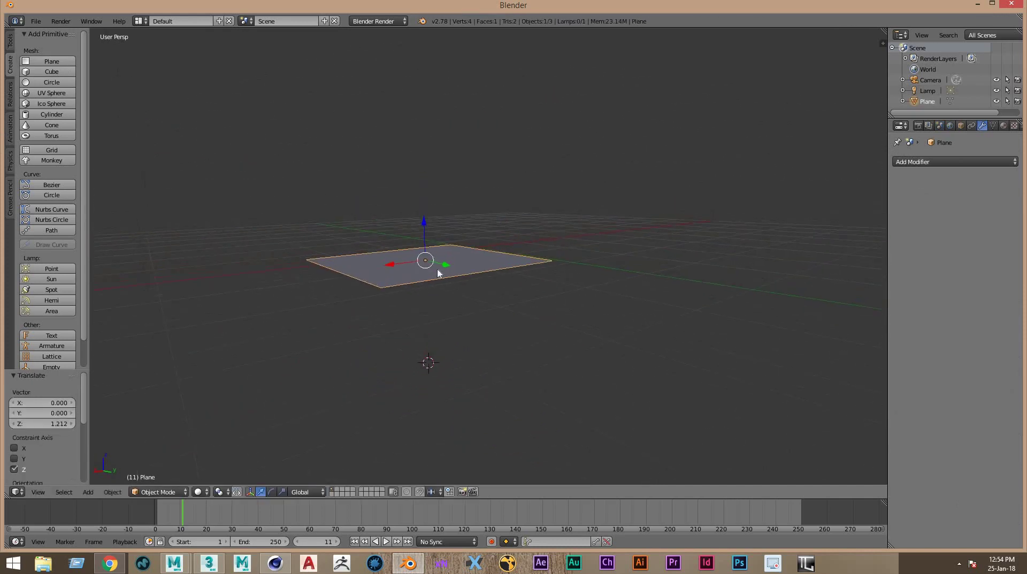
Enter Edit Mode in edge select and pick two opposite edges of the plane
key("Tab")
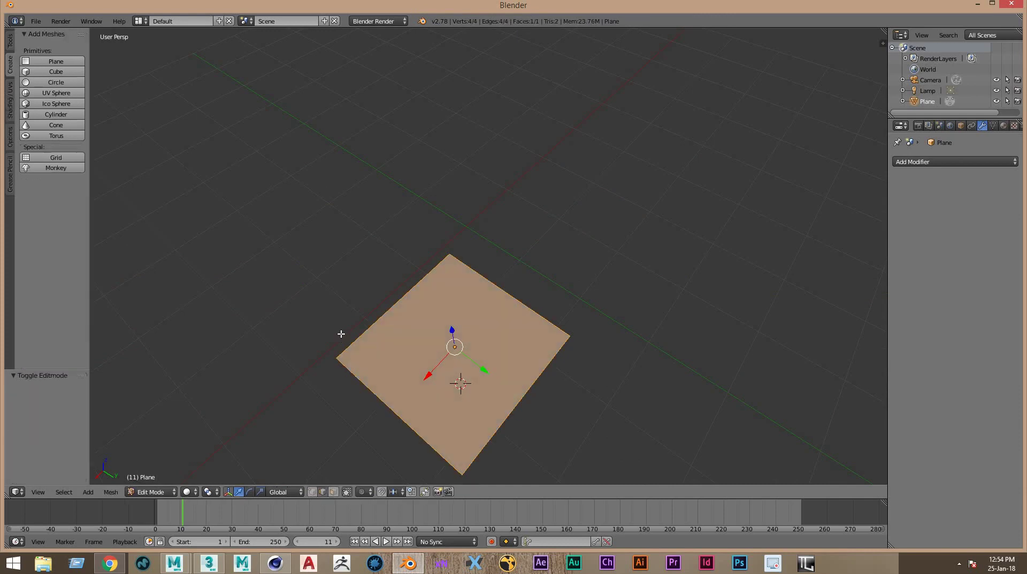
key("ctrl+Tab")
left_click(337, 337)
right_click(515, 306)
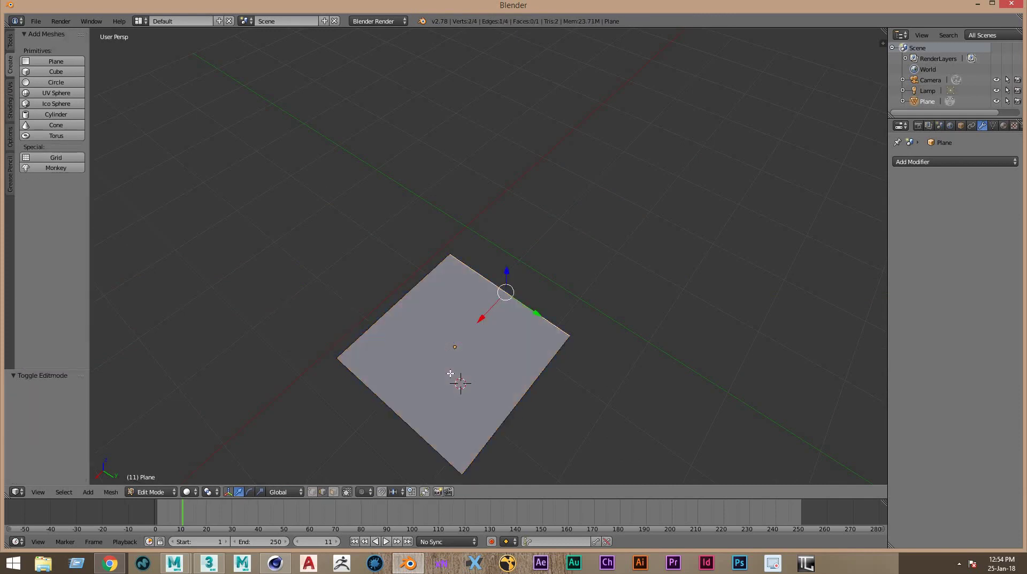
right_click(399, 411)
right_click(520, 303, "shift")
left_click(471, 268)
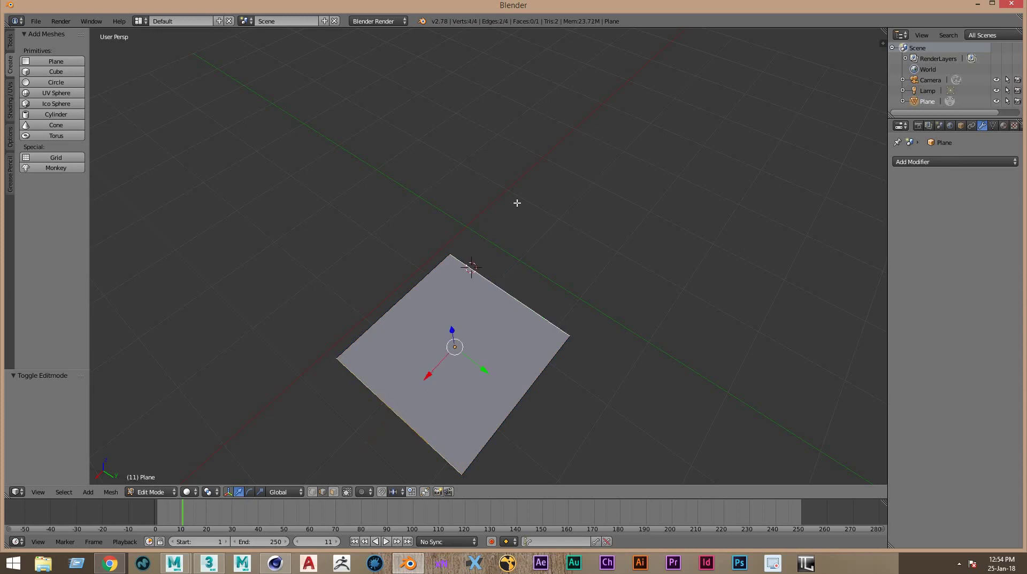
Add 20 centred loop cuts across the plane
key("ctrl+r")
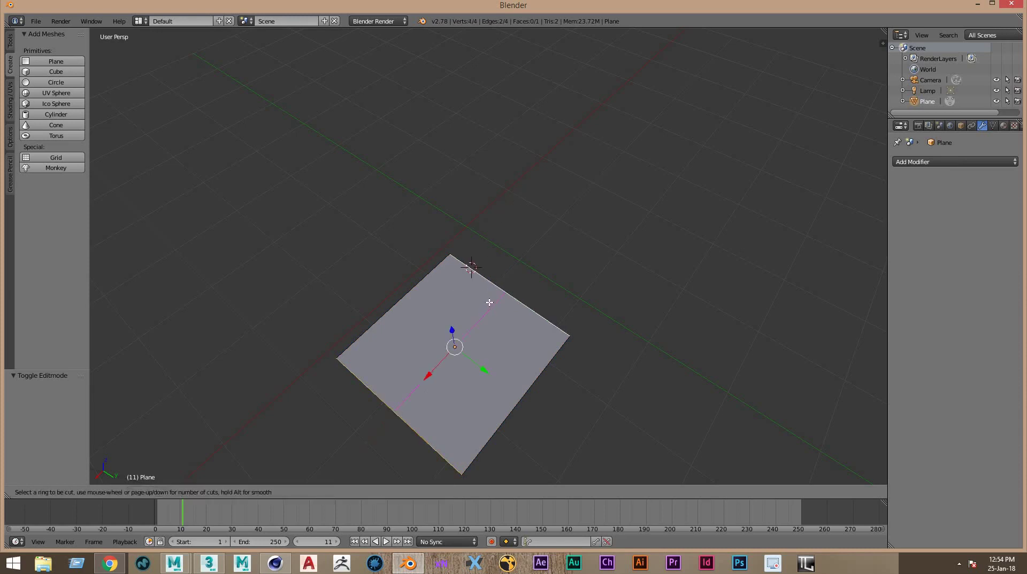
left_click(489, 302)
right_click(489, 302)
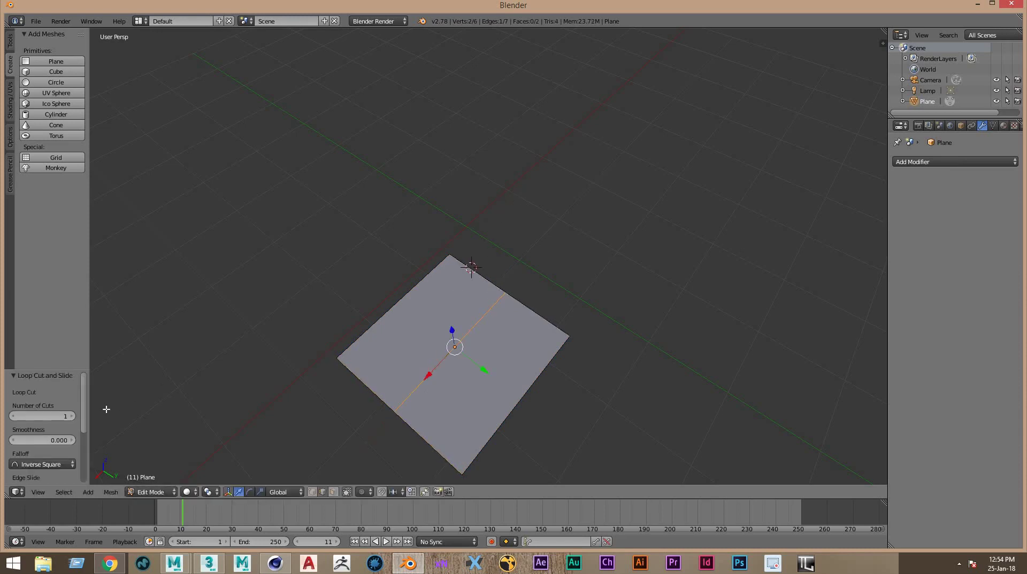
left_click(73, 414)
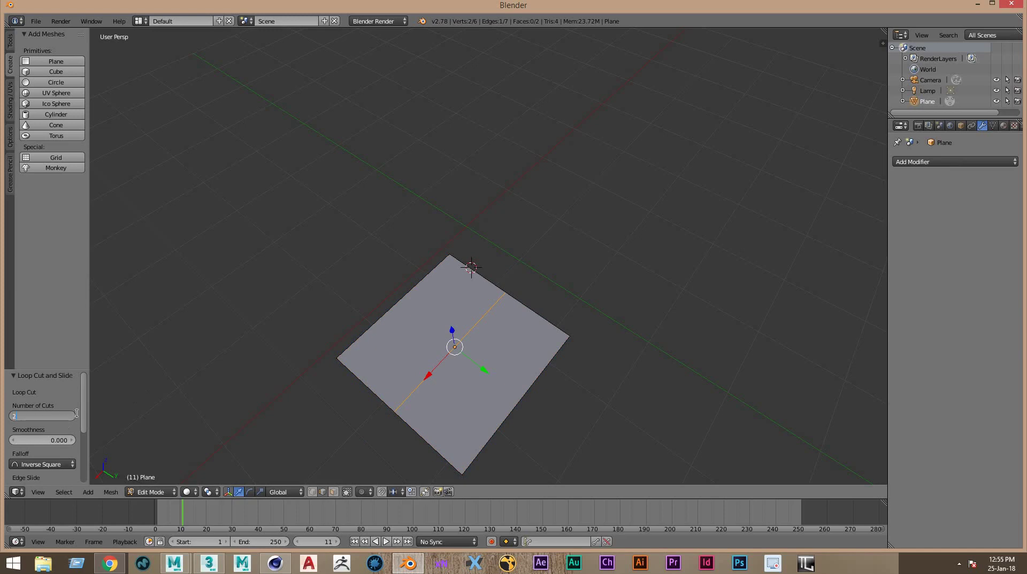
type("0")
key("Return")
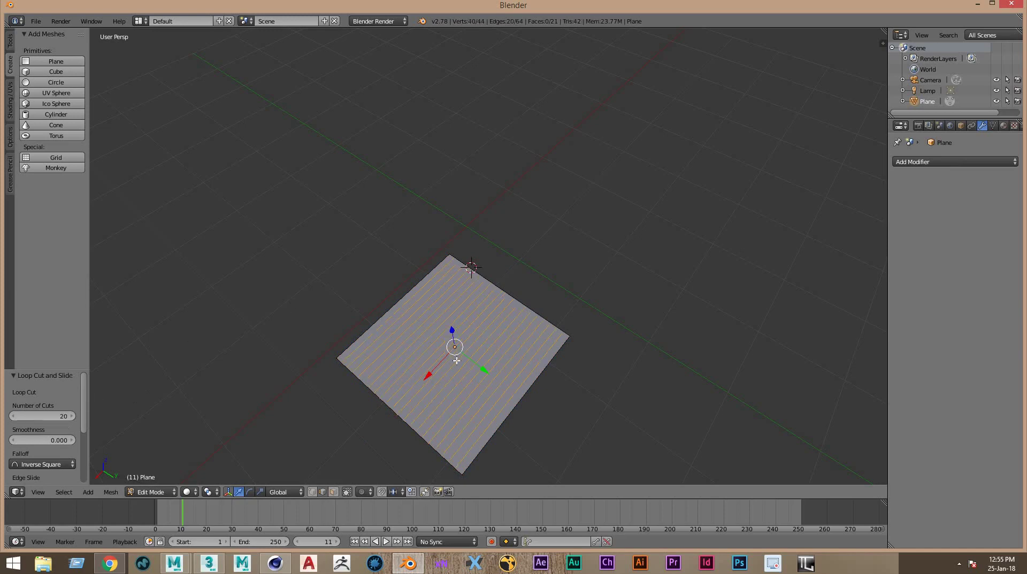
Add 20 crosswise loop cuts to complete the 21 × 21 grid
key("b")
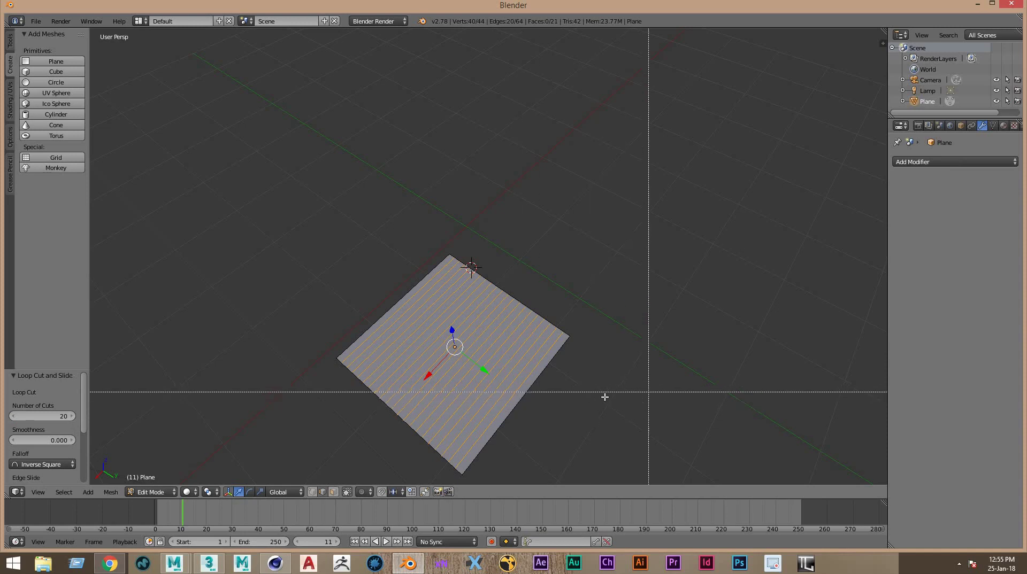
key("Escape")
key("KP_6")
key("KP_6")
key("KP_6")
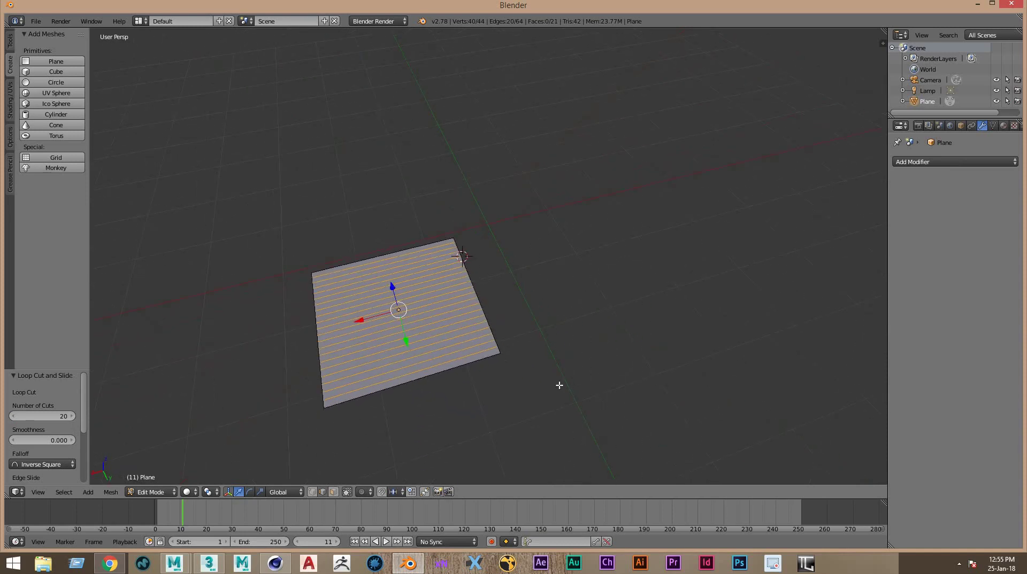
key("b")
left_click_drag(377, 172, 436, 480)
key("ctrl+r")
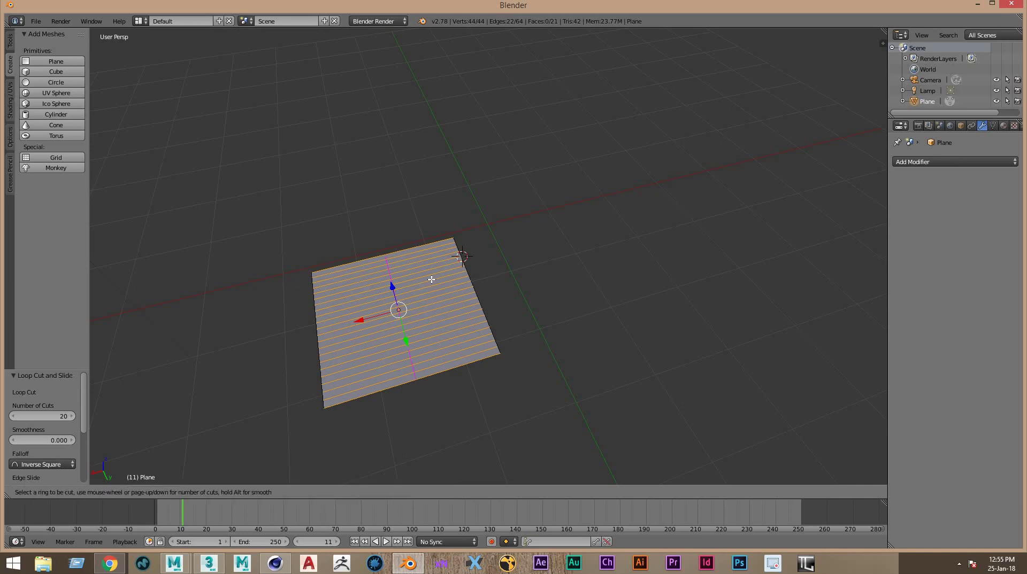
left_click(404, 288)
left_click(425, 282)
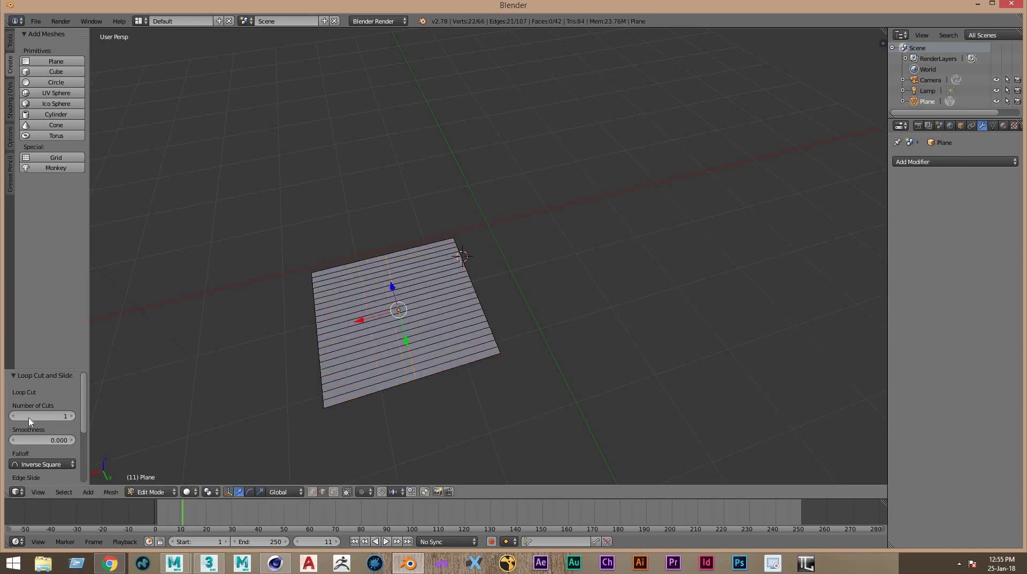
left_click(67, 417)
type("1")
type("1")
type("0")
key("Return")
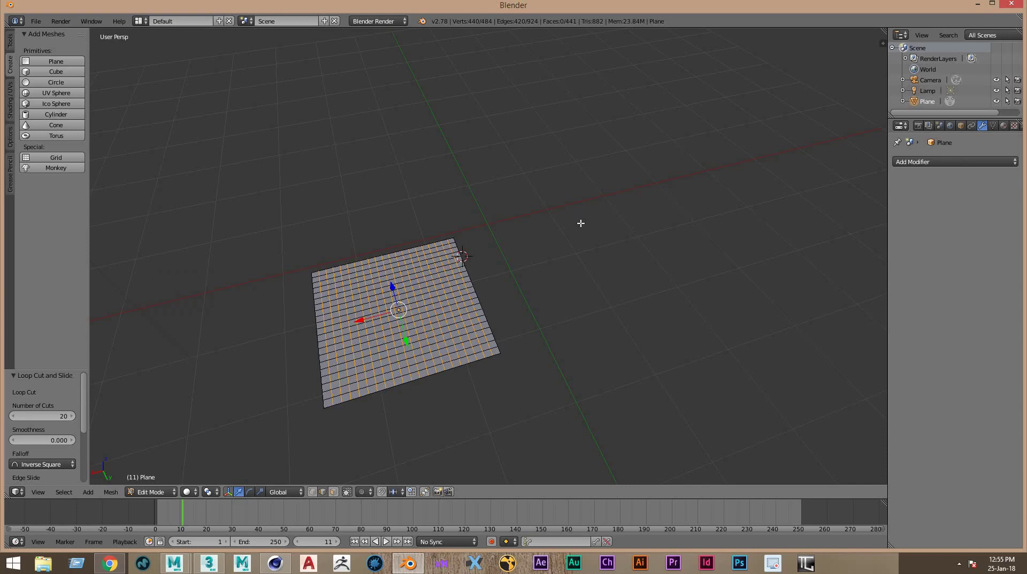
Select all faces in face mode and view the plane edge-on in front orthographic
key("ctrl+Tab")
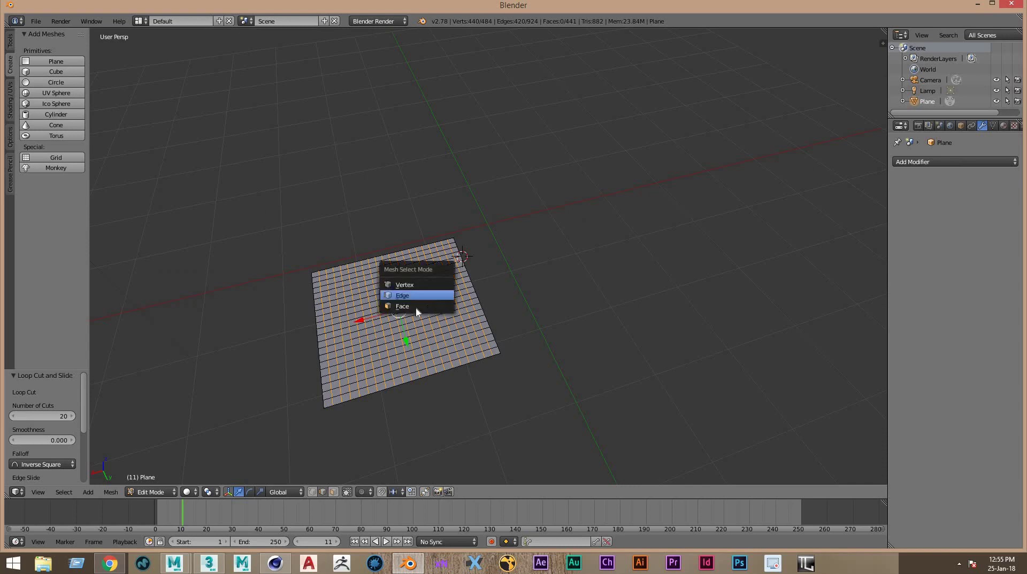
left_click(422, 309)
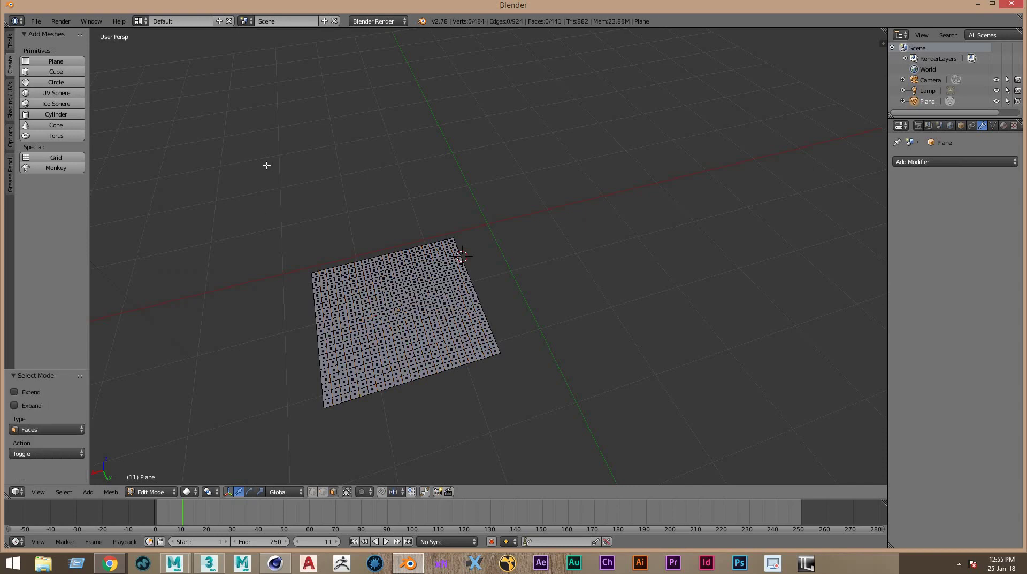
key("a")
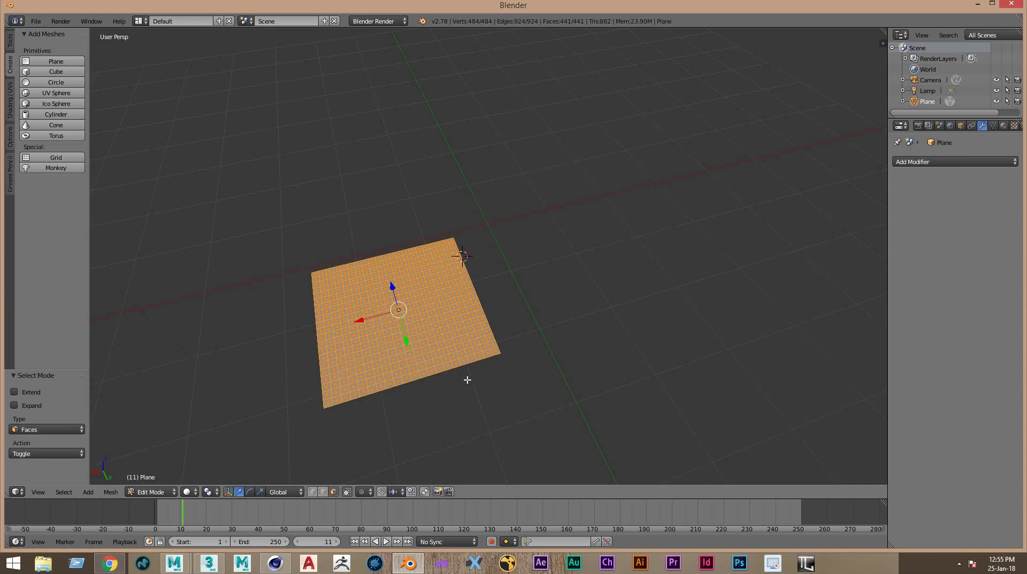
key("KP_1")
scroll(601, 292, "up", 1)
scroll(613, 266, "up", 1)
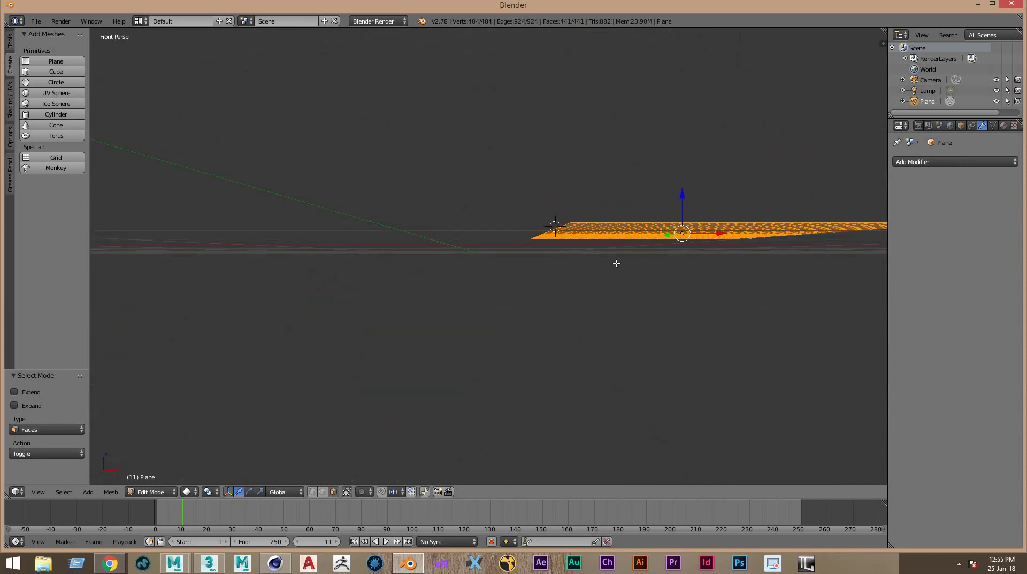
key("KP_5")
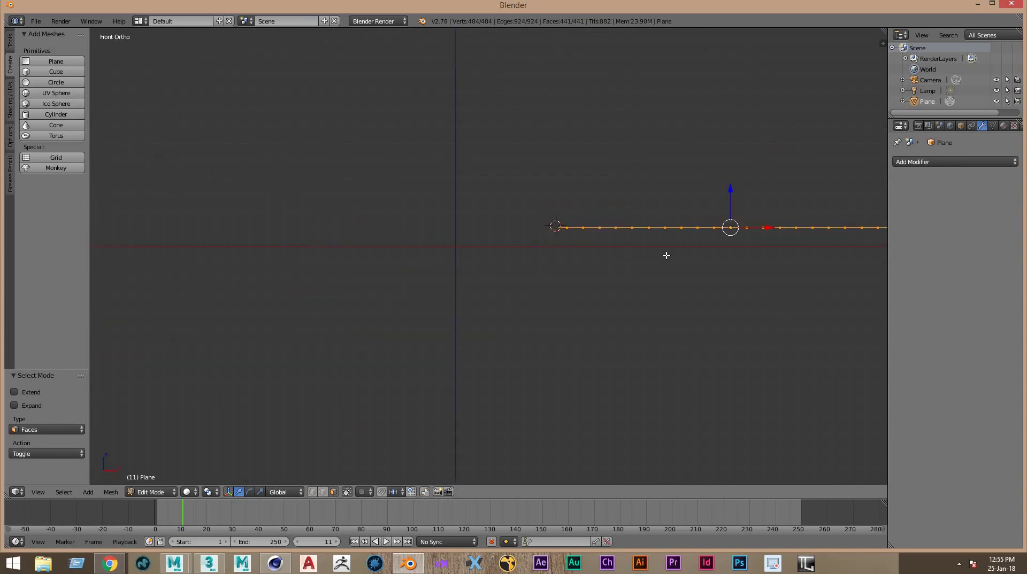
scroll(602, 279, "up", 3)
middle_click_drag(465, 259, 544, 284, "shift")
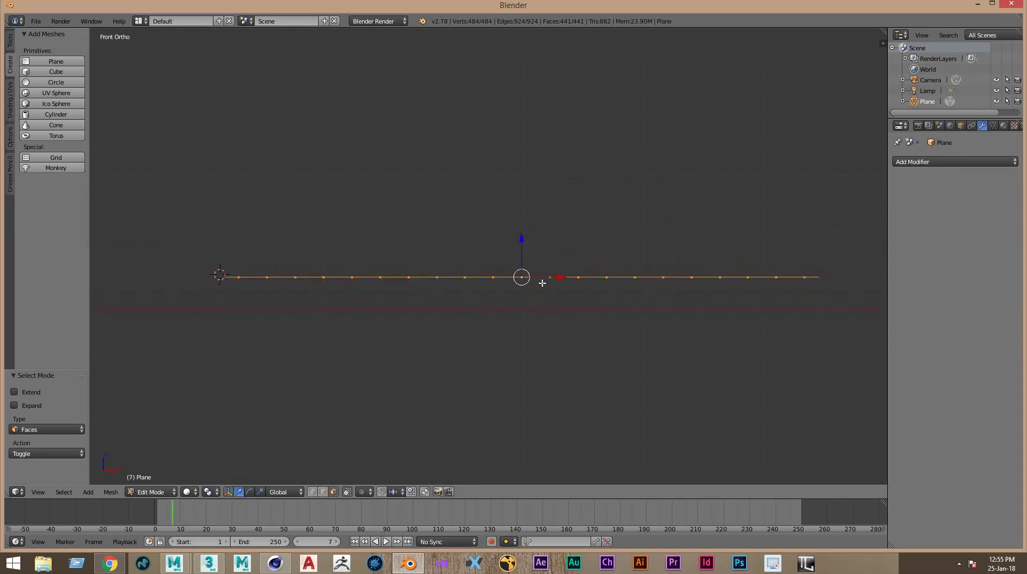
Extrude the faces upward twice to Z 0.016 and return to Object Mode
key("e")
left_click(544, 279)
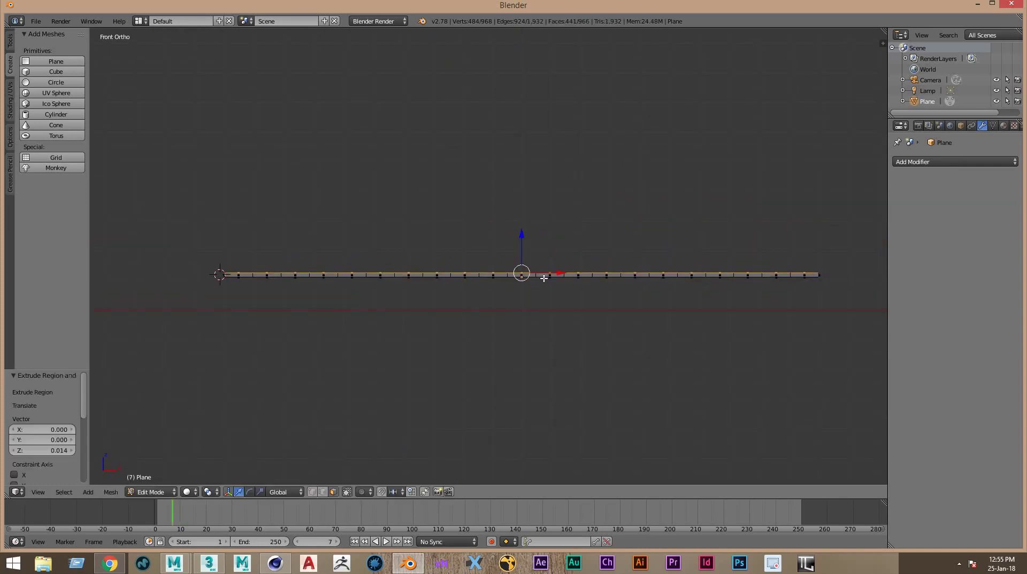
key("e")
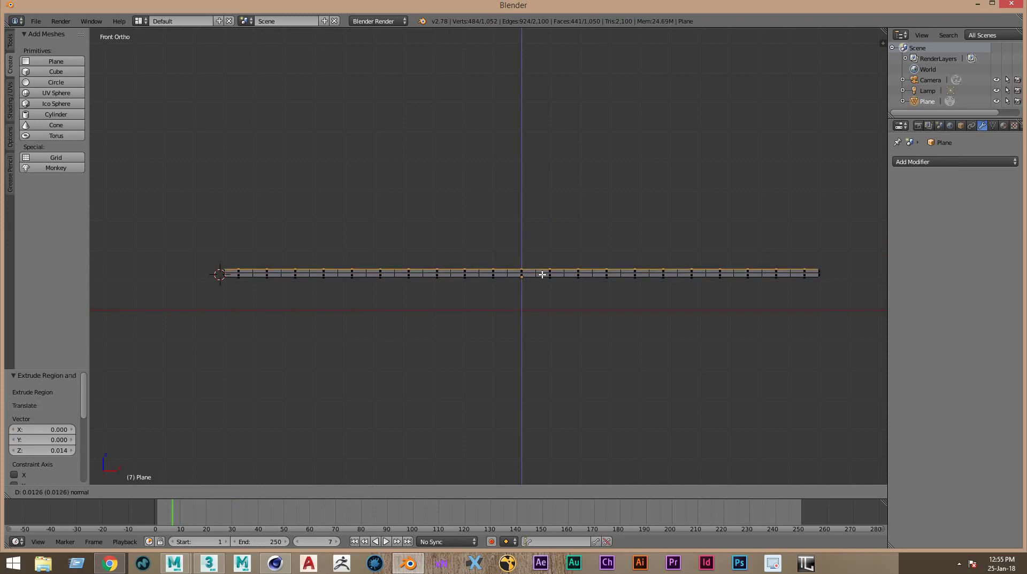
left_click(542, 275)
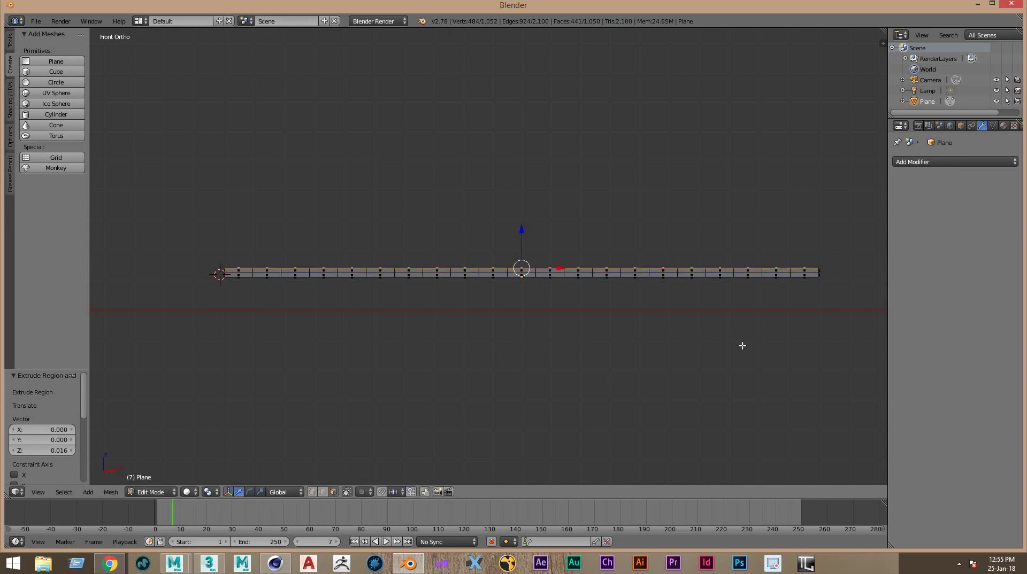
mouse_move(743, 346)
middle_mouse_down()
mouse_move(555, 371)
mouse_move(722, 355)
mouse_move(568, 394)
mouse_move(689, 364)
middle_mouse_up()
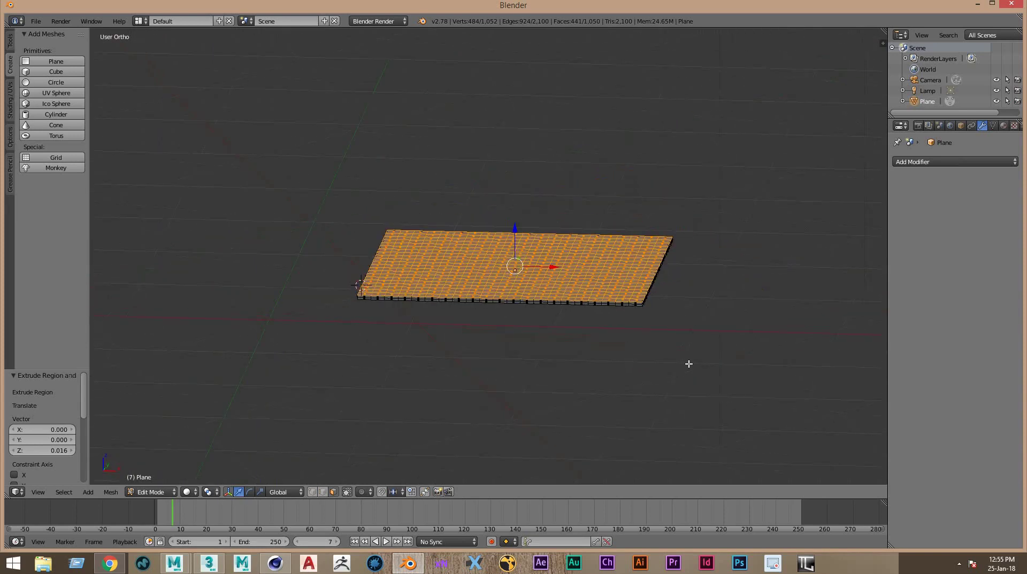
key("Tab")
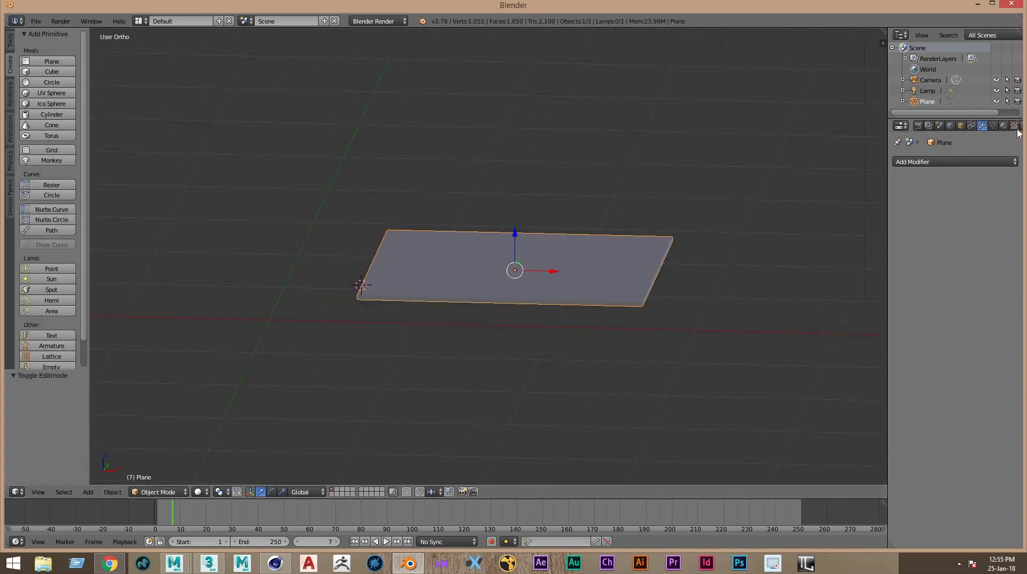
Add Cloth physics with Self Collision on at distance 0.900
scroll(1011, 125, "down", 2)
left_click(1003, 125)
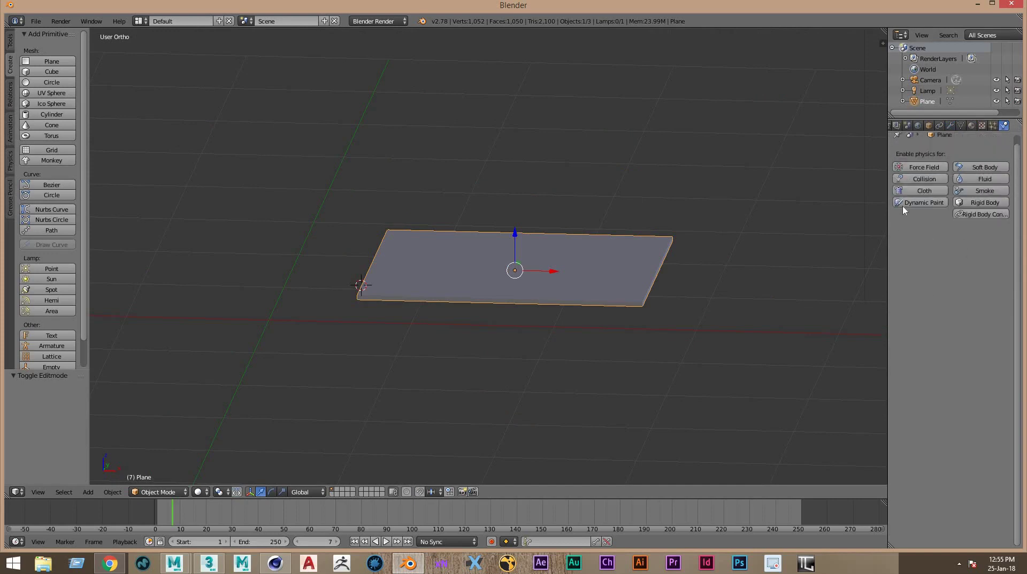
left_click(912, 191)
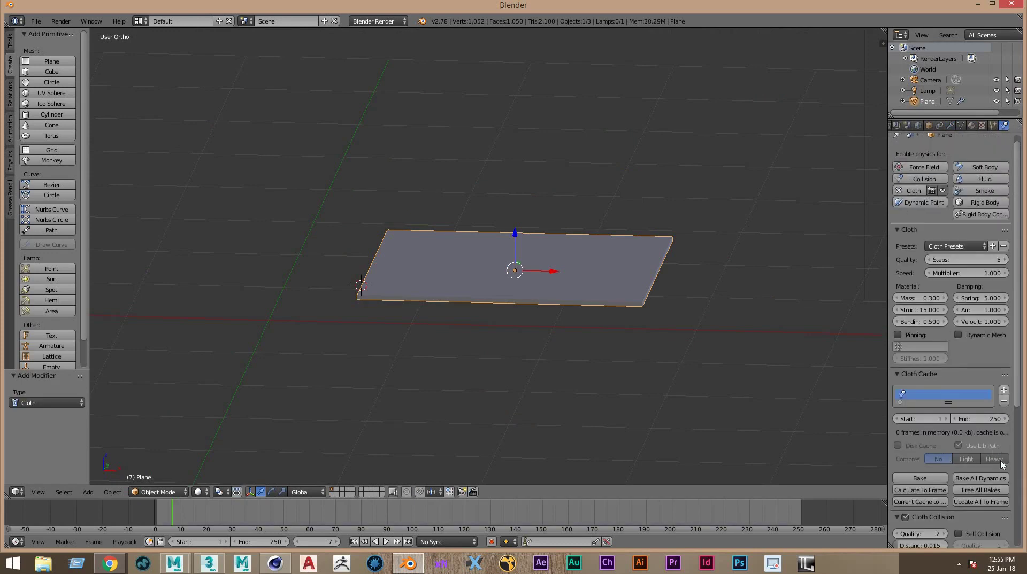
scroll(1001, 464, "down", 6)
left_click(976, 405)
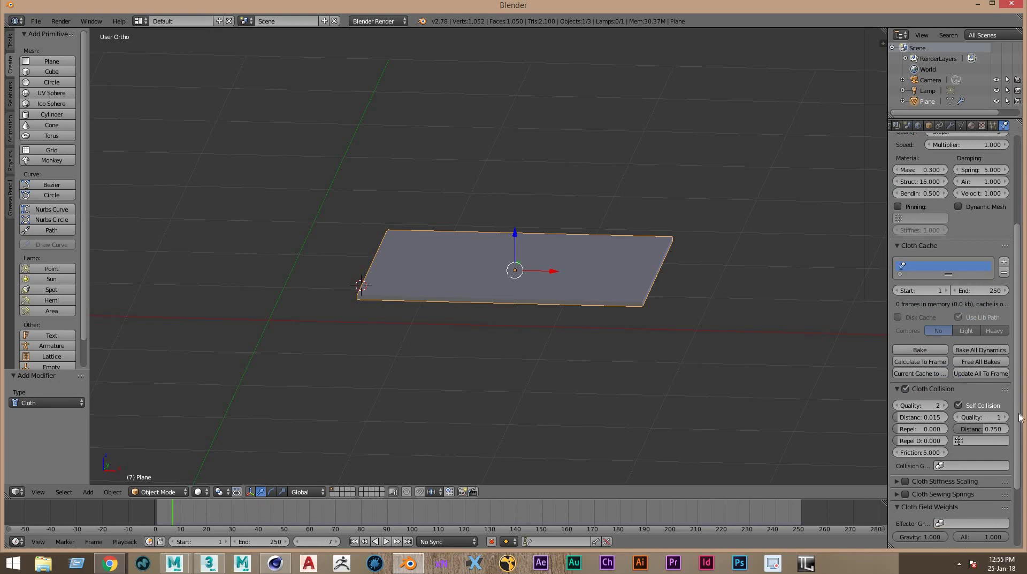
left_click(996, 431)
type(".9")
key("Return")
Set the cloth's field-weight Gravity to 0
scroll(927, 494, "down", 1)
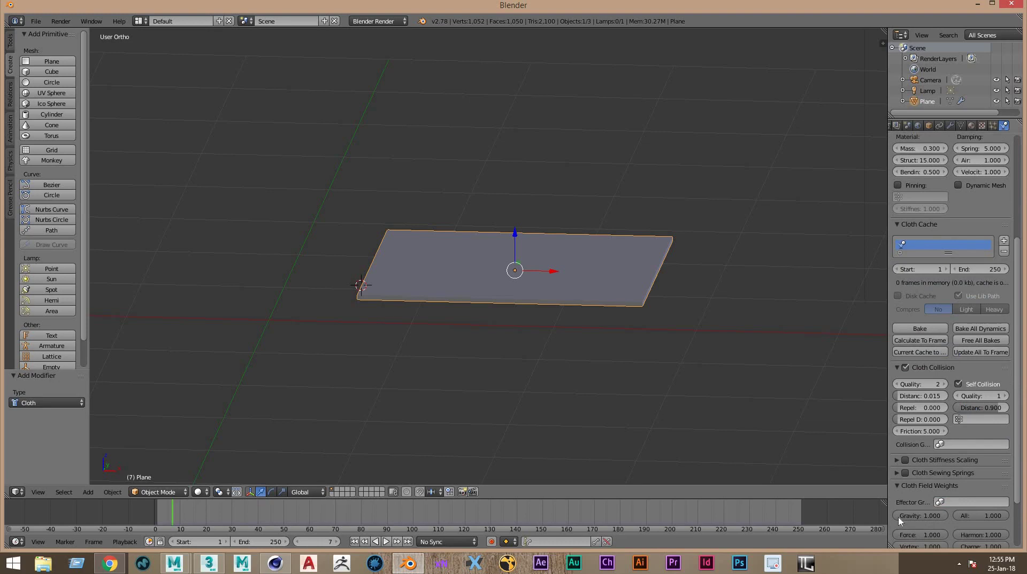
left_click(926, 516)
key("Return")
left_click(907, 487)
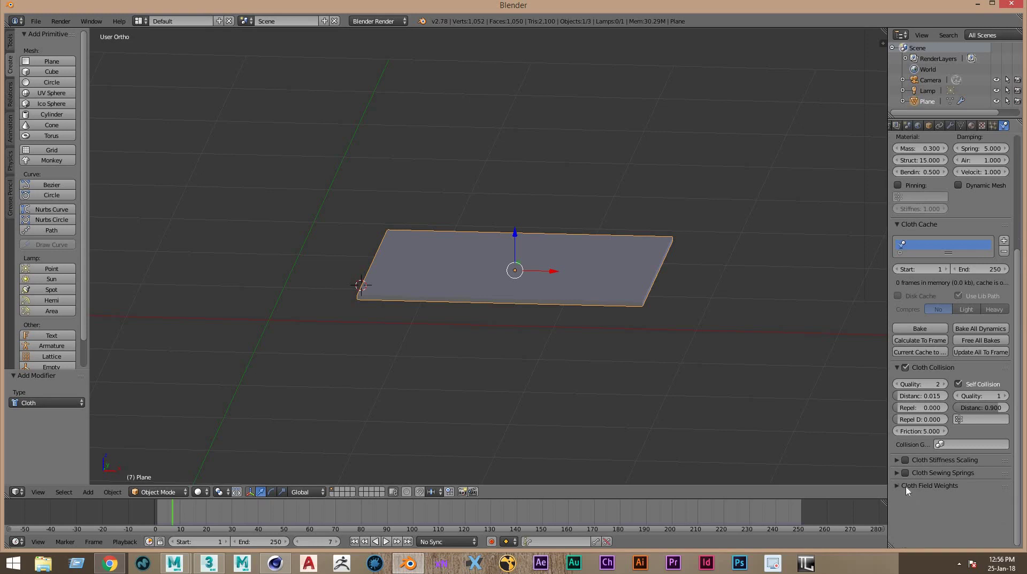
left_click(896, 461)
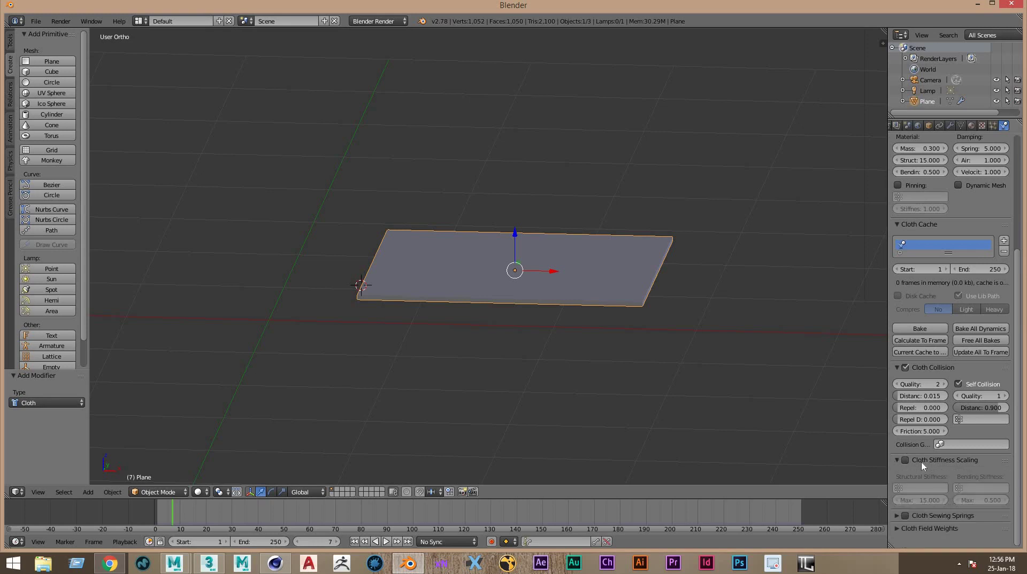
left_click(897, 460)
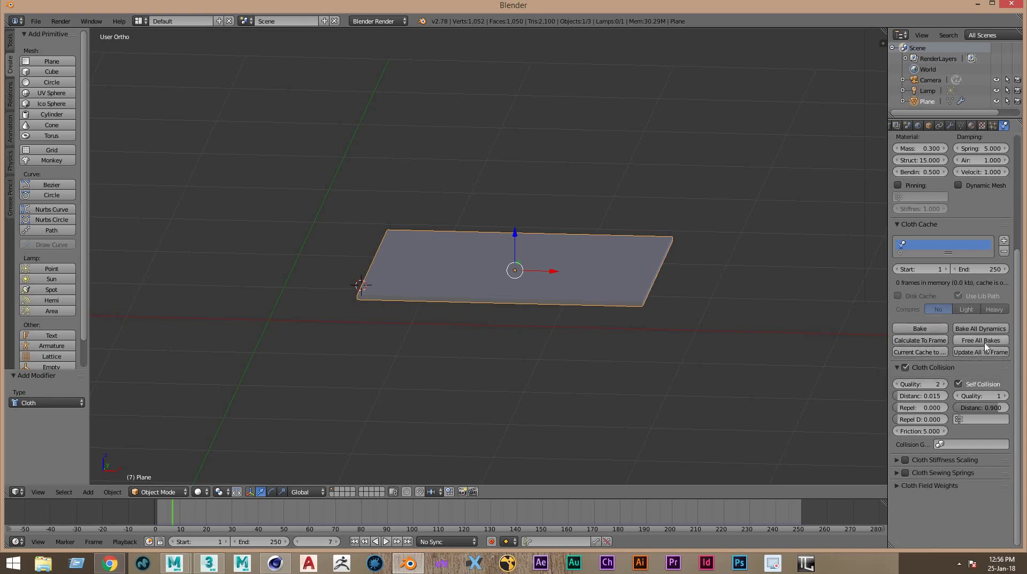
Bake the cloth simulation over 250 frames and play it back
left_click(927, 331)
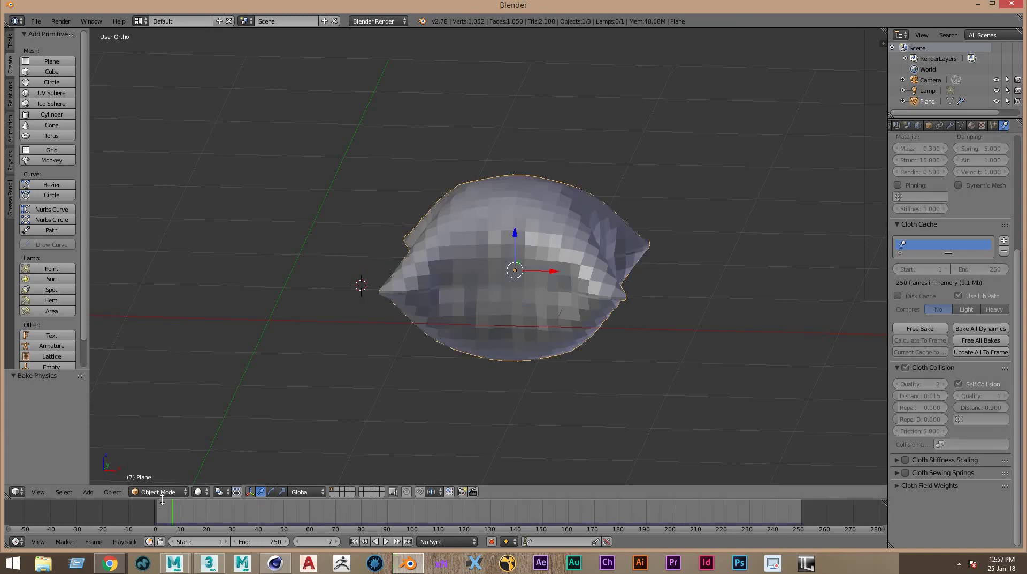
key("alt+a")
left_click(150, 522)
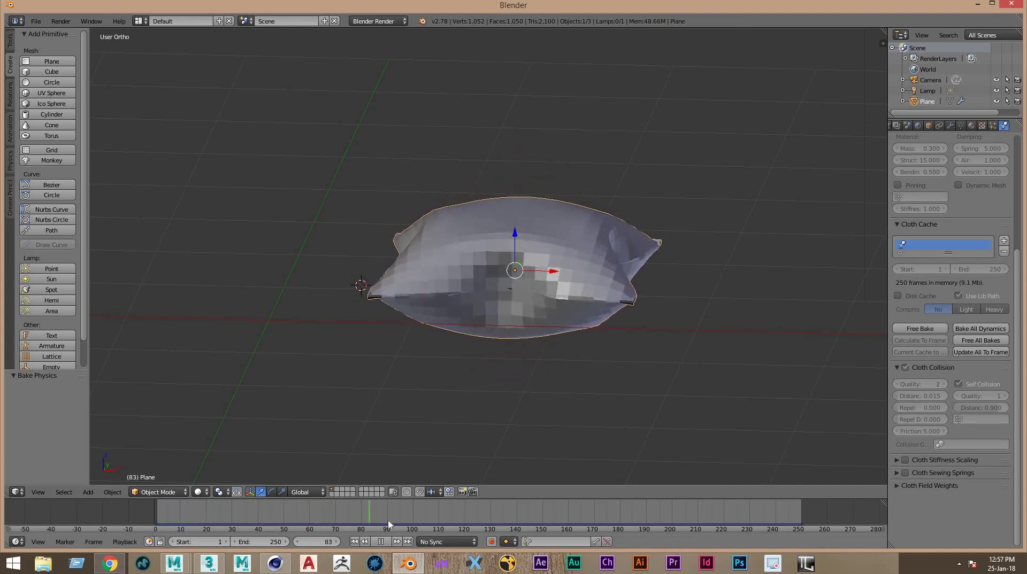
key("alt+a")
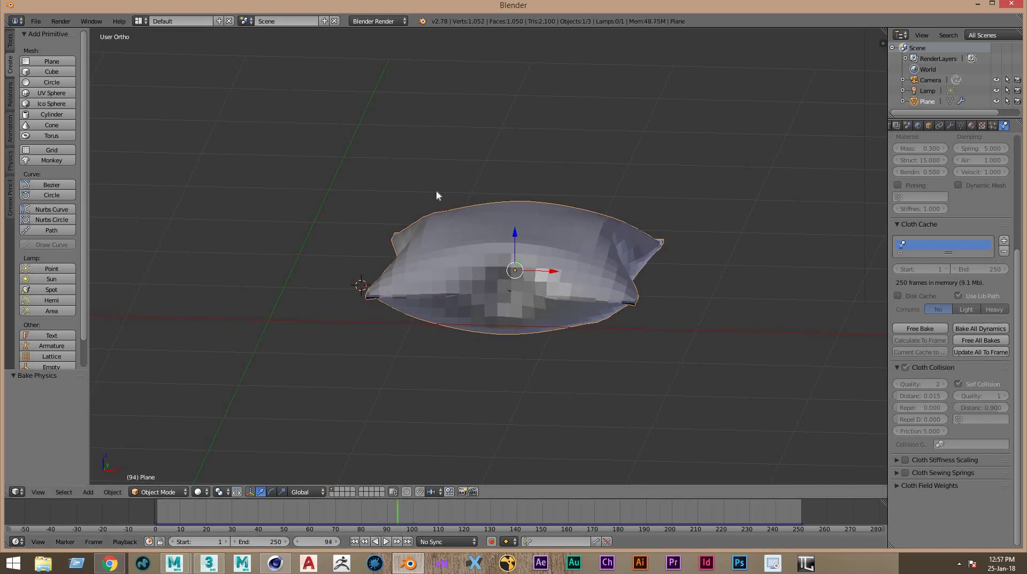
mouse_move(436, 195)
middle_mouse_down()
mouse_move(602, 215)
mouse_move(603, 184)
mouse_move(531, 211)
mouse_move(586, 191)
middle_mouse_up()
scroll(588, 221, "down", 3)
scroll(589, 220, "up", 3)
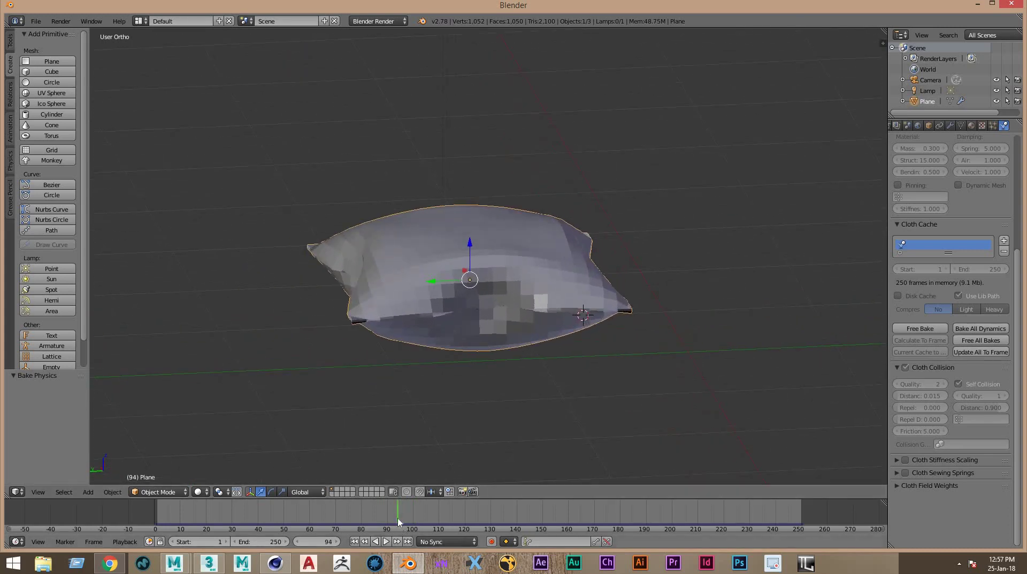
Replay and scrub back to frame 7, orbiting to inspect the pillow
key("alt+a")
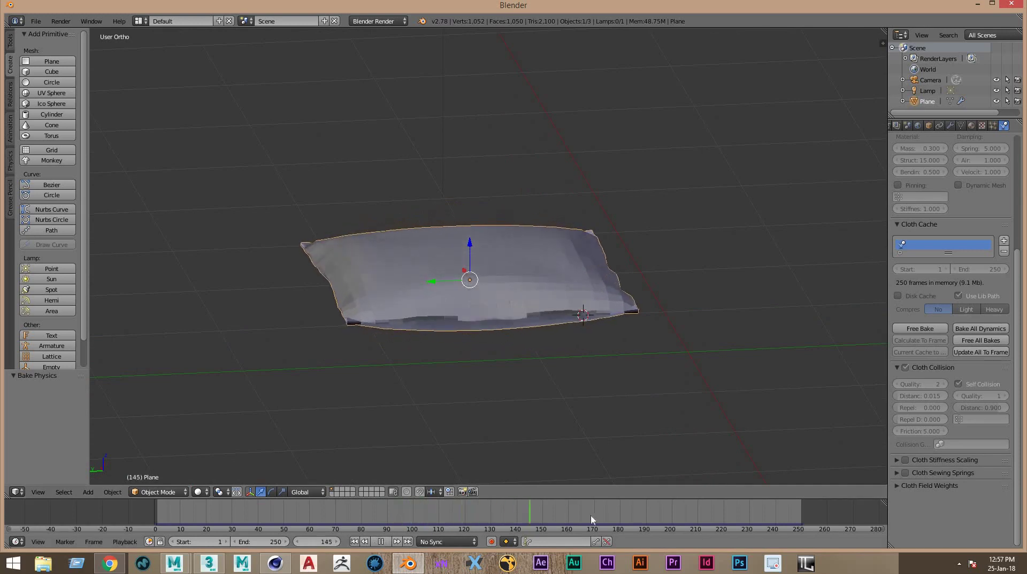
left_click_drag(668, 515, 163, 531)
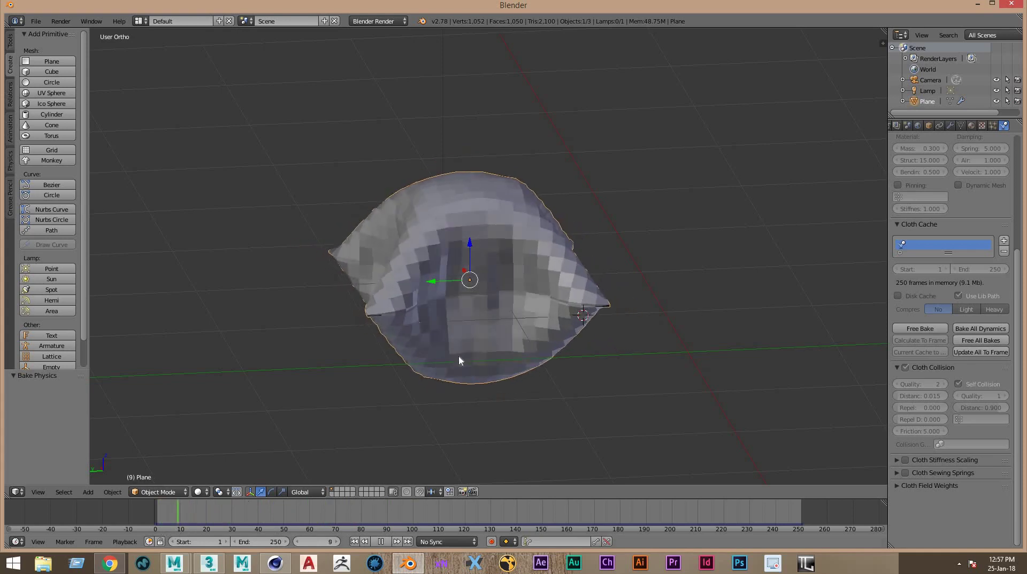
key("alt+a")
scroll(301, 412, "up", 1)
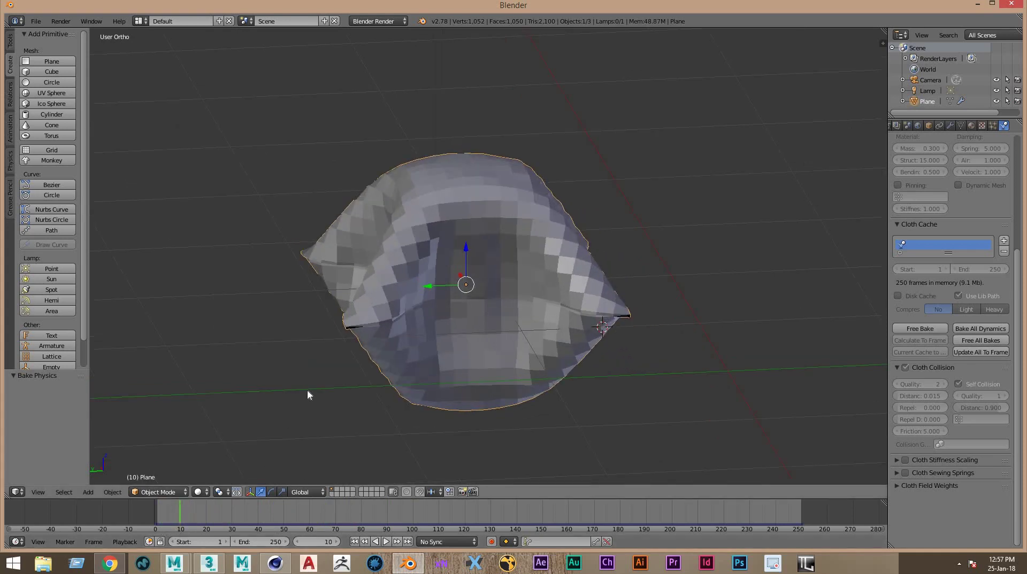
key("Left")
key("Left")
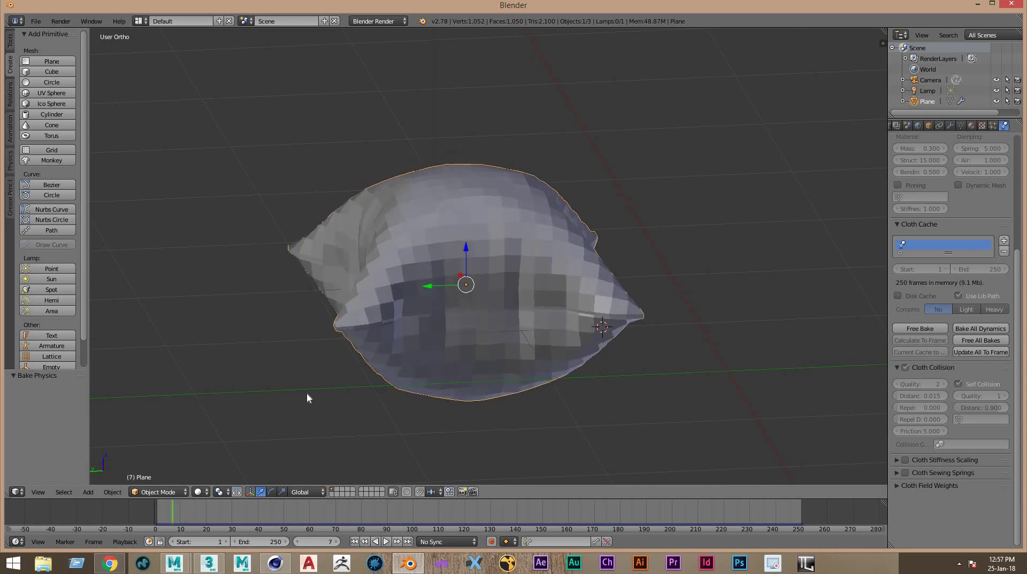
key("Left")
middle_click_drag(278, 403, 531, 422)
key("Left")
key("Left")
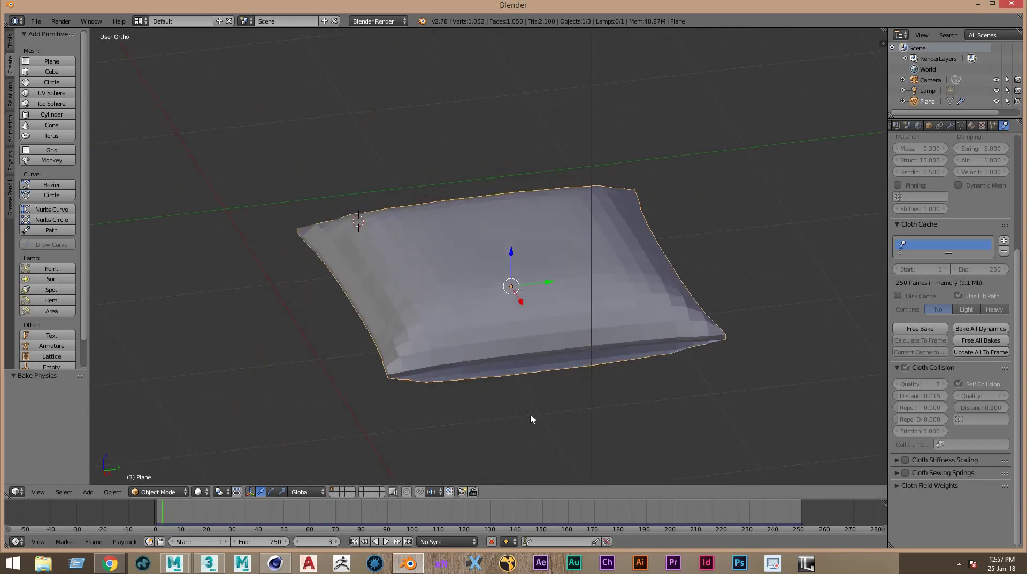
mouse_move(260, 411)
middle_mouse_down()
mouse_move(314, 415)
mouse_move(720, 165)
middle_mouse_up()
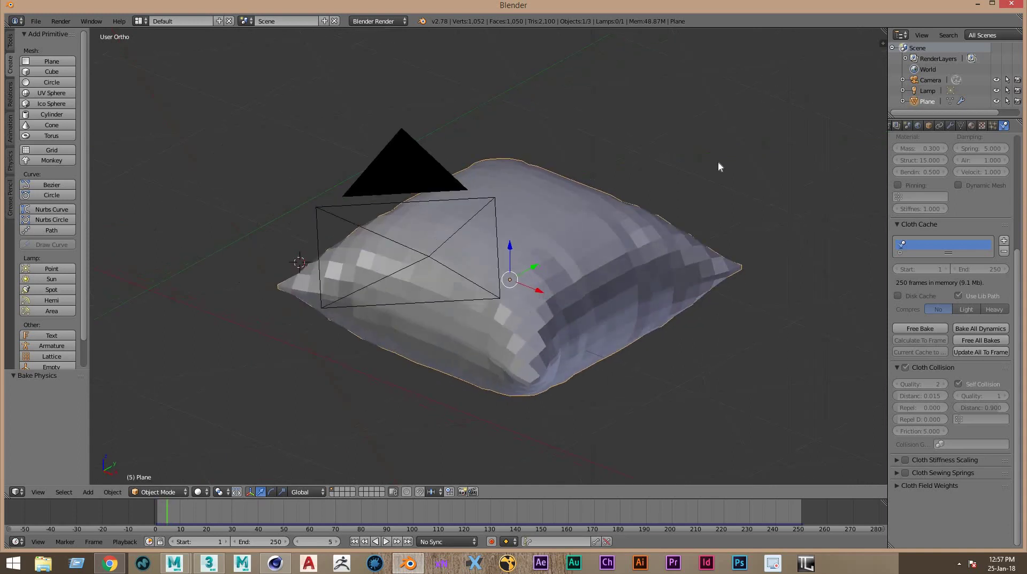
middle_click_drag(653, 282, 562, 279)
left_click_drag(527, 300, 489, 260)
Add a Subdivision Surface modifier to the pillow
scroll(952, 214, "up", 5)
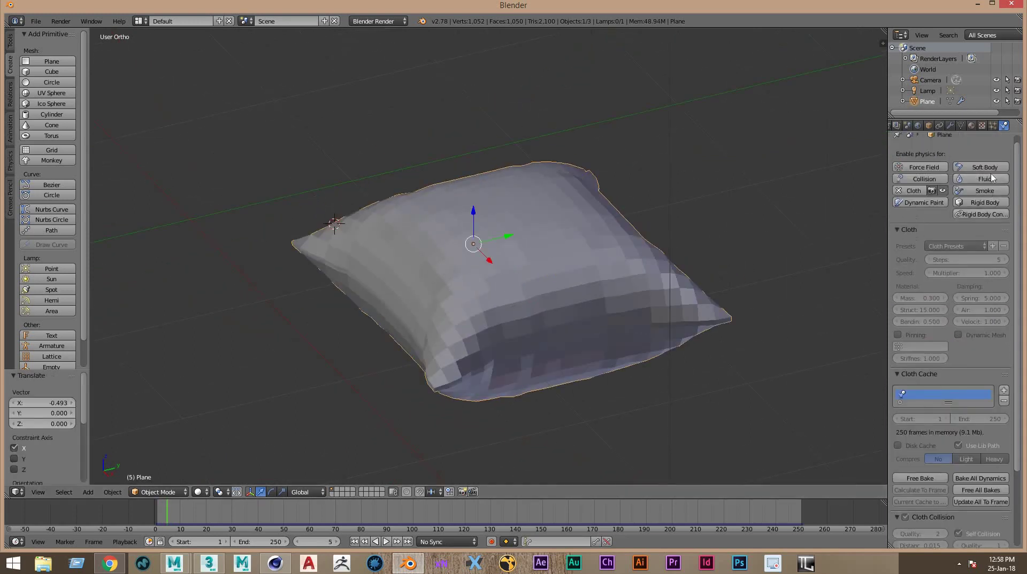
left_click(951, 125)
left_click(929, 126)
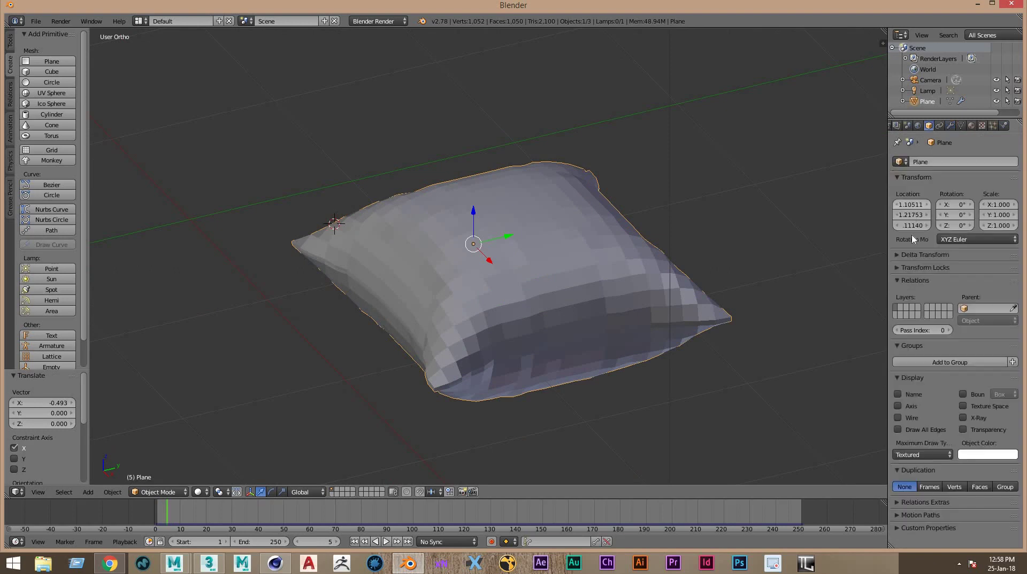
left_click(950, 125)
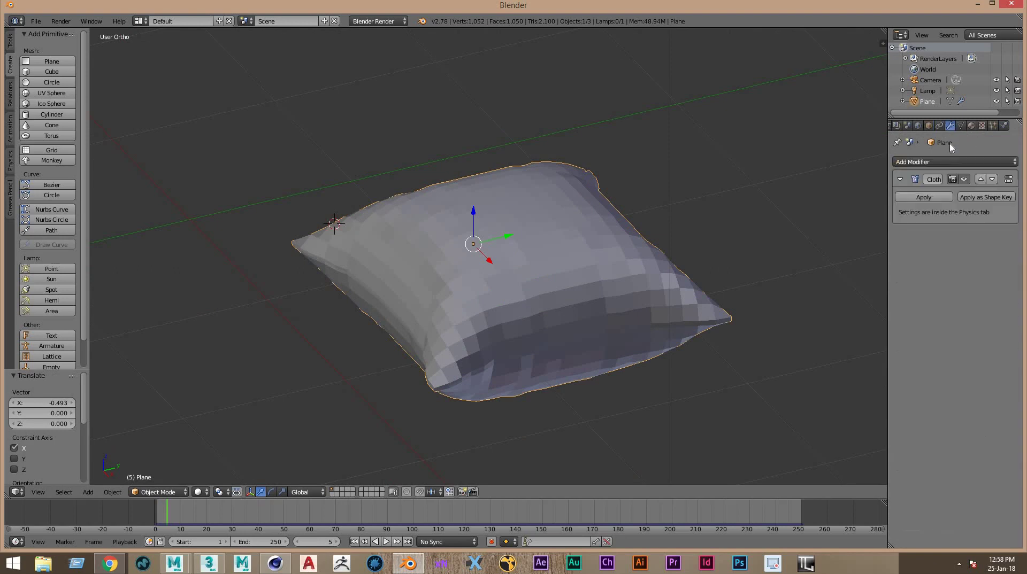
left_click(949, 161)
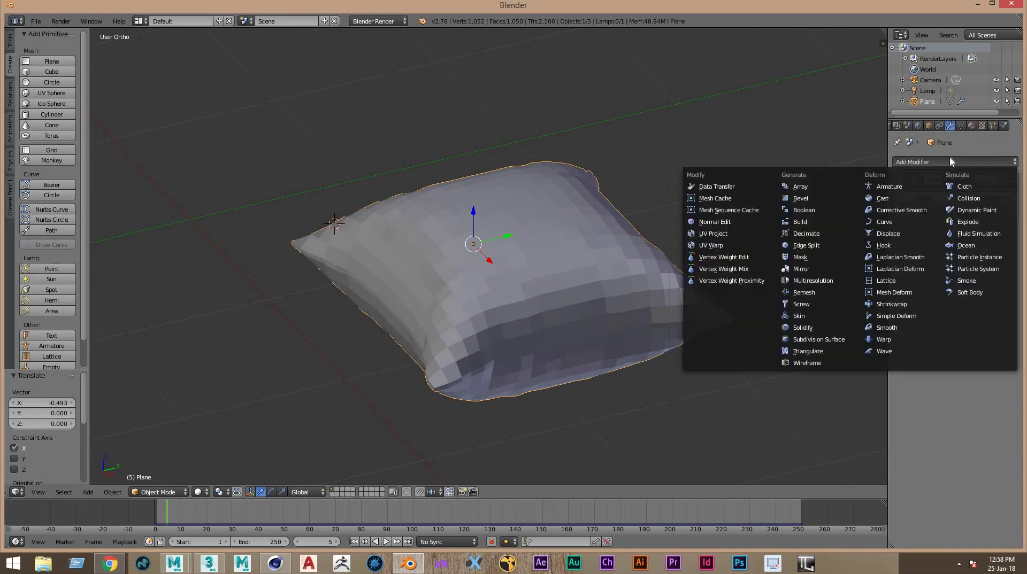
key("s")
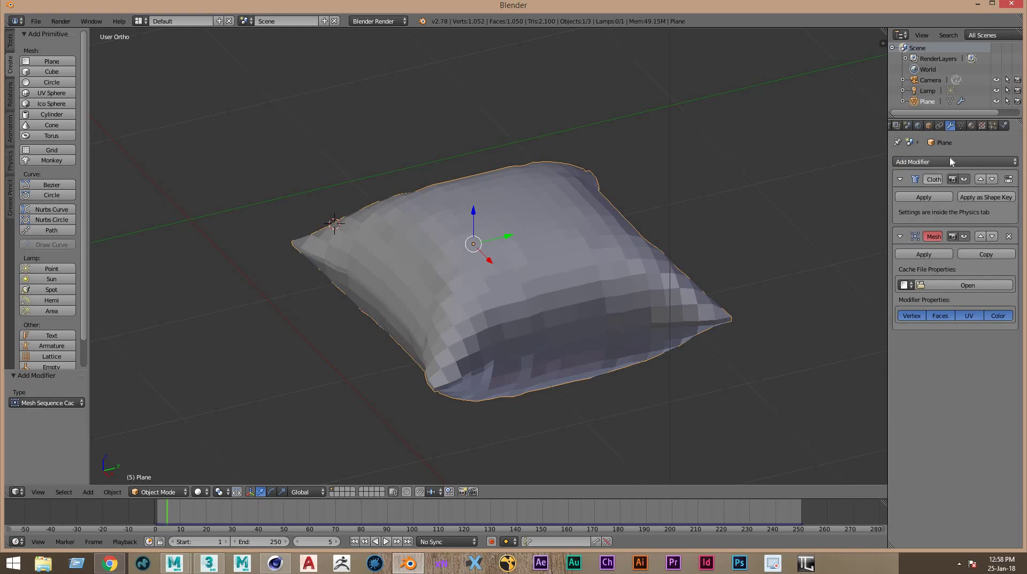
left_click(950, 161)
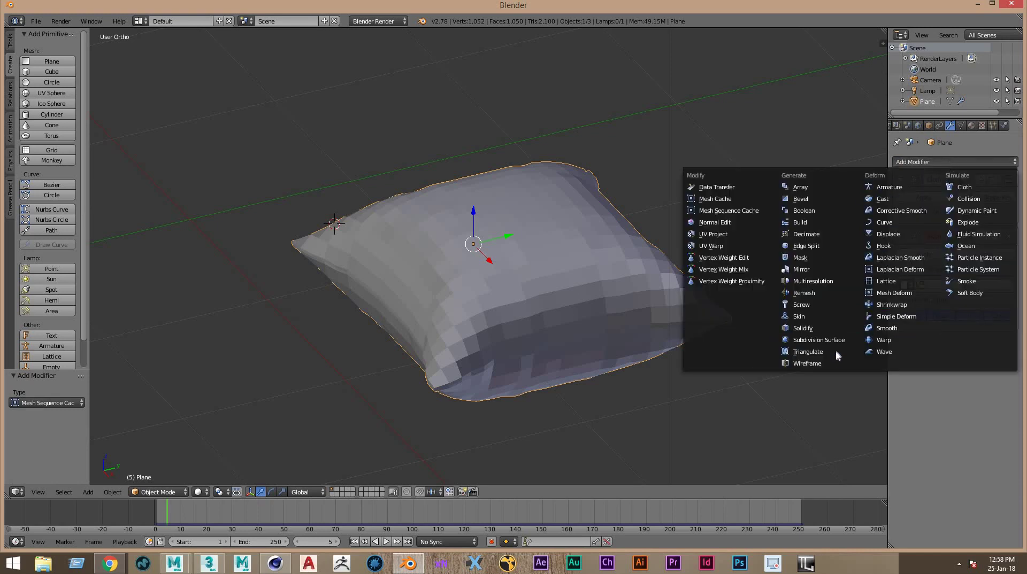
left_click(836, 339)
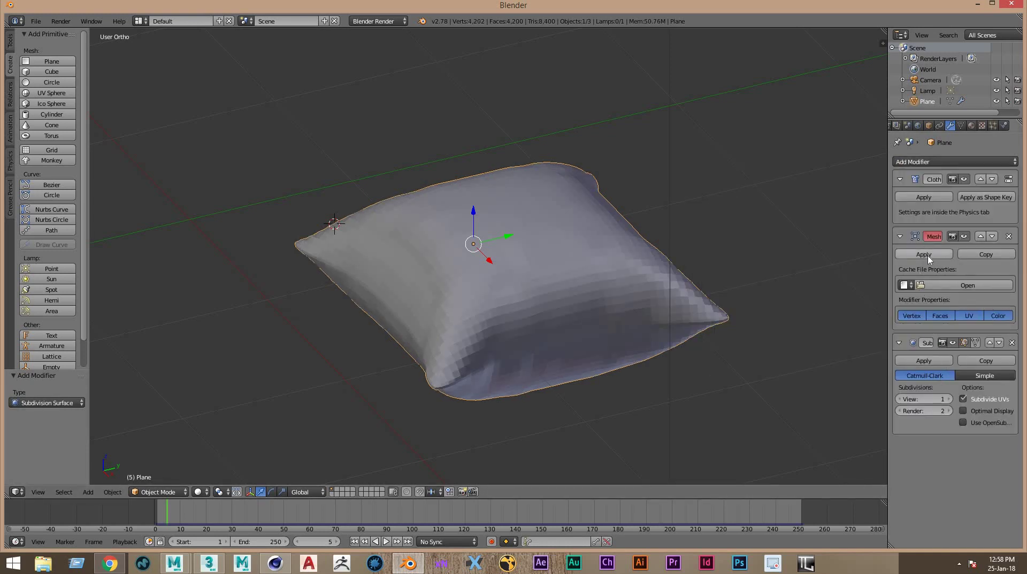
Remove the Mesh Sequence Cache, apply Cloth, and set Subdivision View to 2
left_click(1010, 236)
left_click(921, 201)
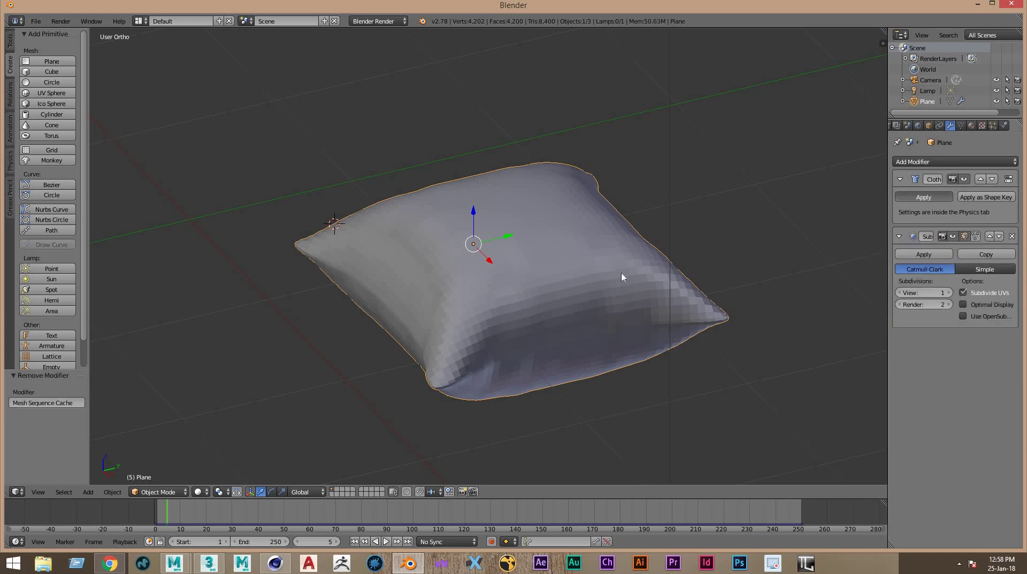
mouse_move(590, 286)
middle_mouse_down()
mouse_move(547, 287)
mouse_move(555, 274)
mouse_move(505, 248)
middle_mouse_up()
key("Left")
key("Left")
left_click(949, 236)
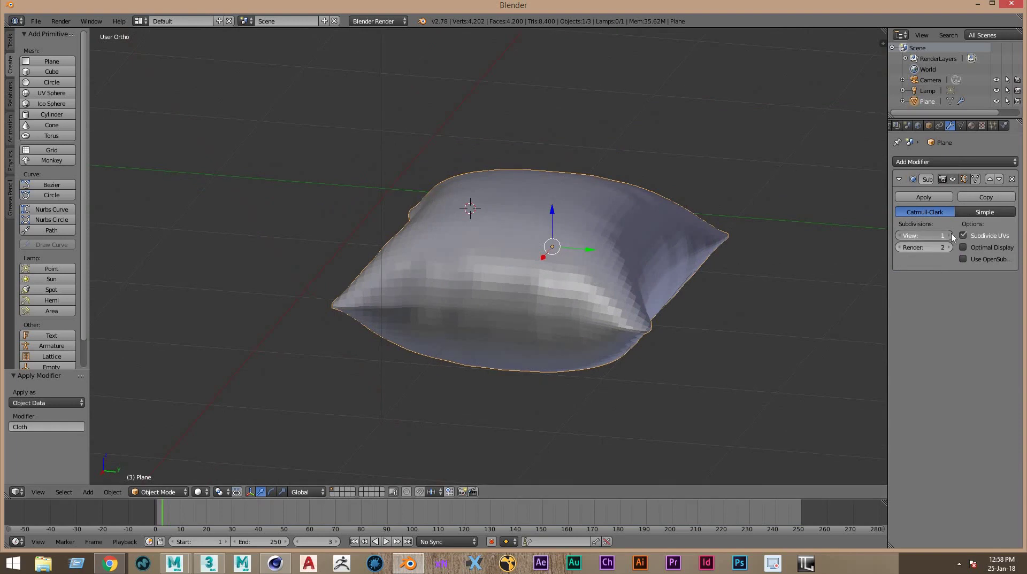
scroll(668, 296, "up", 1)
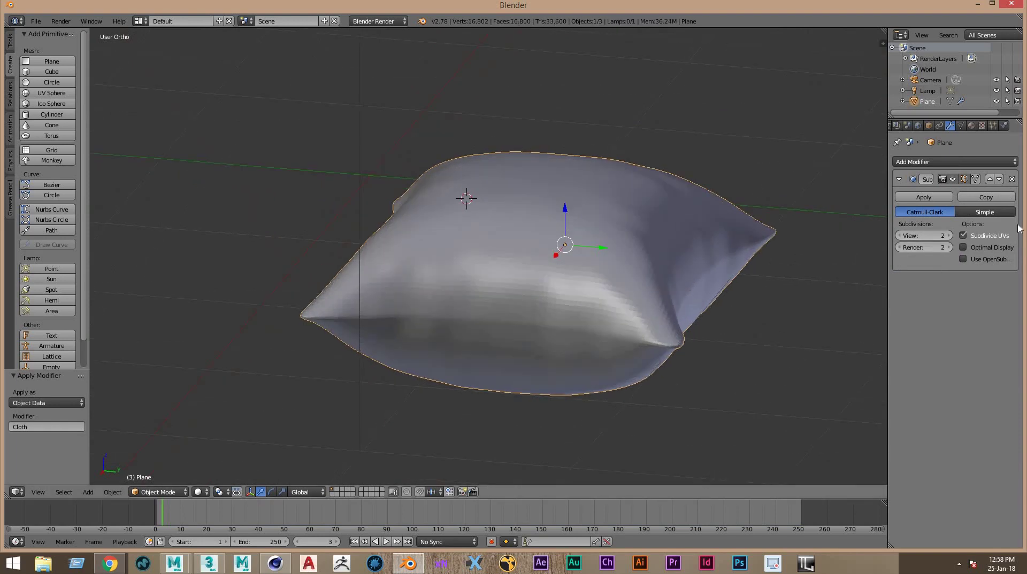
Enable Optimal Display and select the pillow's middle seam edge loop in Edit Mode
left_click(964, 247)
mouse_move(614, 255)
middle_mouse_down()
mouse_move(540, 259)
mouse_move(552, 255)
middle_mouse_up()
key("Tab")
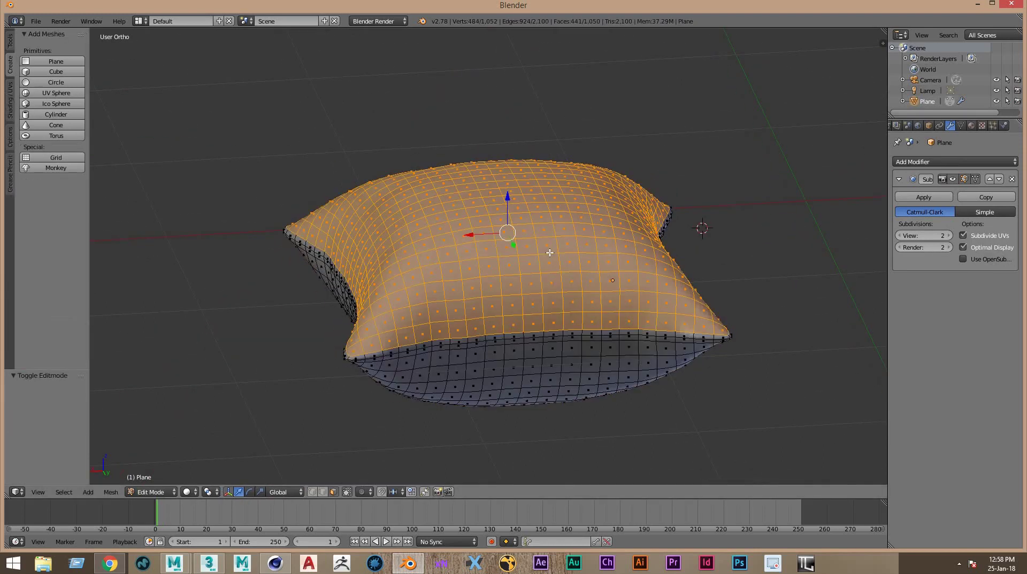
key("ctrl+Tab")
left_click(507, 278)
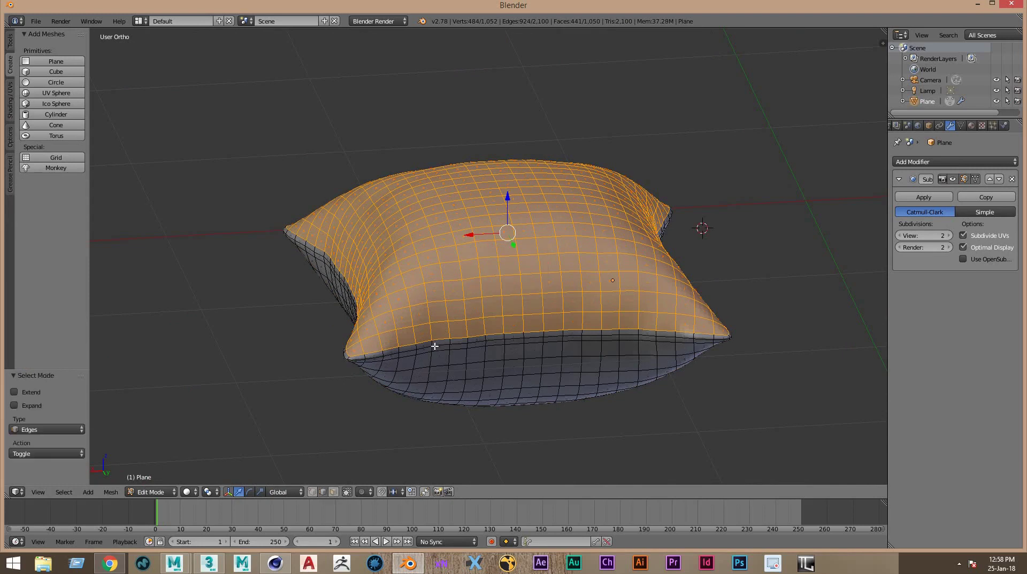
right_click(438, 346)
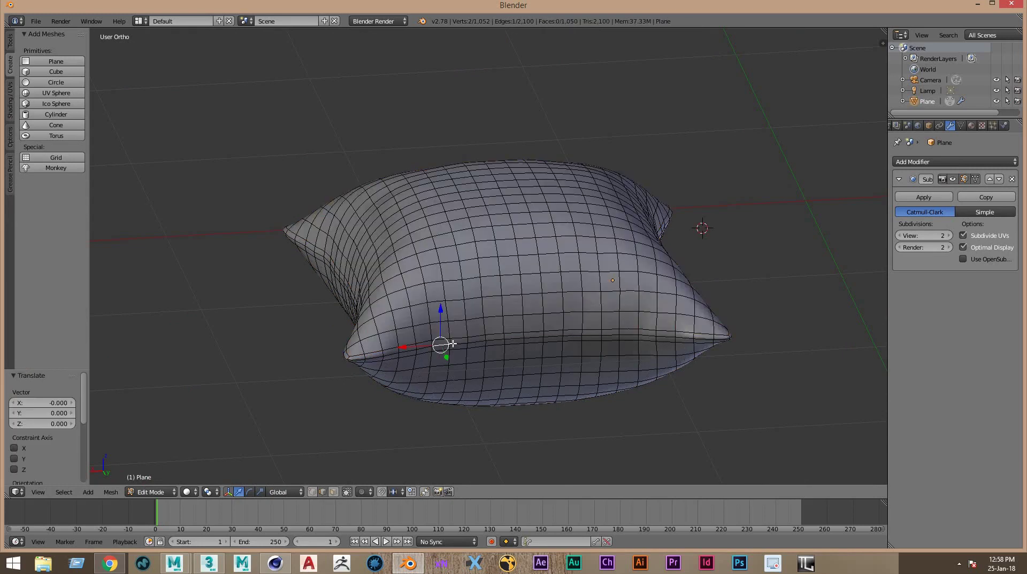
right_click(415, 341, "alt")
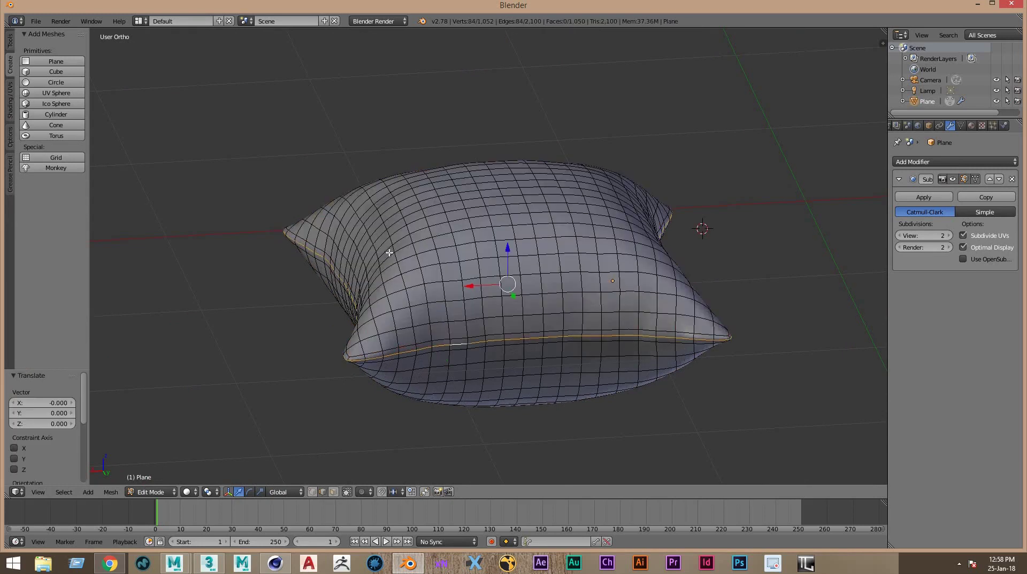
Extrude the seam loop and scale it to 0.949, then exit Edit Mode
middle_click_drag(303, 249, 478, 287)
key("Left")
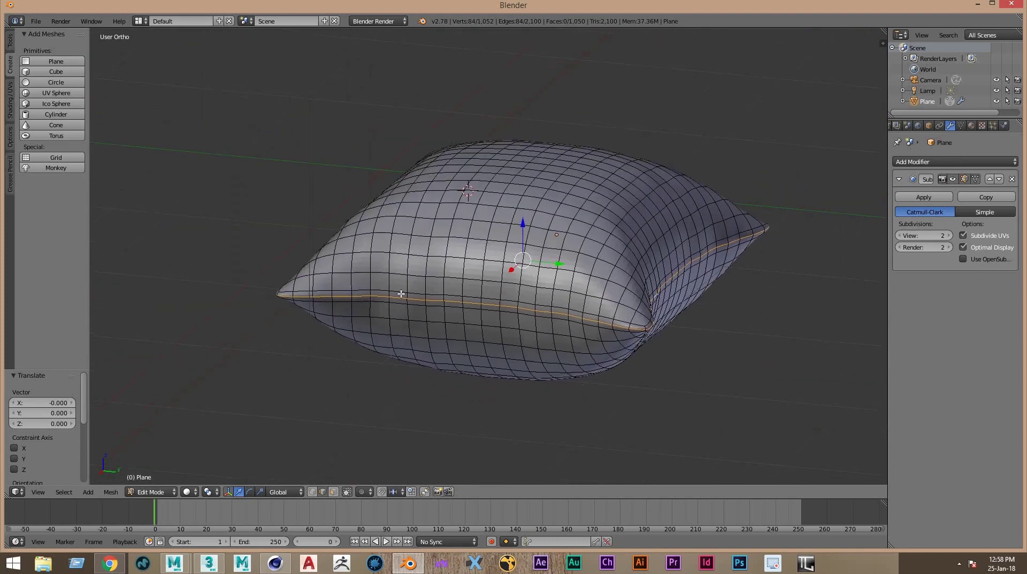
key("e")
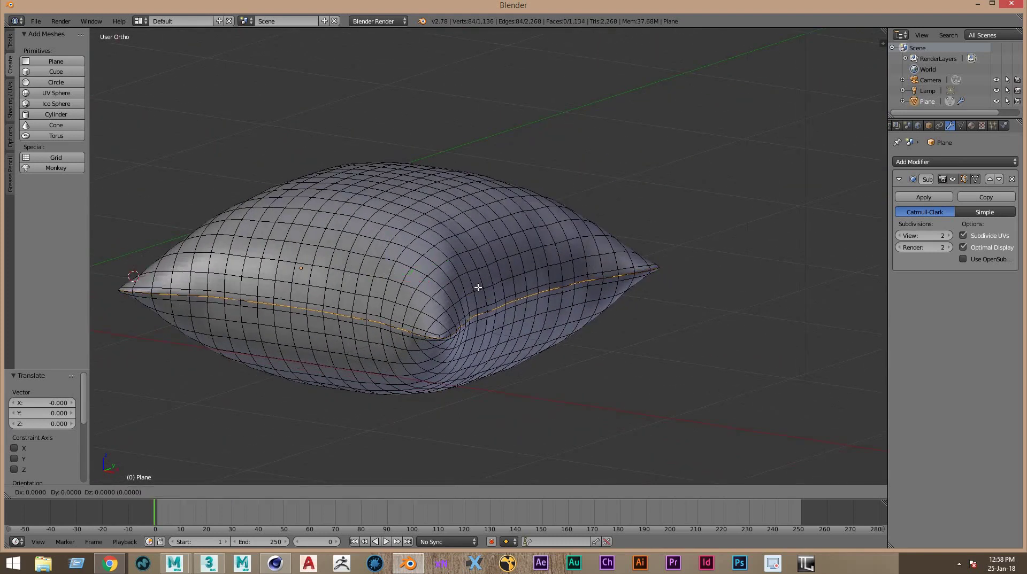
key("r")
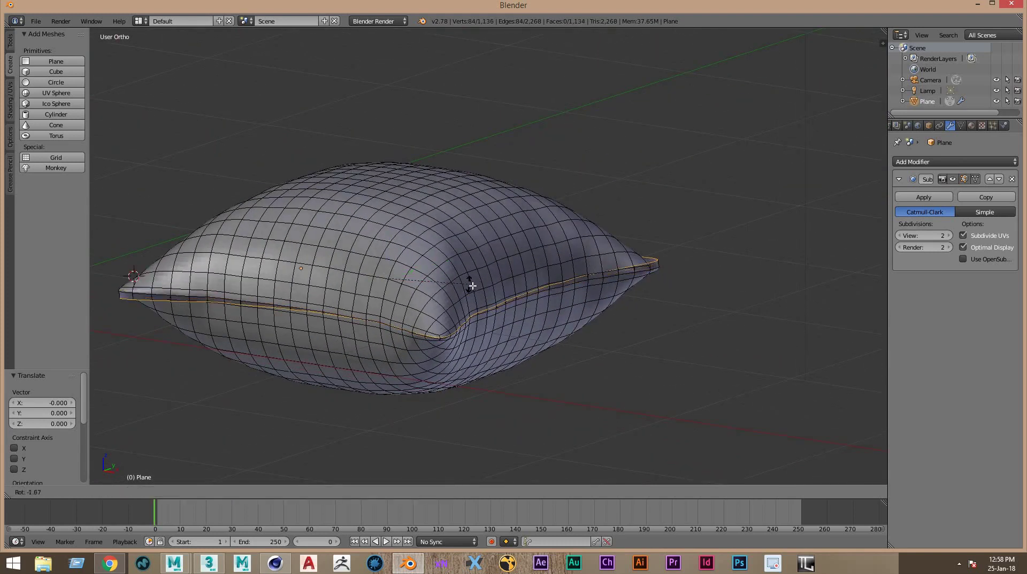
key("s")
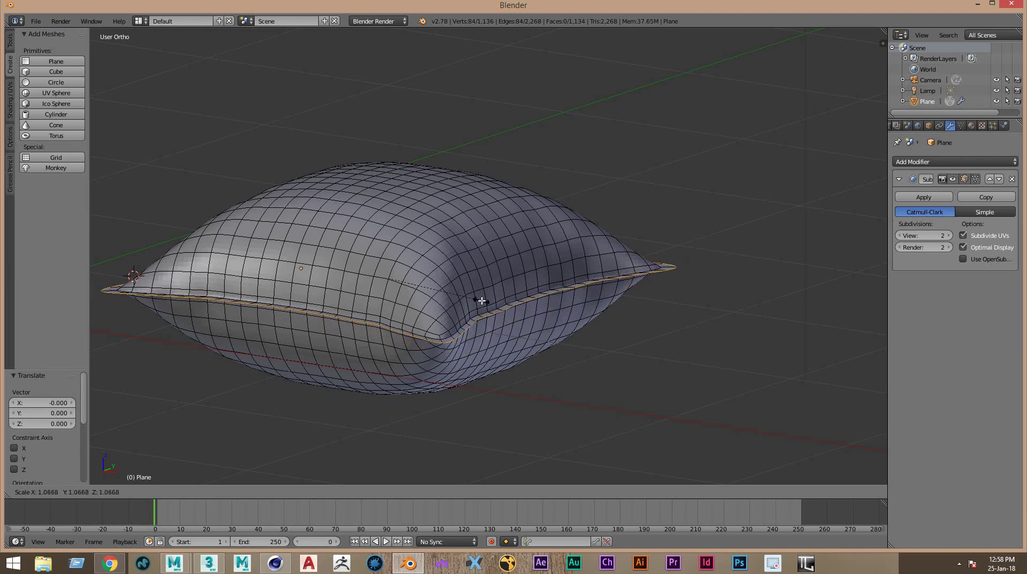
left_click(472, 296)
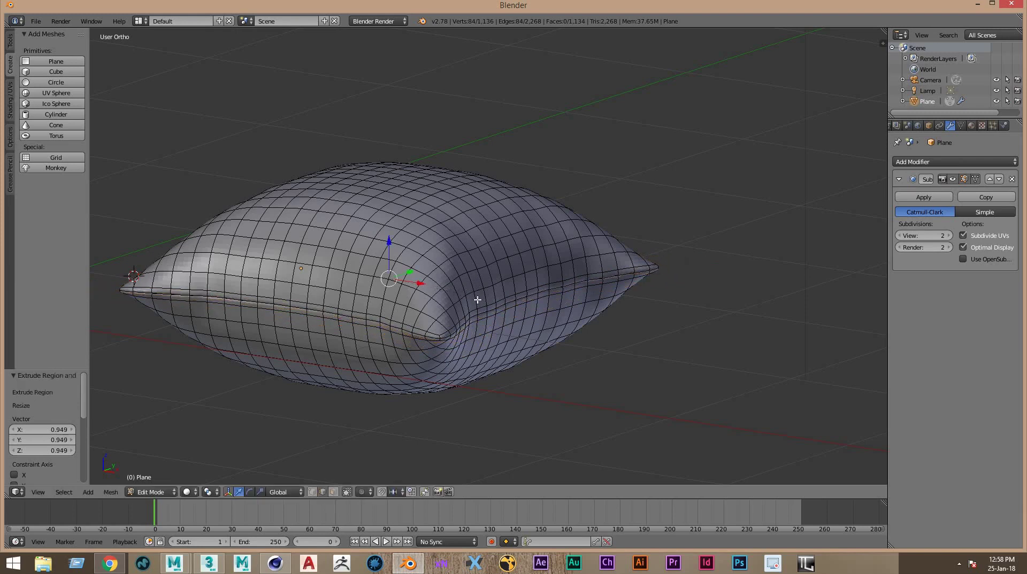
key("Tab")
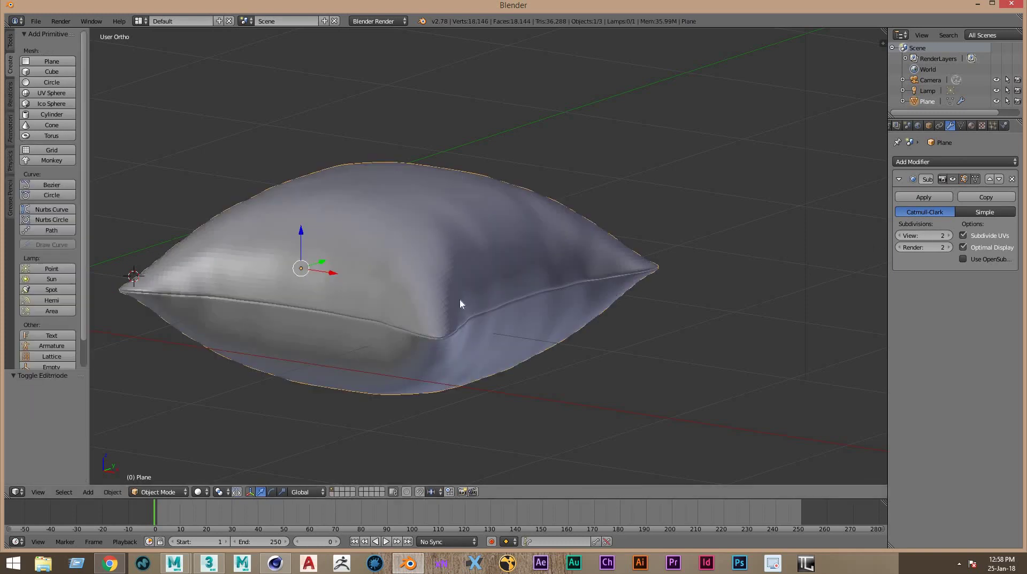
mouse_move(460, 304)
middle_mouse_down()
mouse_move(424, 242)
mouse_move(523, 243)
mouse_move(465, 245)
mouse_move(704, 192)
mouse_move(601, 259)
mouse_move(720, 254)
mouse_move(775, 192)
mouse_move(701, 185)
mouse_move(607, 211)
mouse_move(642, 206)
mouse_move(731, 226)
middle_mouse_up()
mouse_move(640, 203)
middle_mouse_down()
mouse_move(611, 200)
mouse_move(688, 259)
mouse_move(704, 298)
mouse_move(653, 262)
mouse_move(644, 268)
middle_mouse_up()
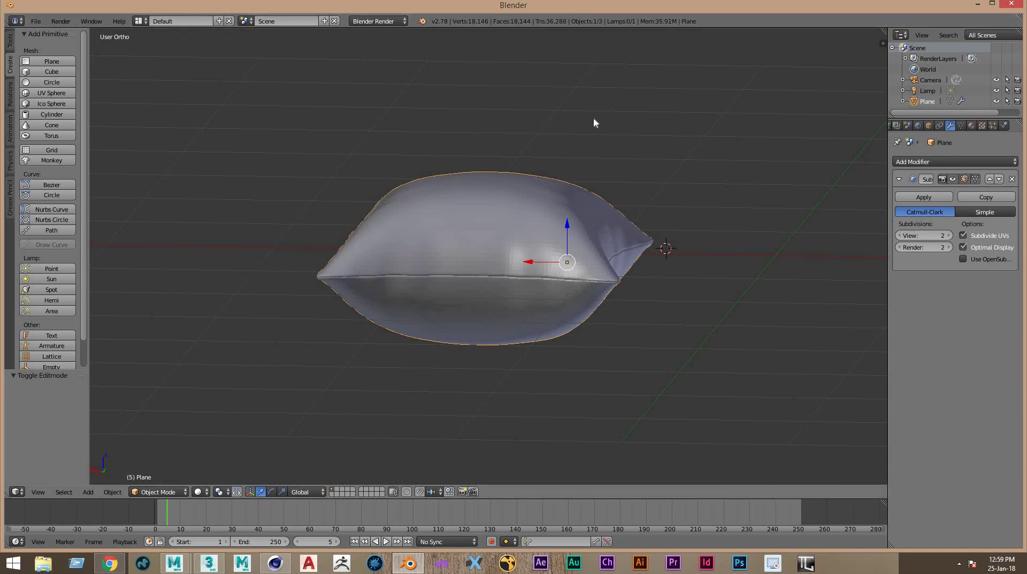
key("Left")
key("Left")
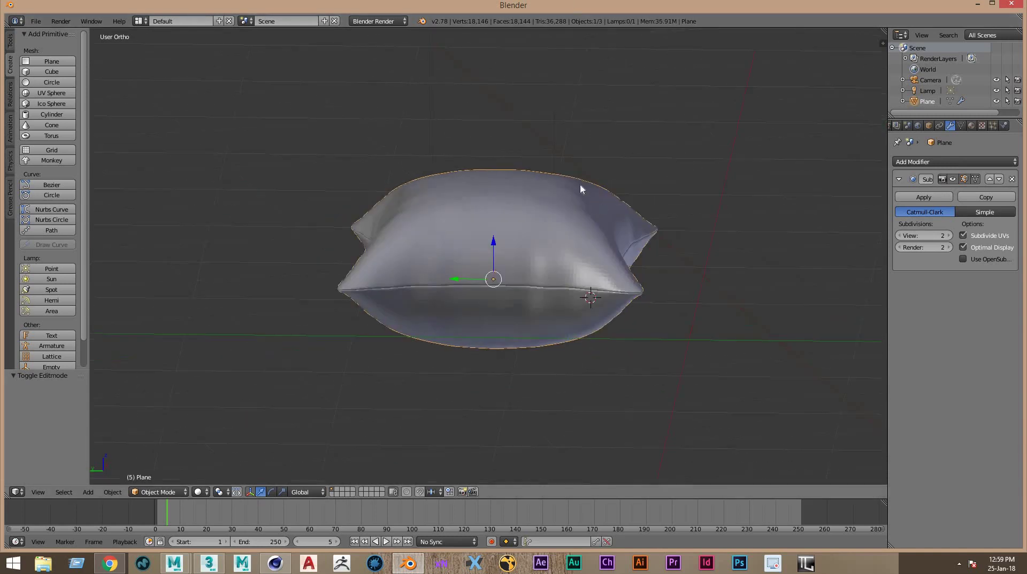
mouse_move(674, 210)
middle_mouse_down()
mouse_move(514, 220)
mouse_move(520, 165)
mouse_move(514, 184)
middle_mouse_up()
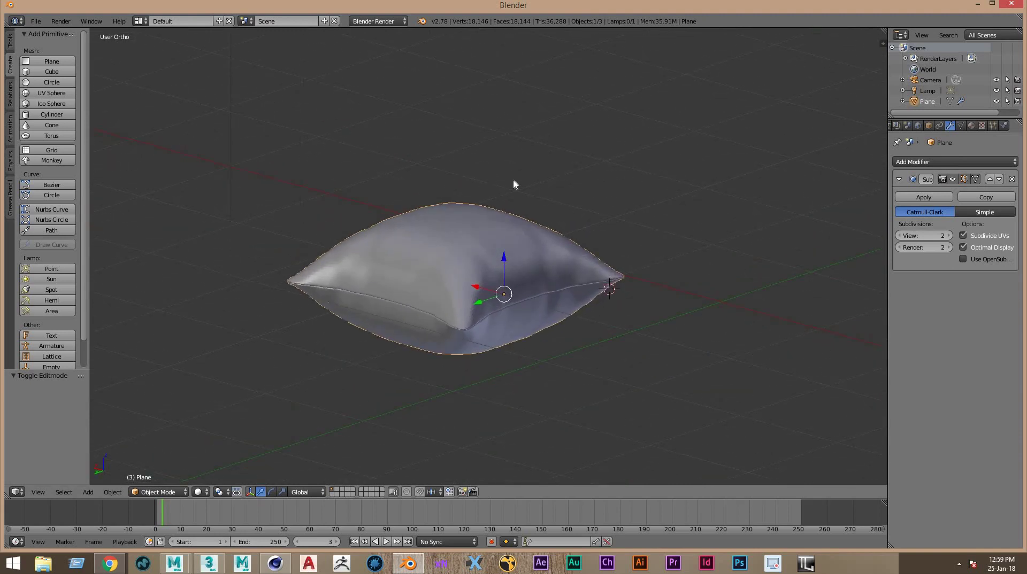
scroll(518, 203, "up", 1)
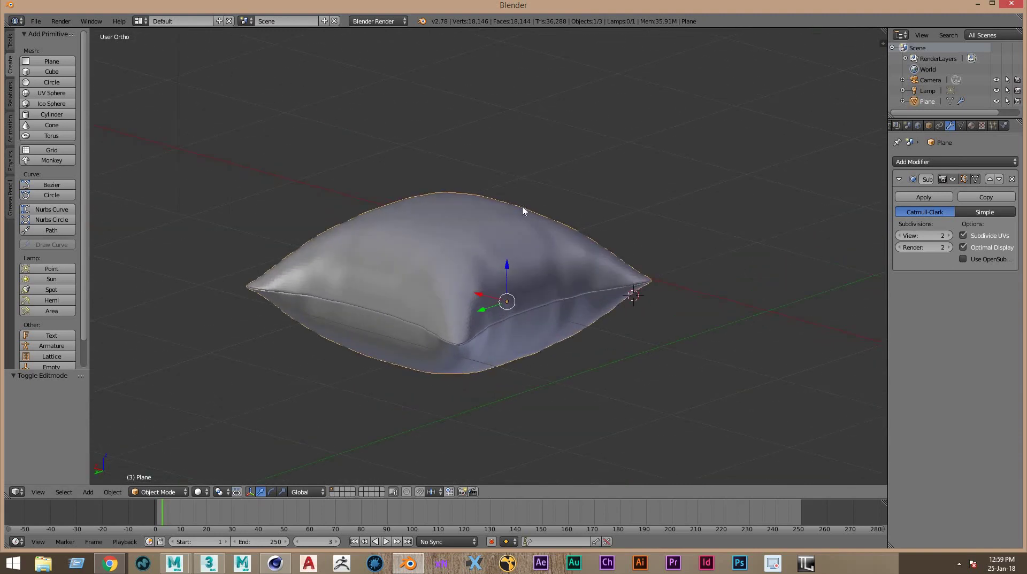